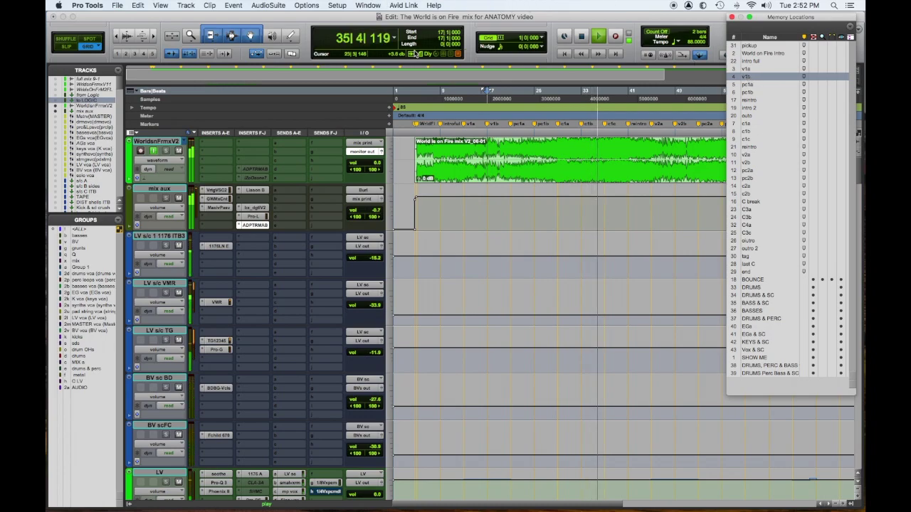
Step: Stop the mix playback so the counter returns to 17|1|000
key("space")
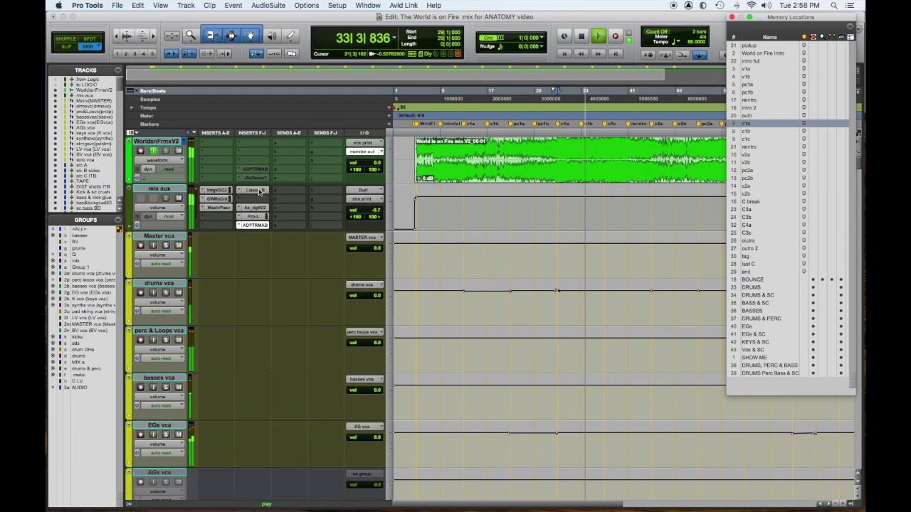
Step: A/B the mix by bypassing the Lisson B plugin on mix aux, then re-enabling it
left_click(258, 191)
left_click(258, 191, "super")
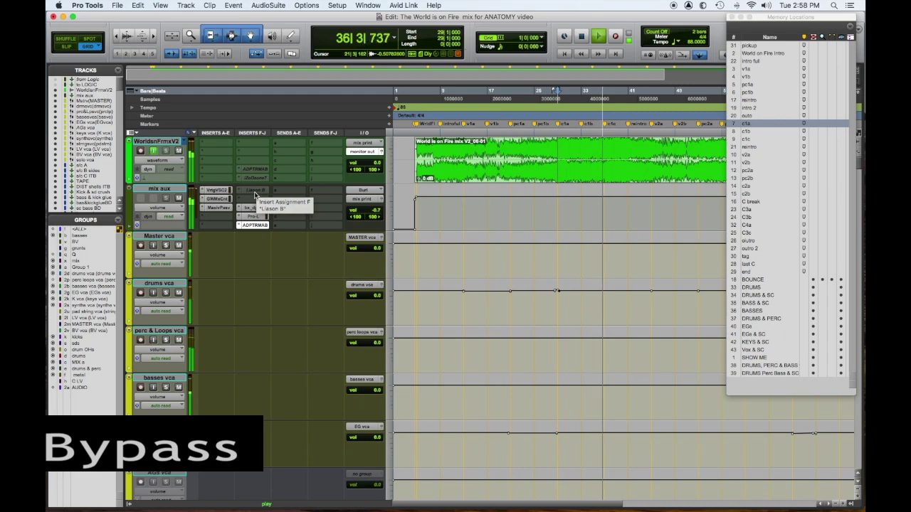
left_click(254, 191, "super")
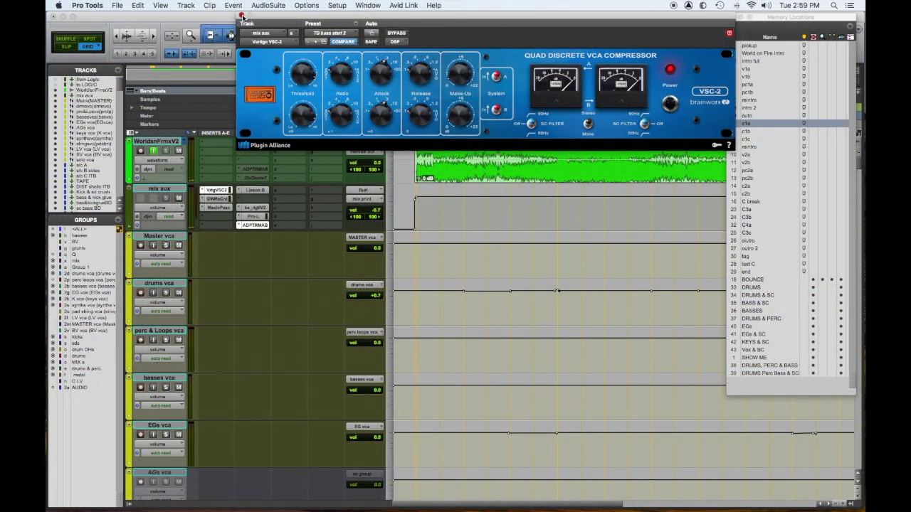
Step: Swap the VSC-2 for a look at GW MixCentric, then open the Manley Massive Passive EQ on mix aux
left_click(242, 15)
left_click(218, 199)
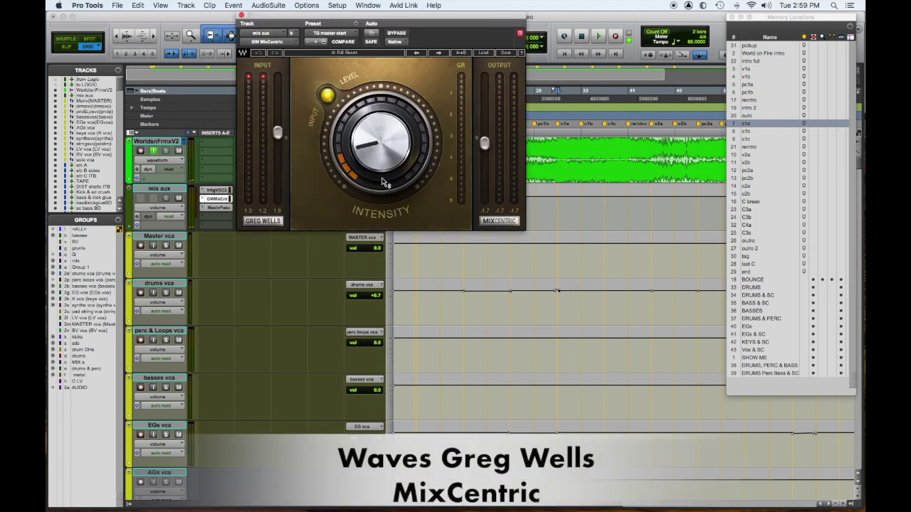
mouse_move(383, 182)
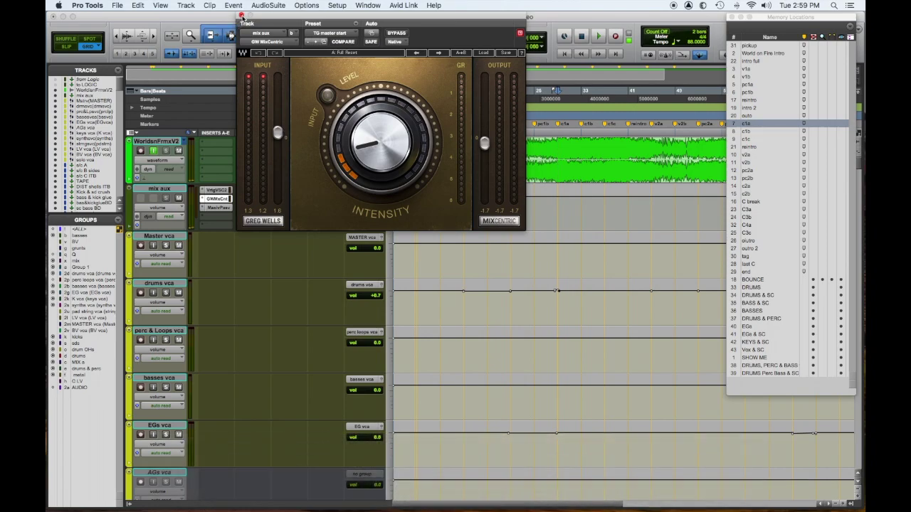
left_click(241, 13)
left_click(217, 207)
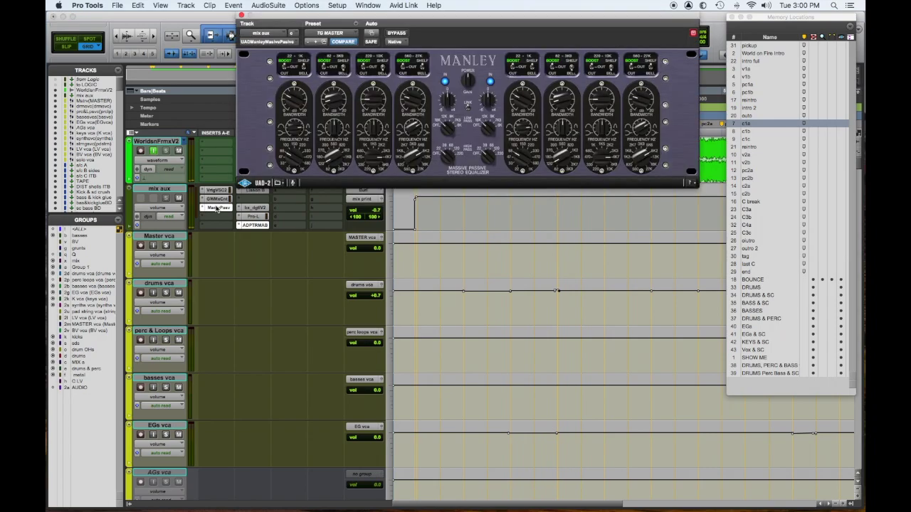
Step: Open the bx_digital V2 EQ on mix aux and jump through the pc1b, c1a and v1b markers
left_click(241, 14)
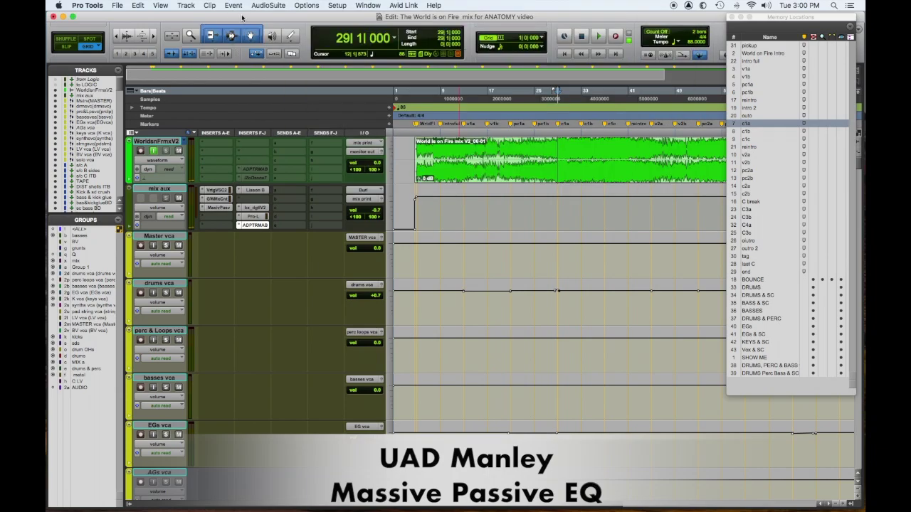
left_click(264, 210)
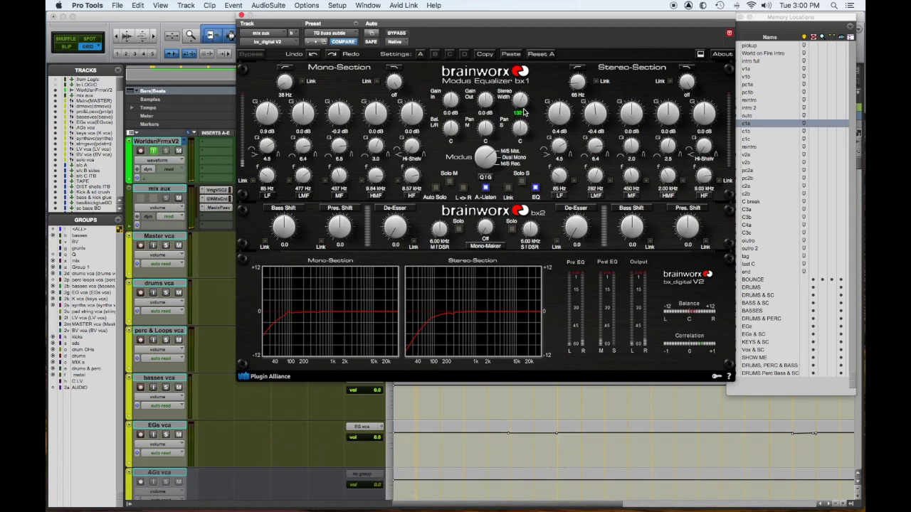
left_click(748, 94)
left_click(751, 92)
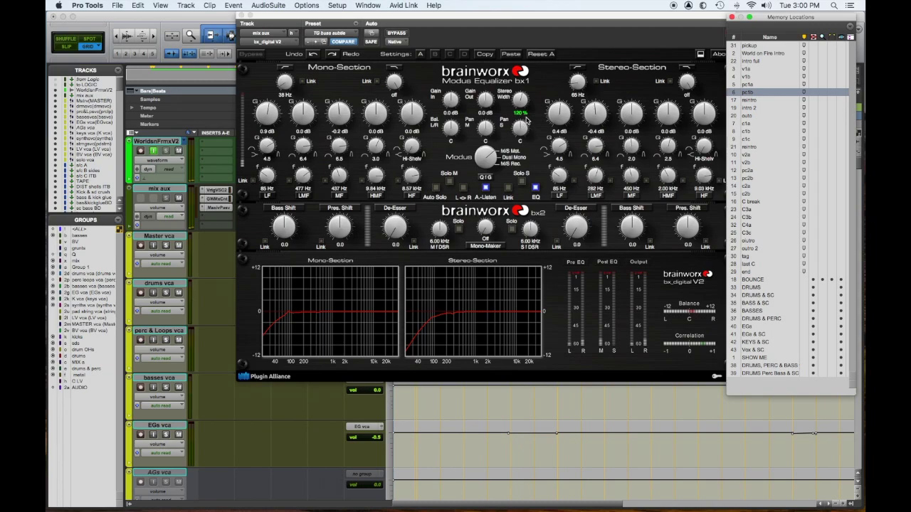
left_click(748, 123)
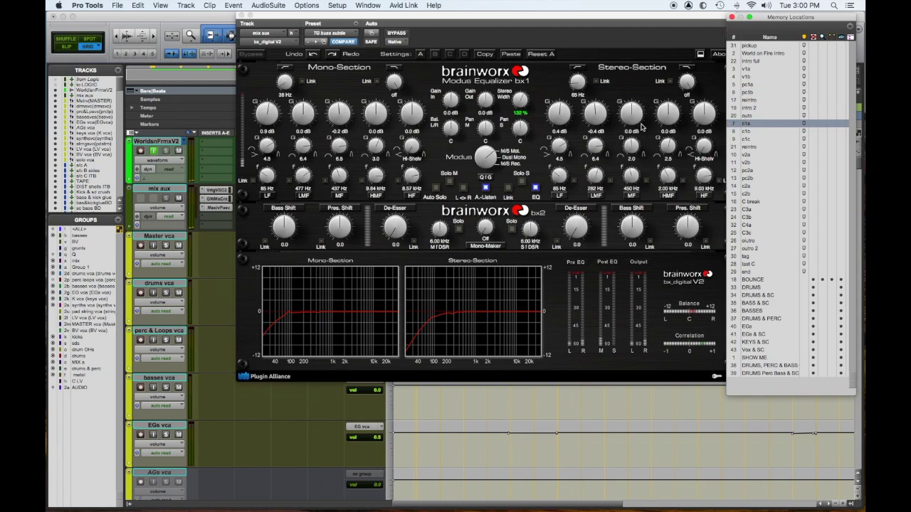
left_click(748, 77)
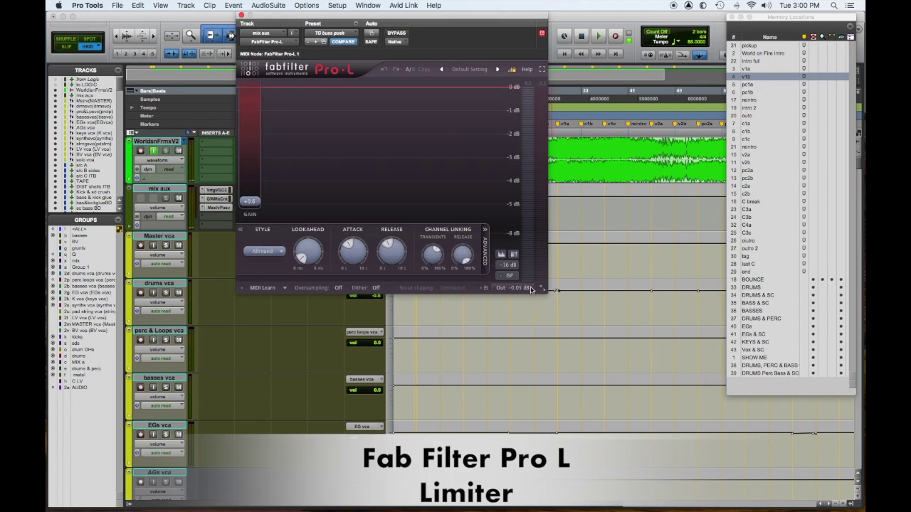
Step: Show the ADPTR MetricAB on mix aux with the 'Back In Black MS.aiff' reference loaded
mouse_move(528, 290)
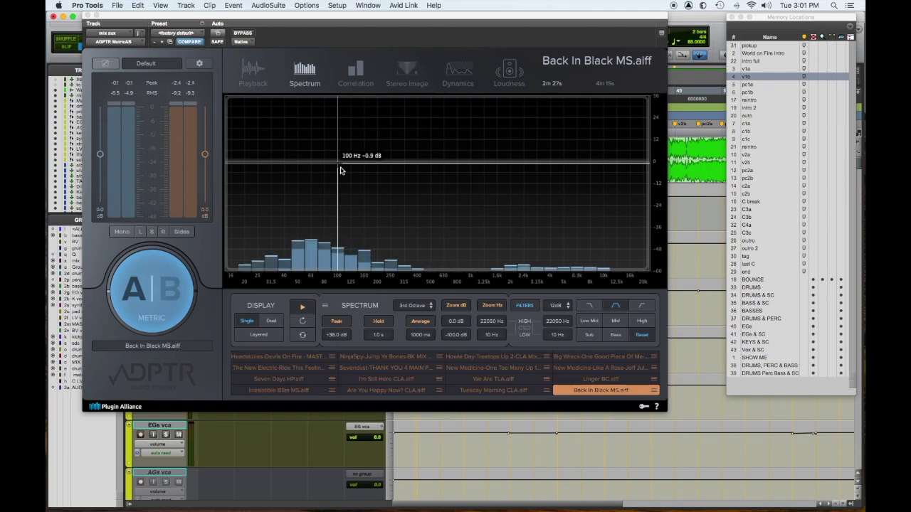
Step: Meter a short playback, then switch between the Back In Black reference and the session mix
key("space")
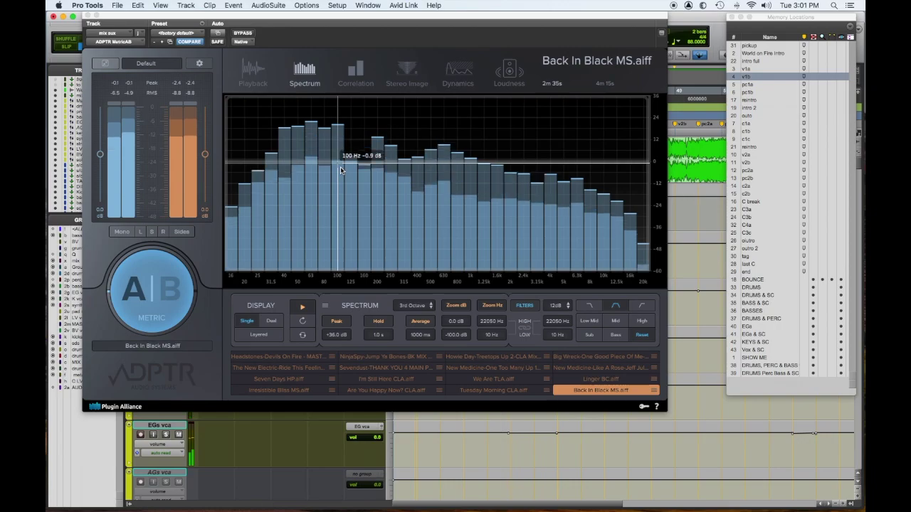
key("space")
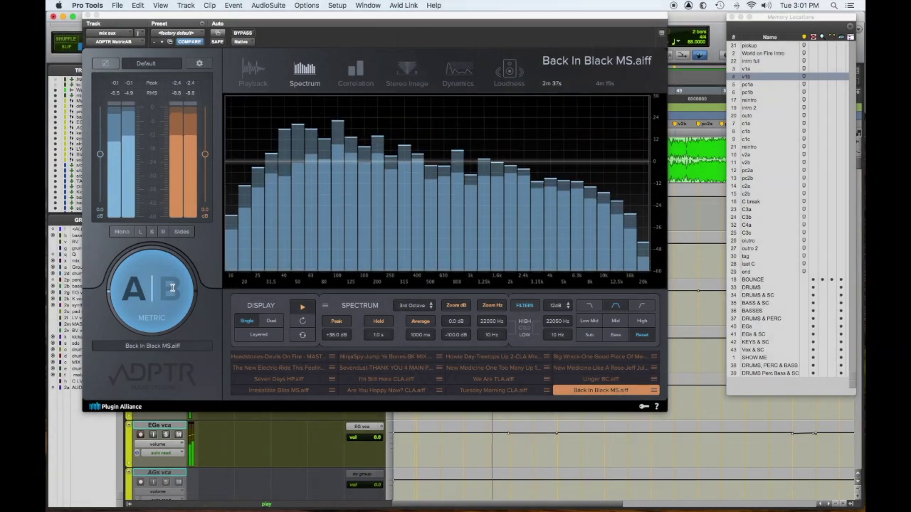
left_click(172, 288)
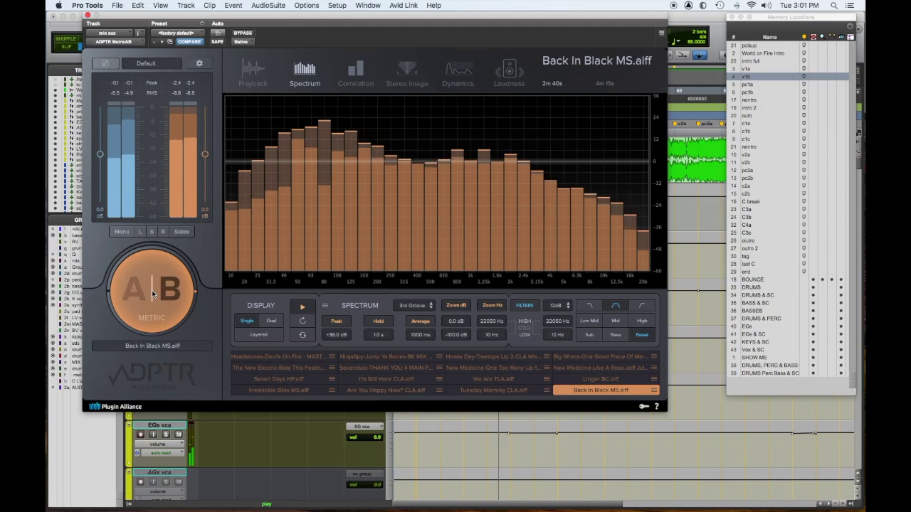
left_click(151, 294)
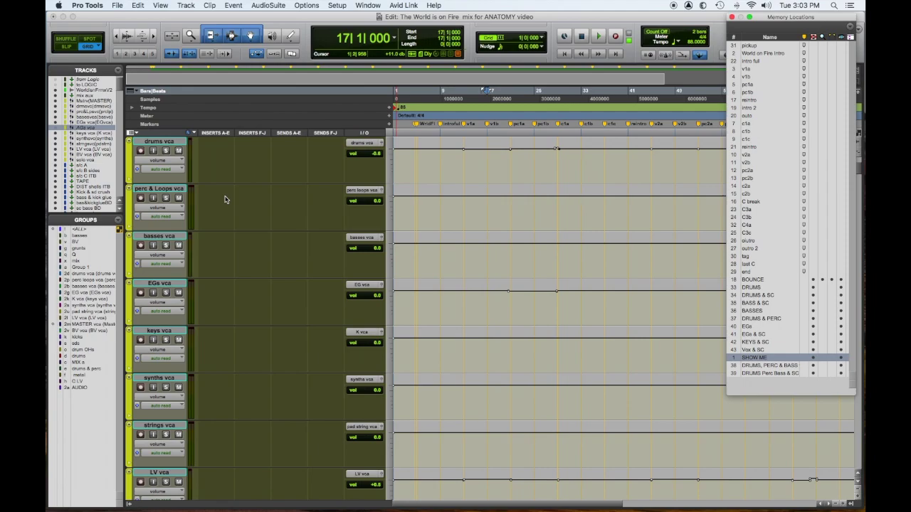
Step: Scroll down to the sidechain tracks and open the Neve 33609 on s/c B sides
scroll(263, 206, "down", 10)
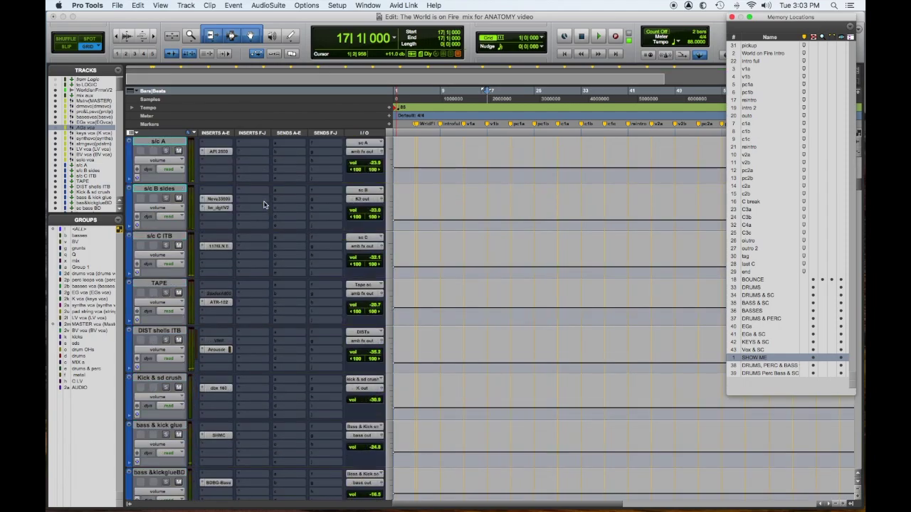
scroll(252, 225, "down", 5)
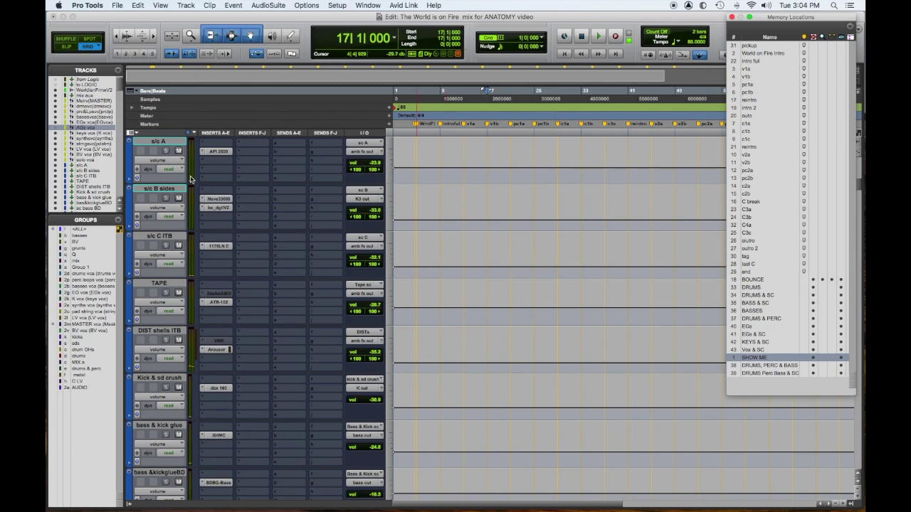
left_click(216, 200)
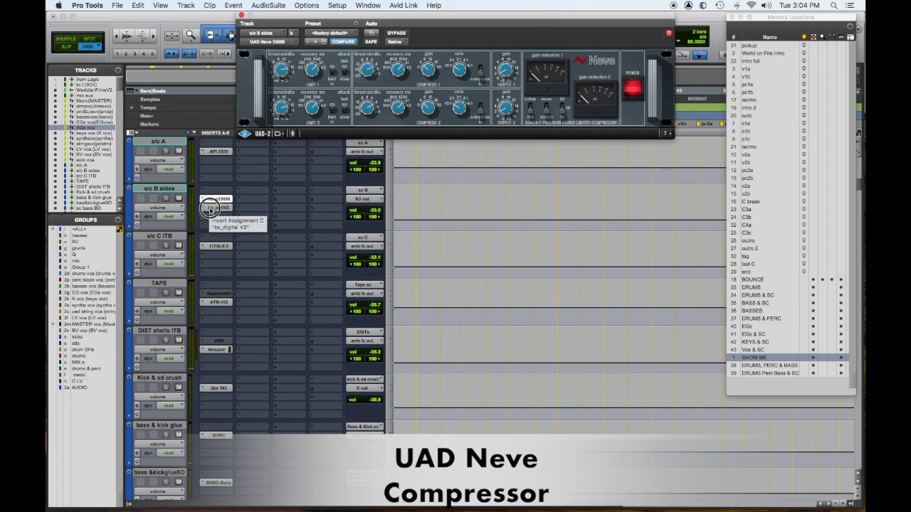
Step: Open the bx_digital V2 insert on the s/c B sides track
left_click(217, 207)
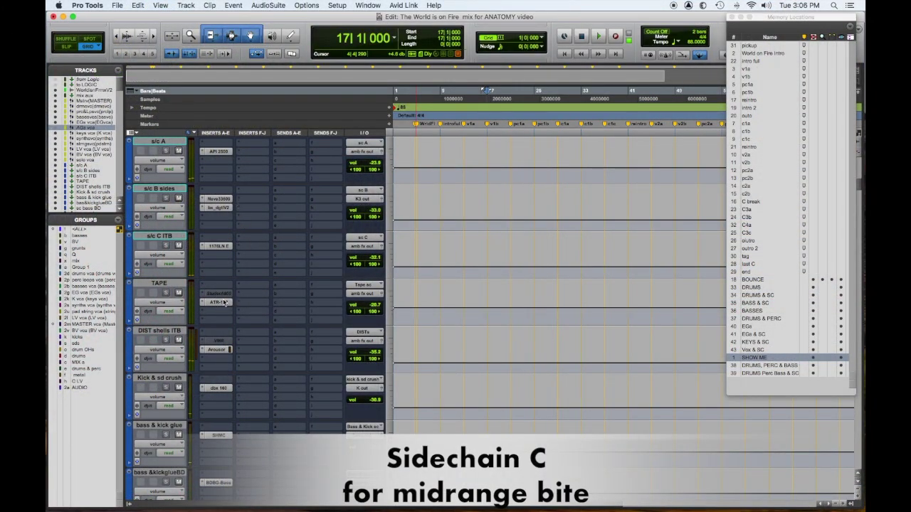
Step: Inspect the ATR-102 on TAPE, then open the Arousor with its drum shell crush preset
left_click(222, 303)
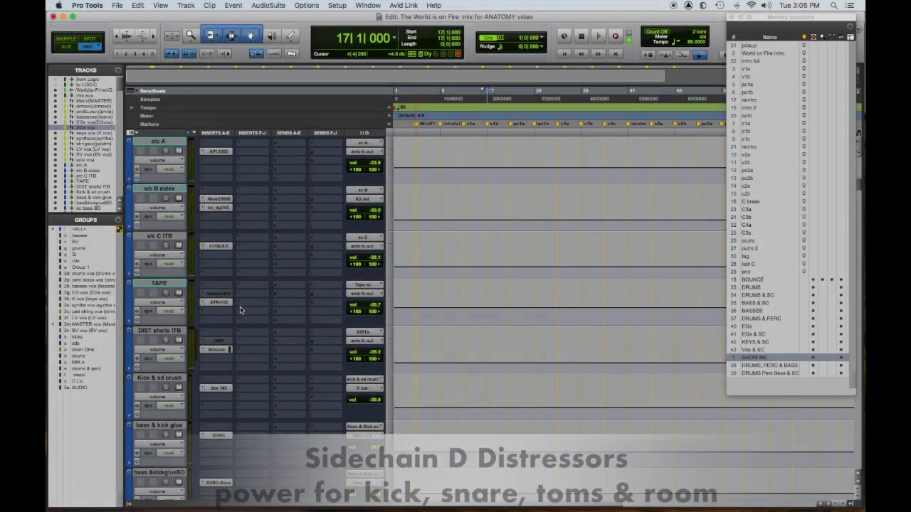
left_click(217, 350)
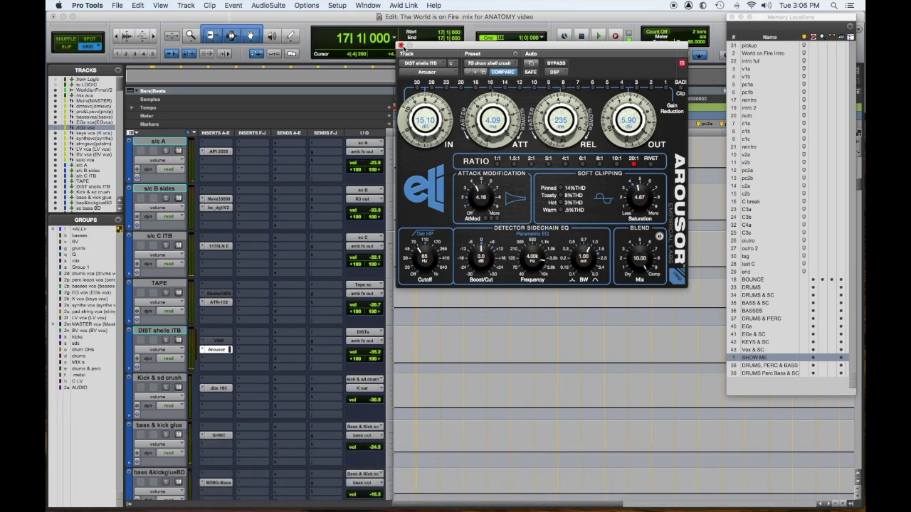
Step: Close the Arousor window and open the dbx 160 on Kick & sd crush
left_click(400, 46)
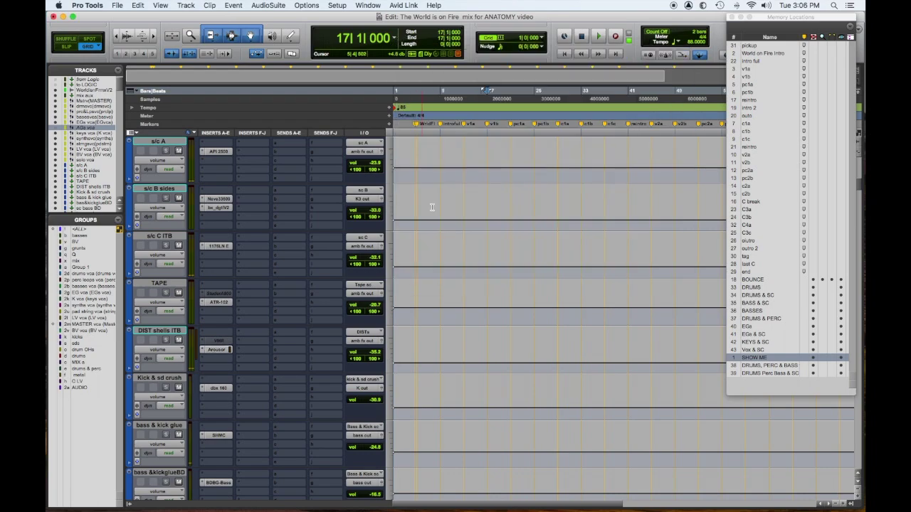
left_click(216, 388)
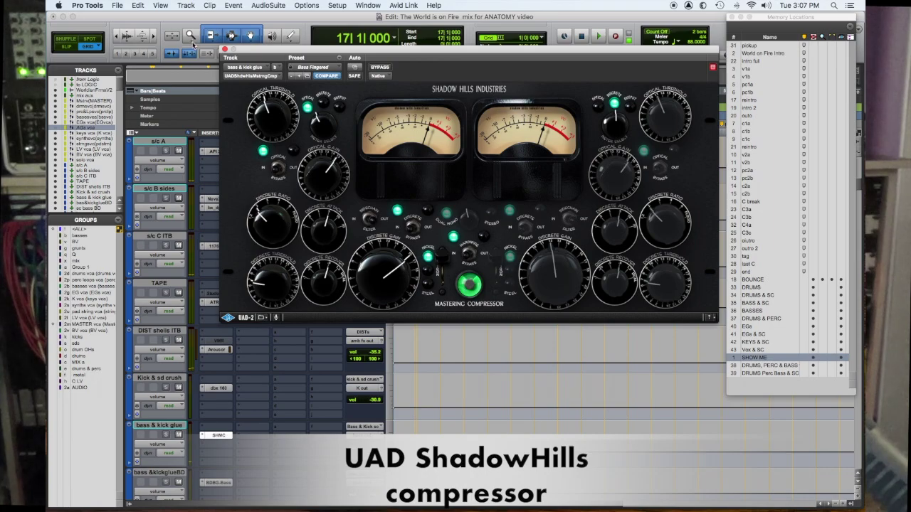
Step: Close the Shadow Hills compressor plugin window
left_click(224, 50)
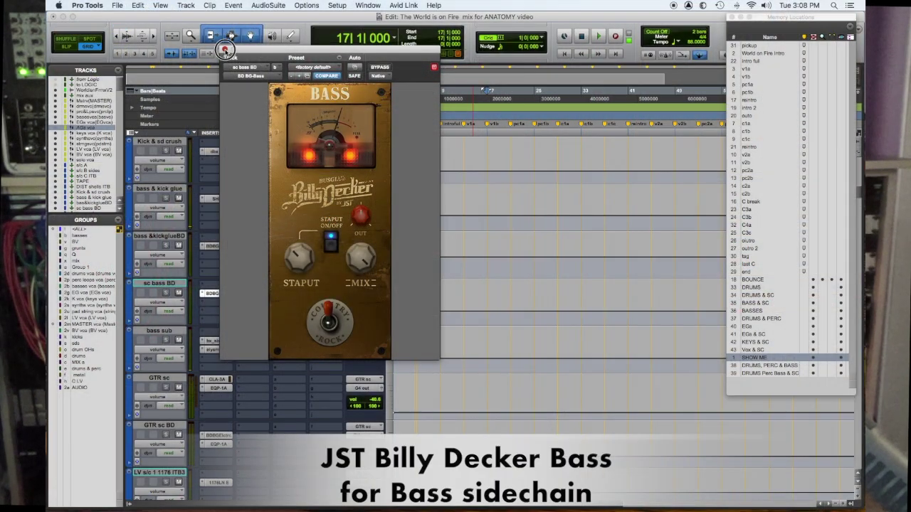
Step: Close Billy Decker Bass, check bx_subsynth on bass sub, then open its elysia museq EQ
left_click(225, 50)
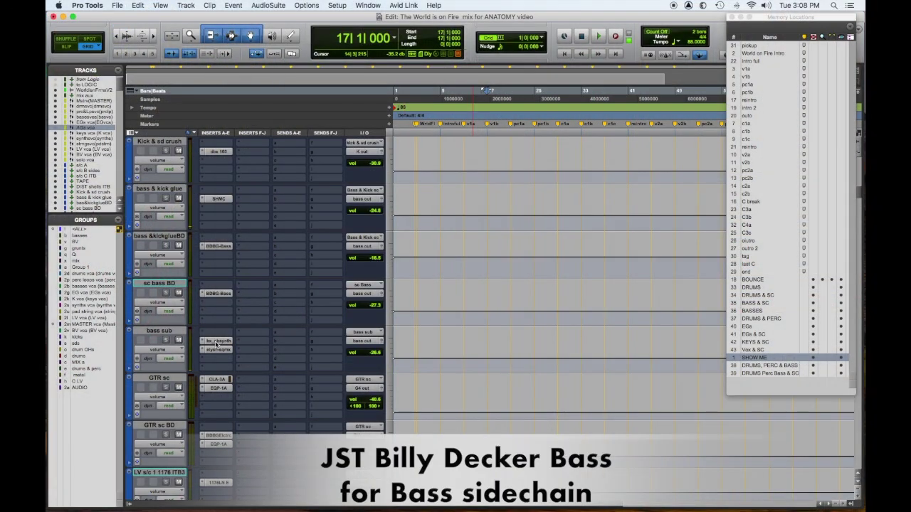
left_click(217, 343)
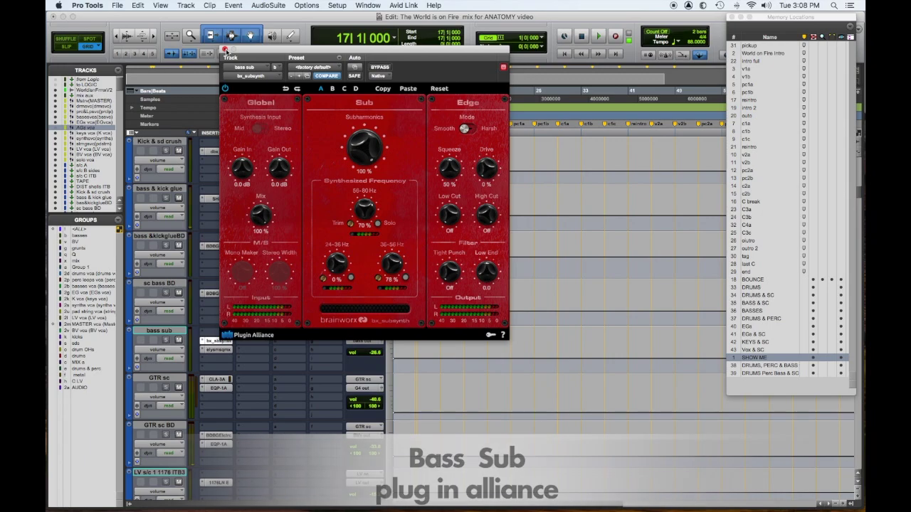
left_click(224, 50)
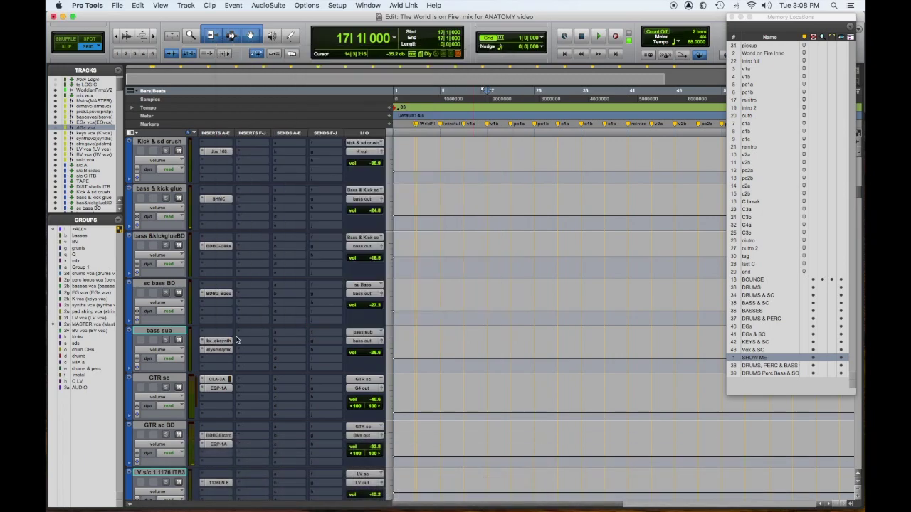
left_click(215, 350)
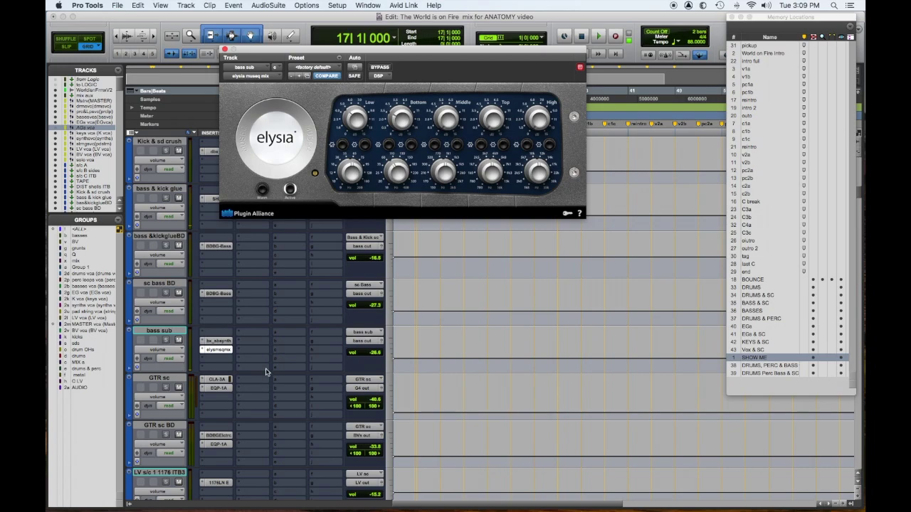
Step: Inspect CLA-3A and EQP-1A on GTR sc, then Billy Decker Electric and EQP-1A on GTR sc BD
left_click(225, 381)
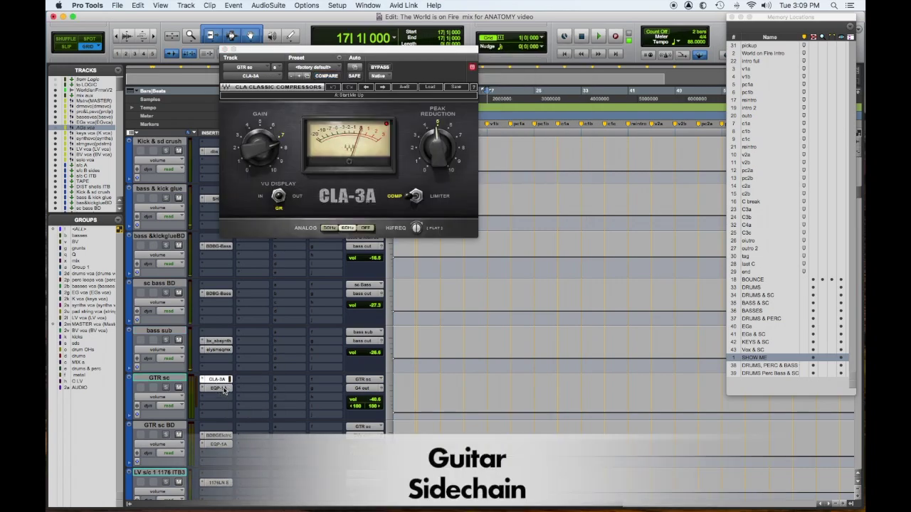
left_click(225, 388)
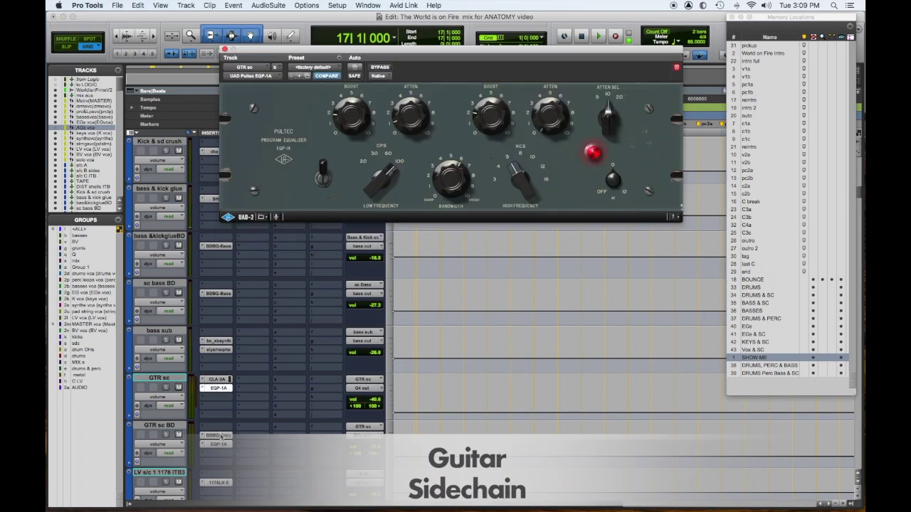
left_click(222, 435)
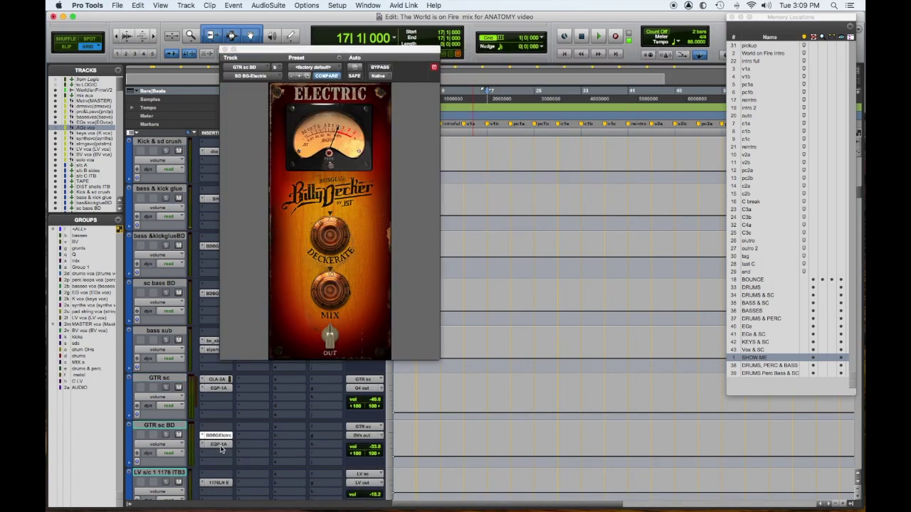
left_click(220, 446)
scroll(270, 416, "down", 2)
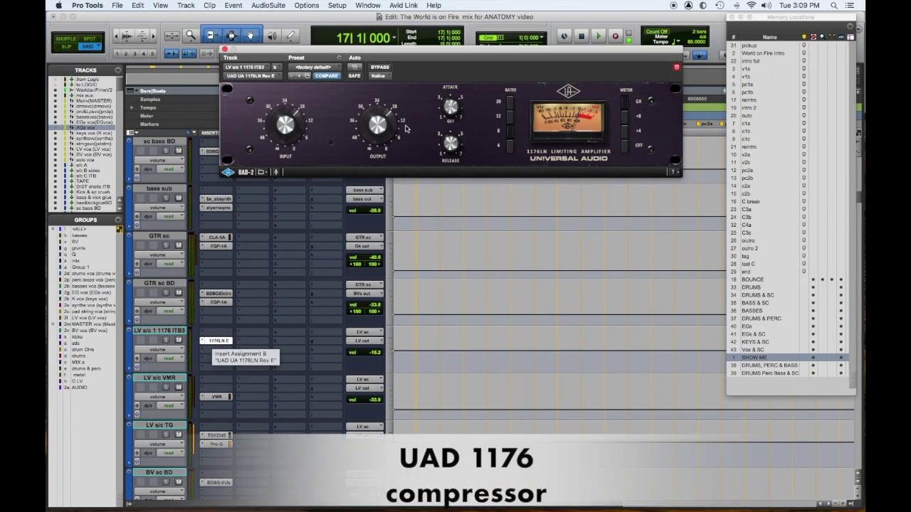
Step: Open the VMR plugin on the LV s/c VMR track
left_click(217, 399)
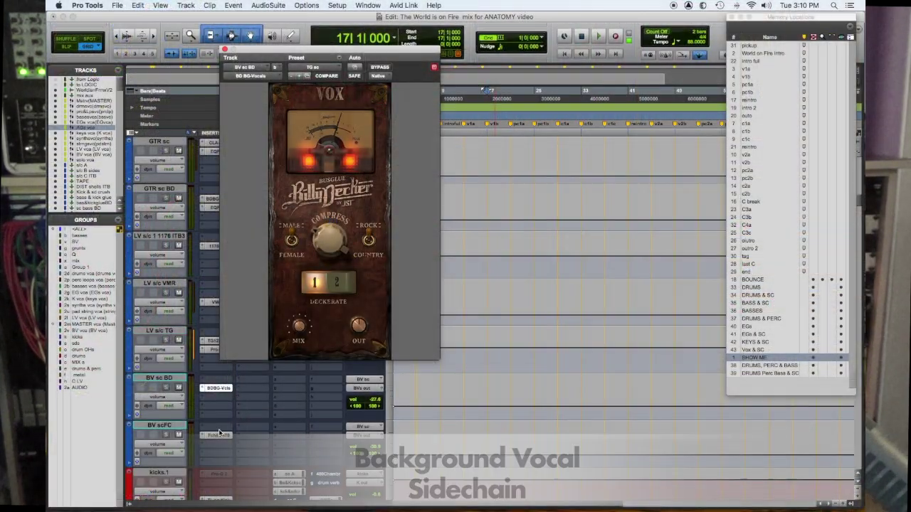
Step: Open the Fairchild 670 compressor on the BV scFC track
left_click(224, 437)
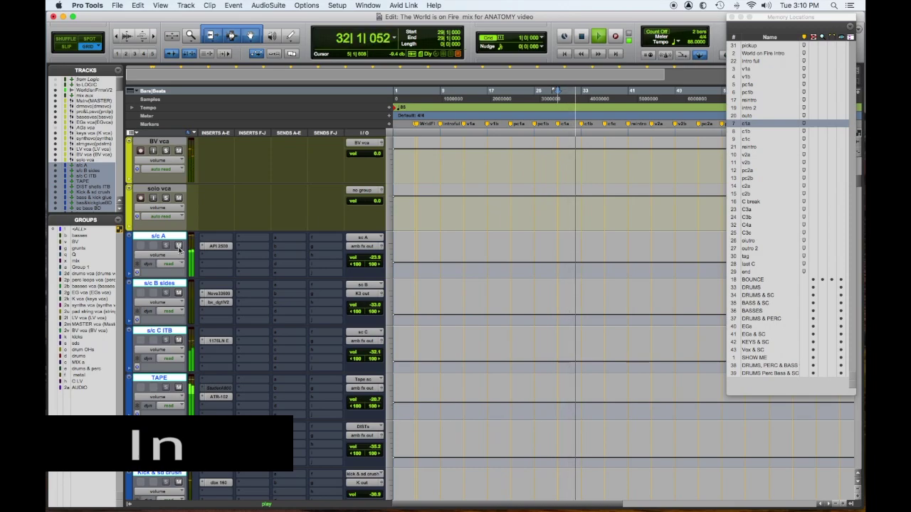
Step: Mute the s/c A sidechain group while the mix plays
left_click(179, 247)
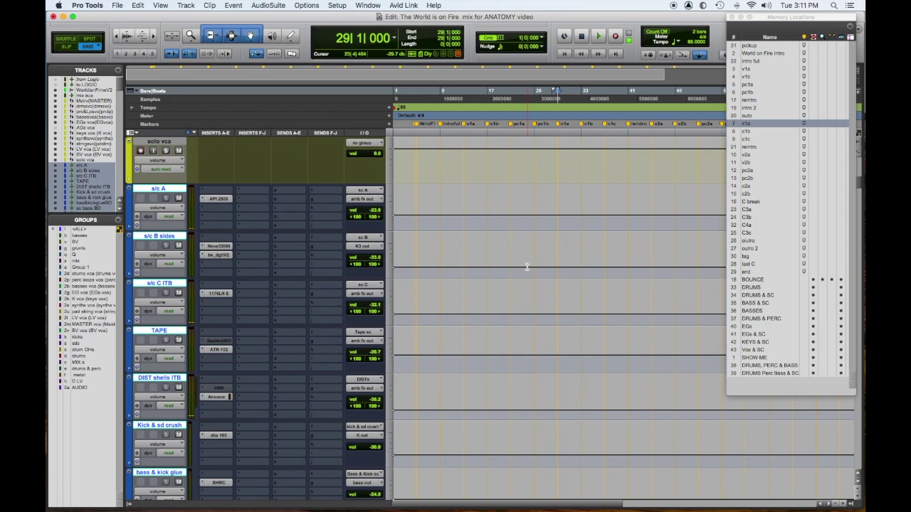
scroll(526, 267, "down", 15)
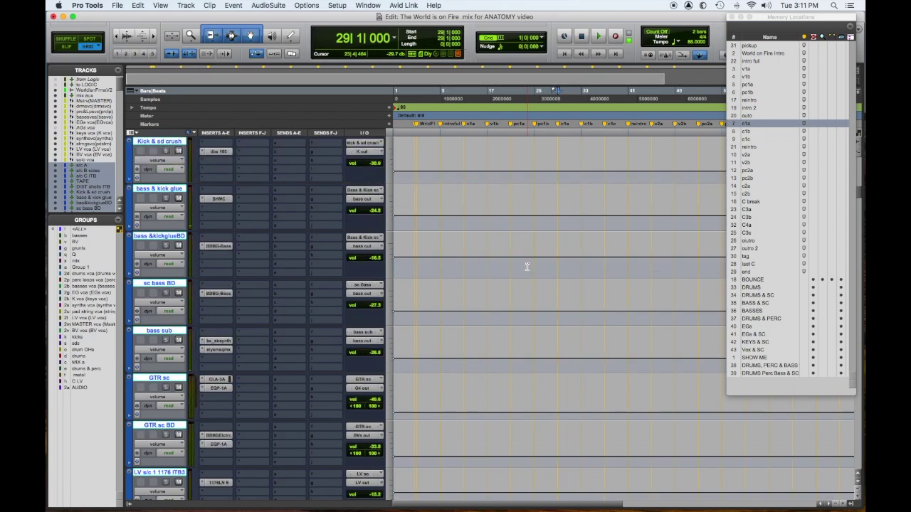
scroll(527, 267, "down", 5)
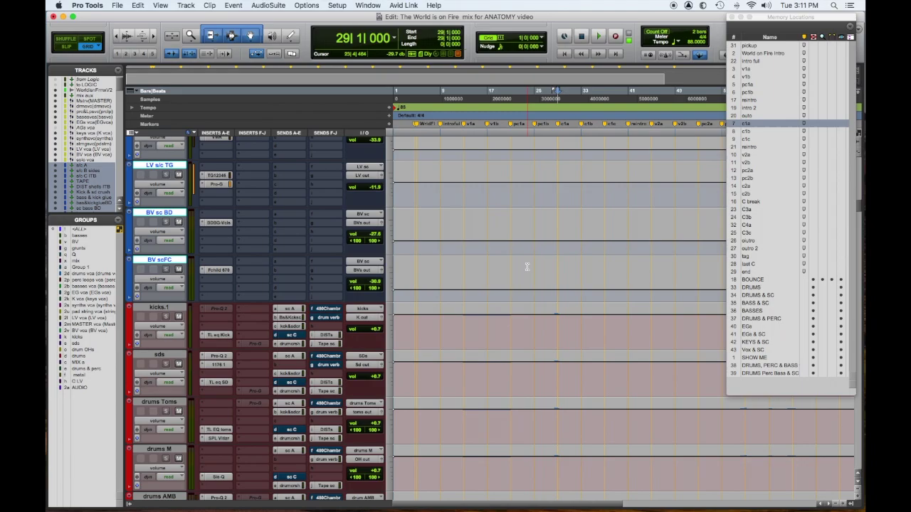
scroll(527, 267, "down", 2)
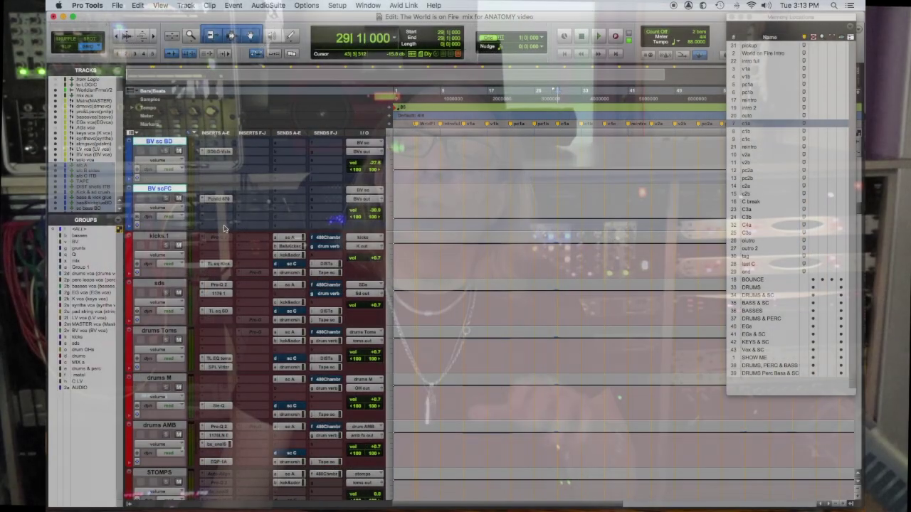
Step: Recall the DRUMS & SC memory location and select the kicks track
scroll(225, 229, "down", 5)
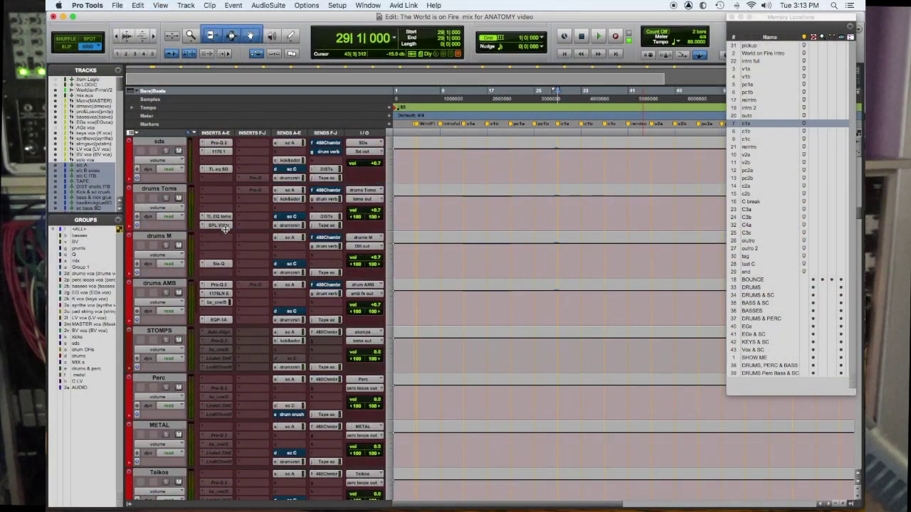
scroll(227, 232, "down", 5)
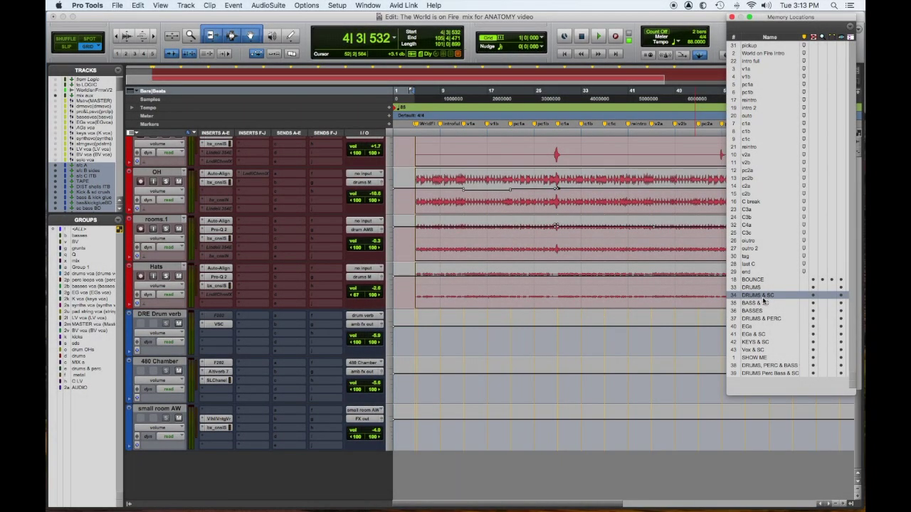
left_click(788, 297)
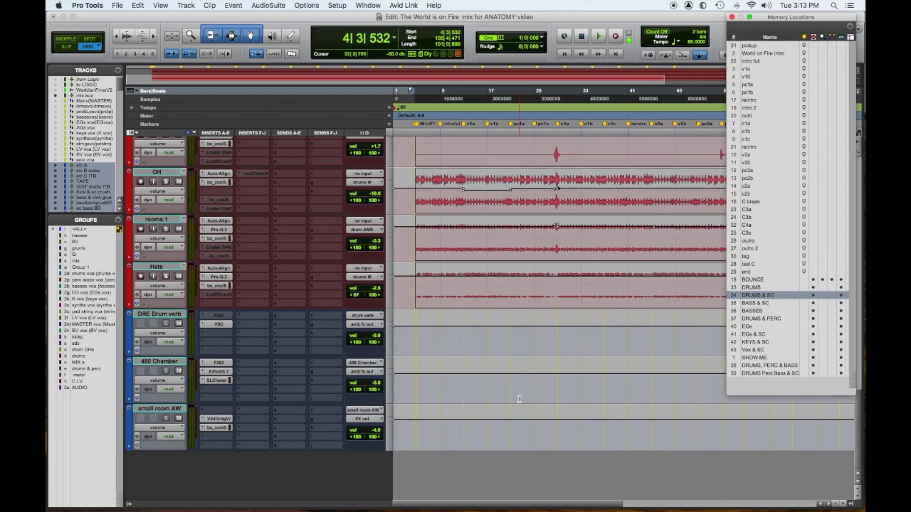
scroll(519, 398, "up", 3)
scroll(519, 398, "up", 2)
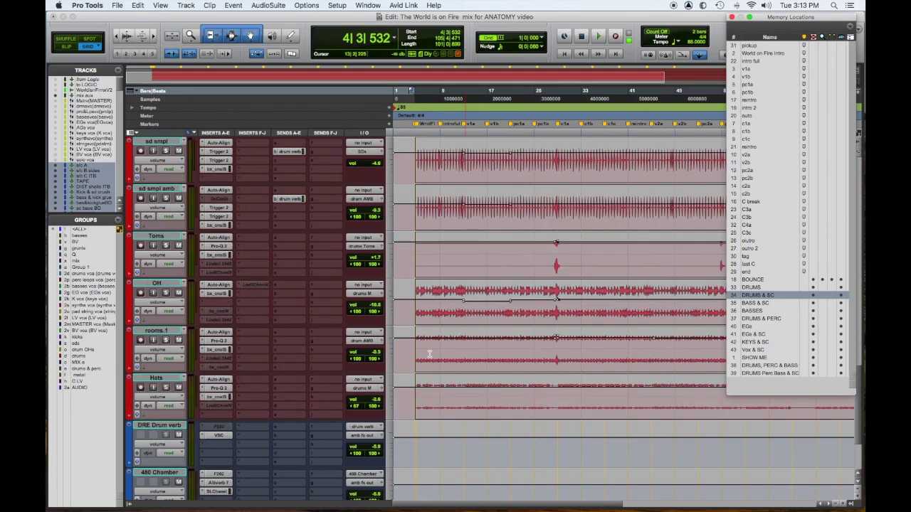
scroll(264, 409, "up", 12)
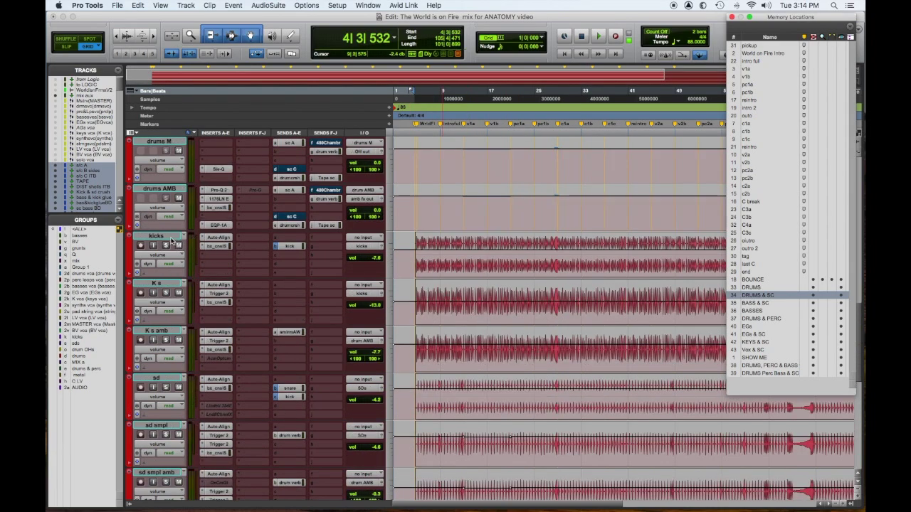
left_click(171, 239)
scroll(254, 315, "down", 12)
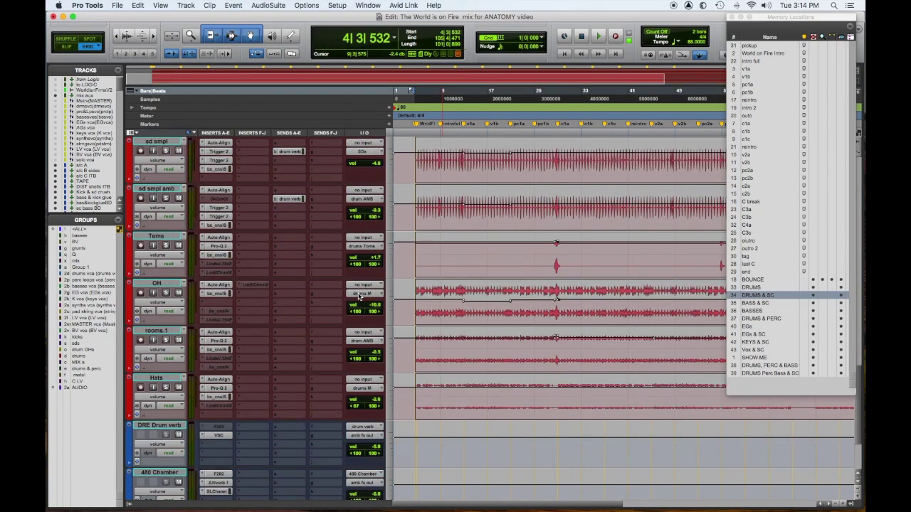
scroll(298, 292, "up", 15)
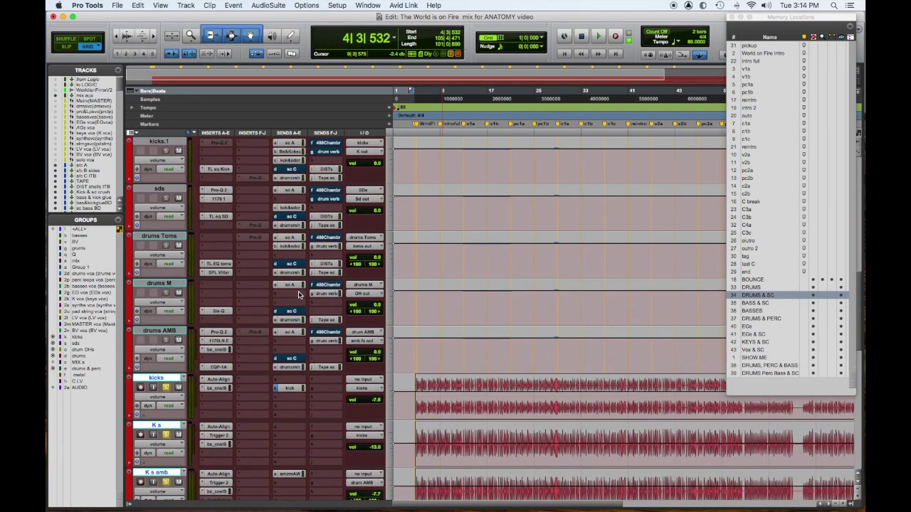
Step: Jump to the c1a marker at bar 29 and start playback
left_click(745, 127)
key("space")
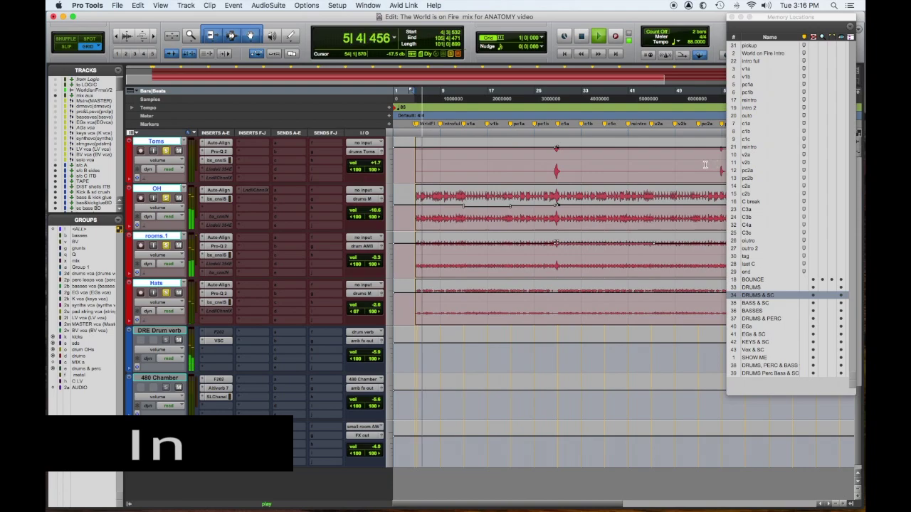
Step: Bypass Auto-Align on the grouped drum mic tracks to compare, then re-enable it
left_click(227, 287, "super")
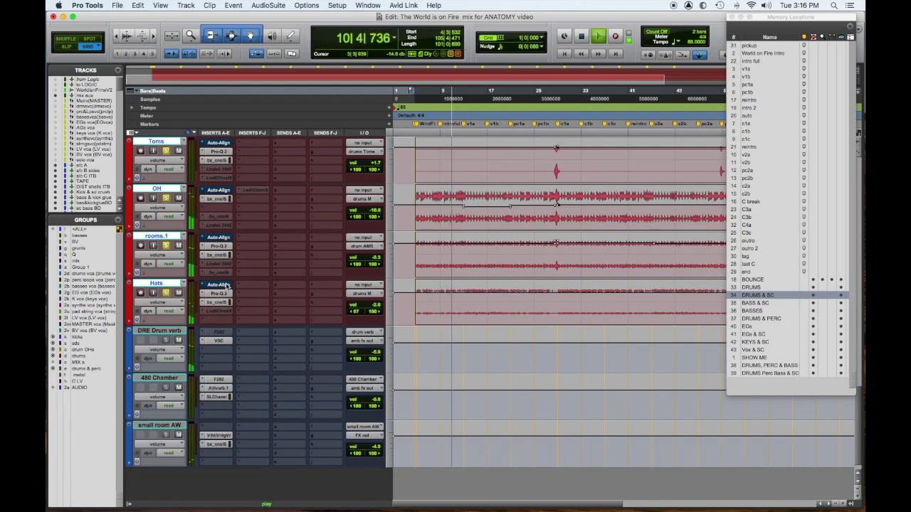
left_click(227, 285, "alt+super")
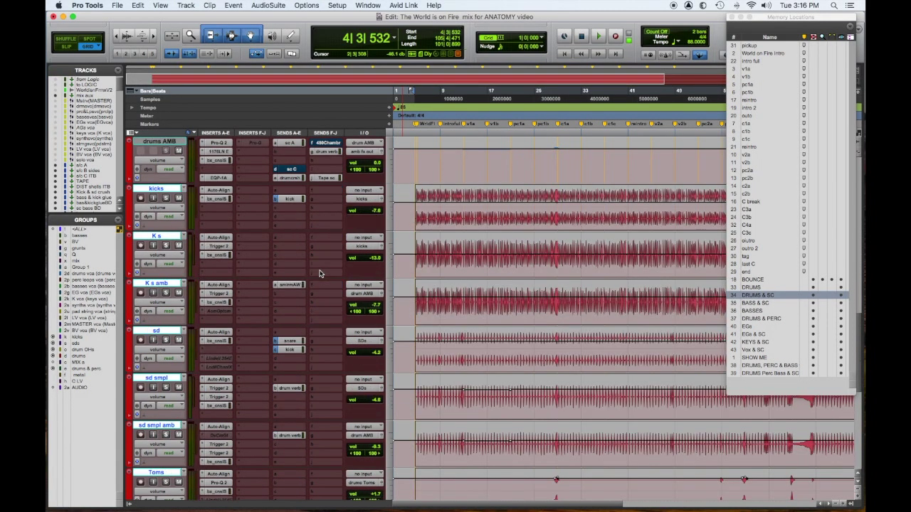
scroll(320, 273, "down", 5)
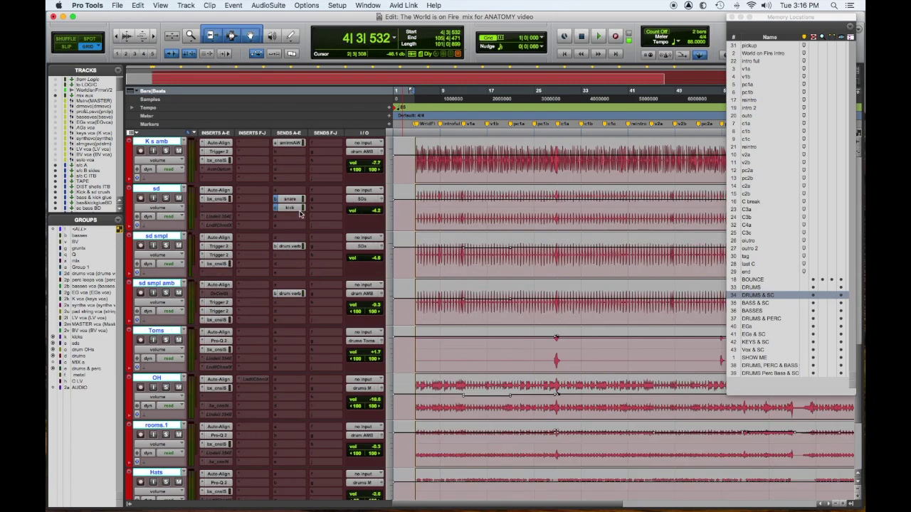
scroll(330, 294, "down", 5)
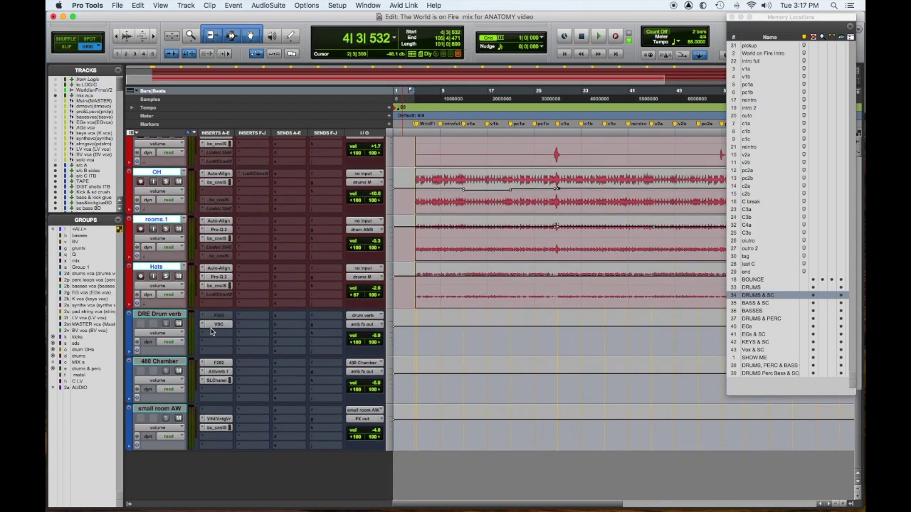
Step: Open VerbSuite Classics on DRE Drum verb, Altiverb on 480 Chamber, then VintageVerb on small room AW
left_click(218, 325)
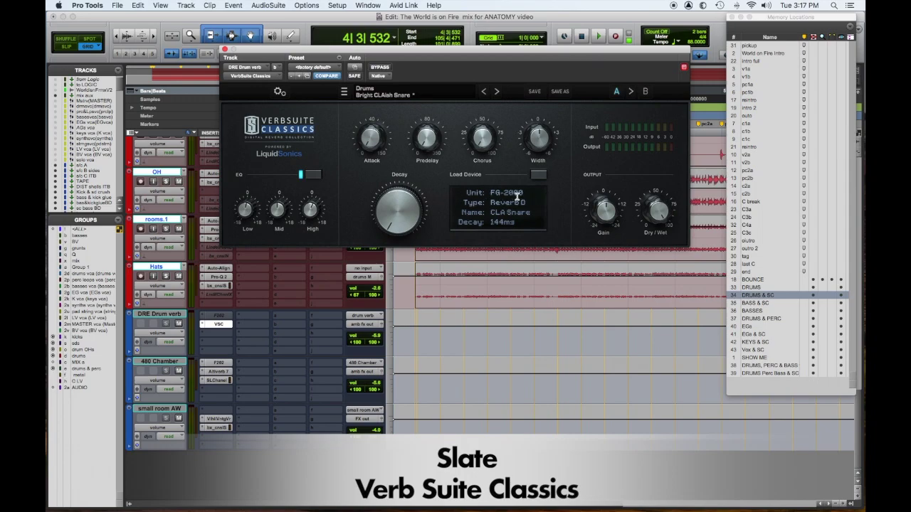
left_click(223, 370)
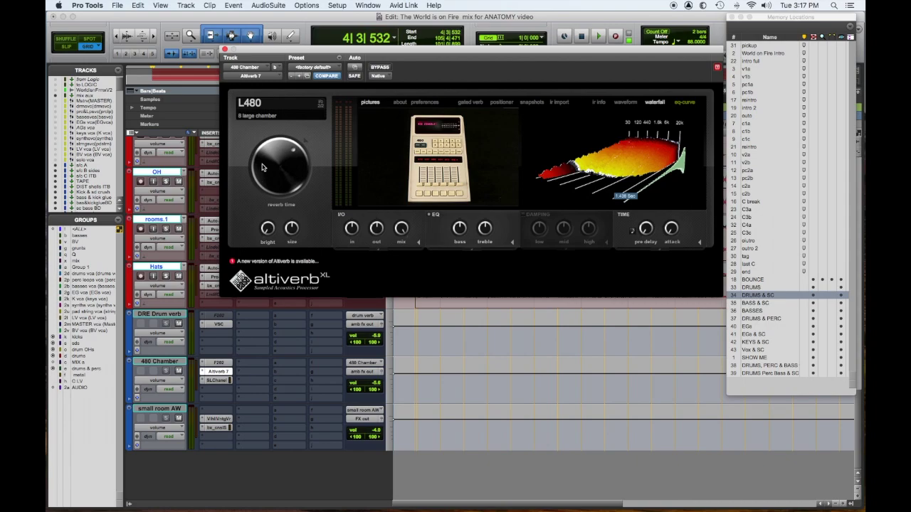
mouse_move(264, 167)
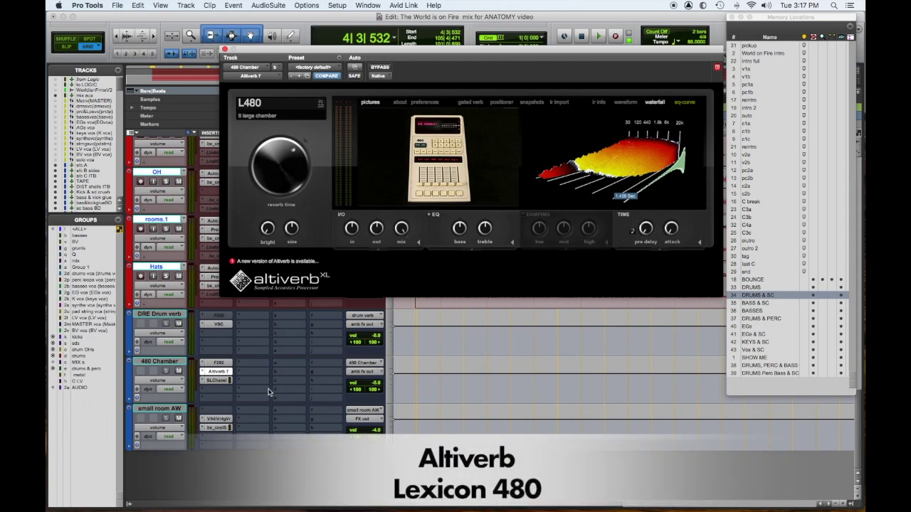
left_click(224, 420)
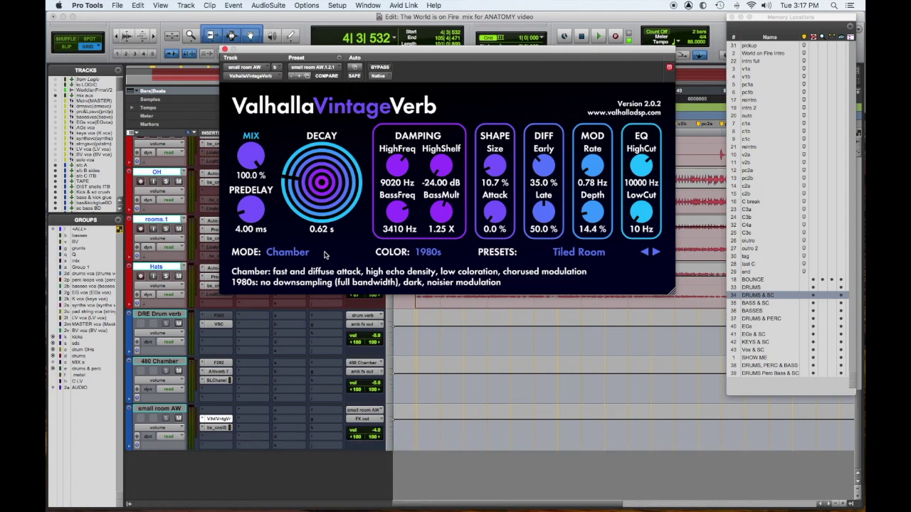
Step: Close the VintageVerb window and solo the kicks track
left_click(225, 49)
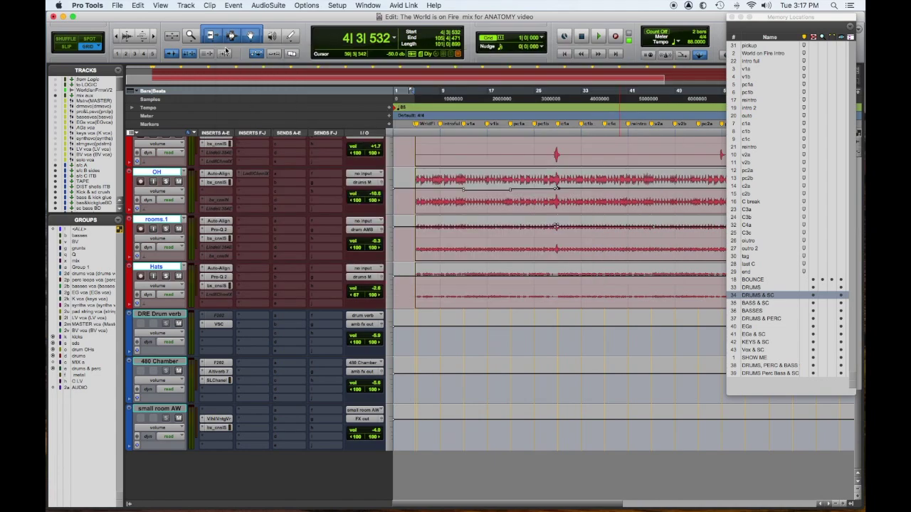
scroll(242, 220, "up", 10)
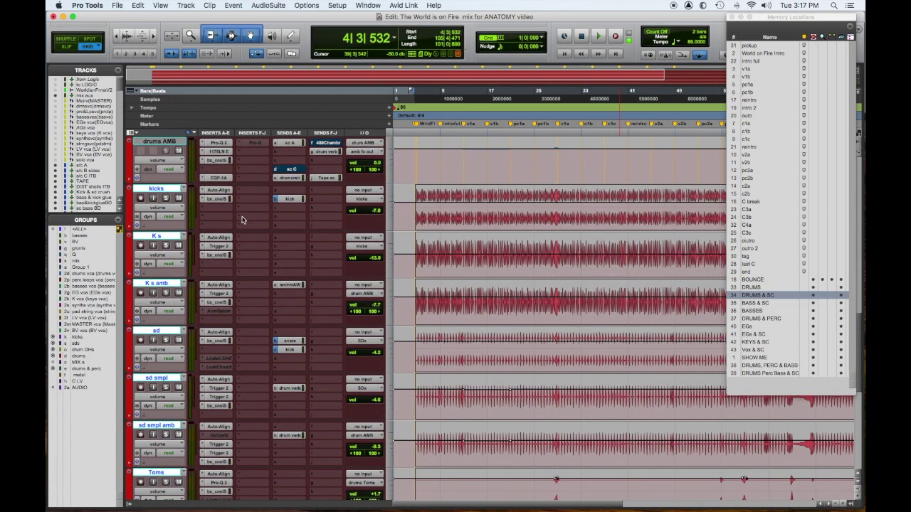
left_click(166, 198)
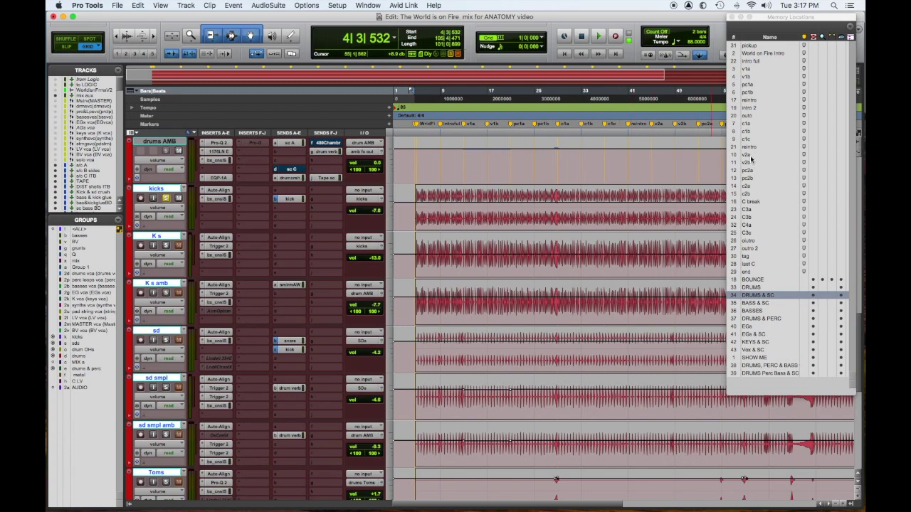
Step: Play from the c1a marker, then solo K s and open its Trigger 2 sampler
left_click(747, 123)
key("space")
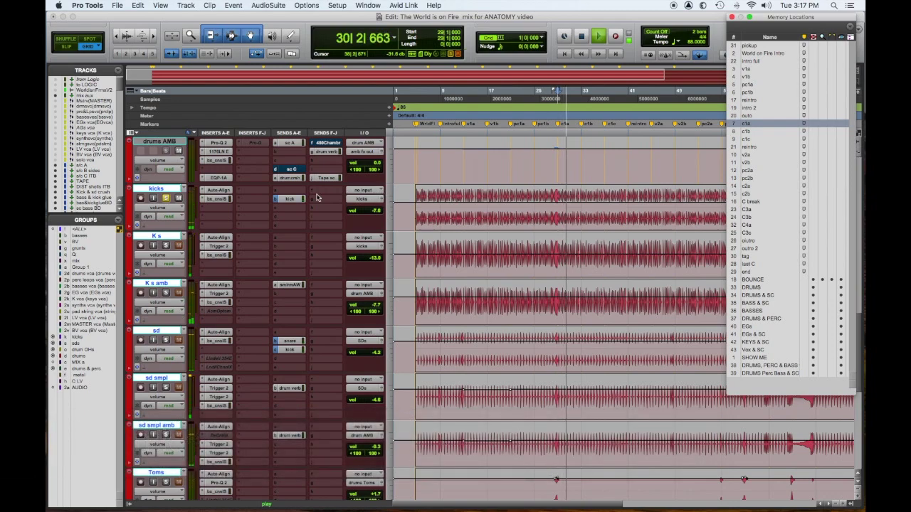
left_click(166, 245)
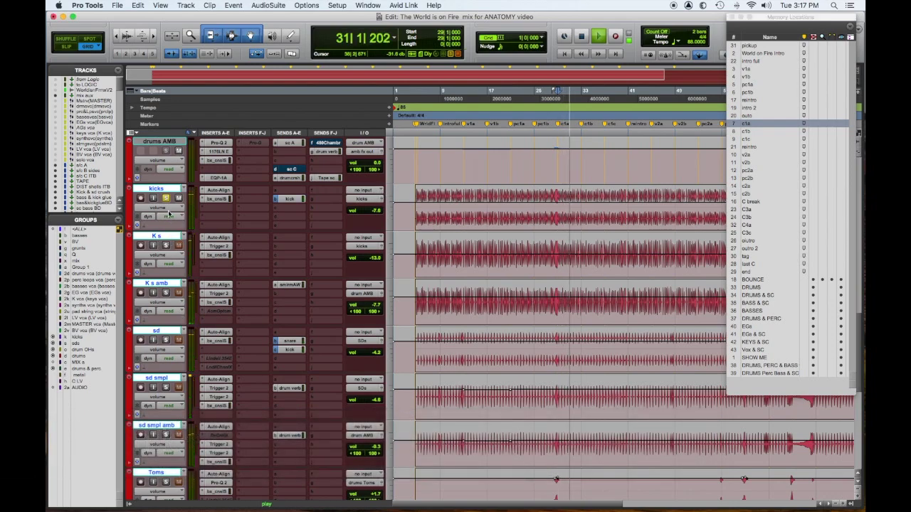
left_click(219, 246)
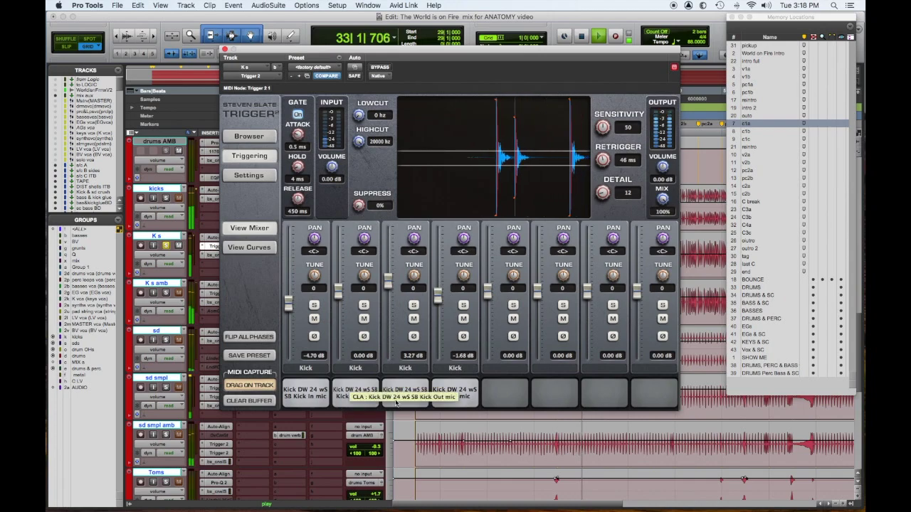
Step: Stop playback and close Trigger 2, then solo K s amb, show its Trigger 2, and play
key("space")
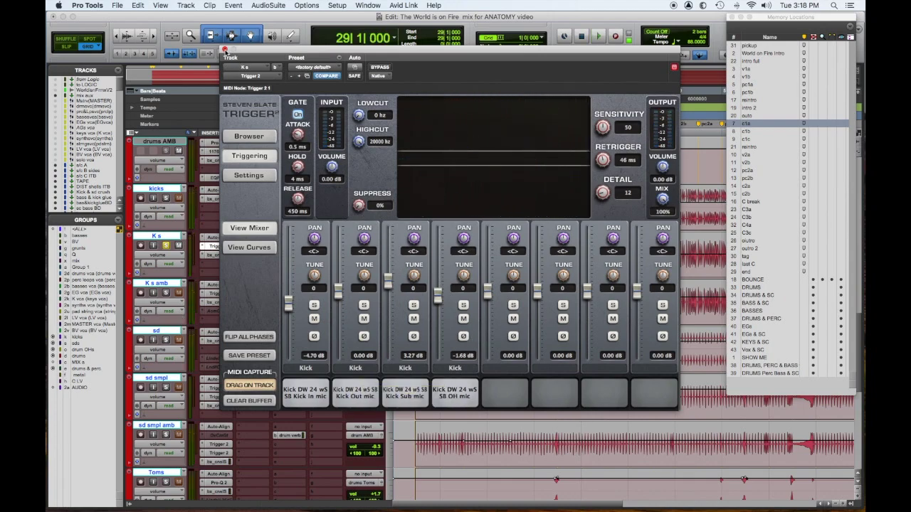
left_click(225, 49)
left_click(166, 292)
left_click(217, 293)
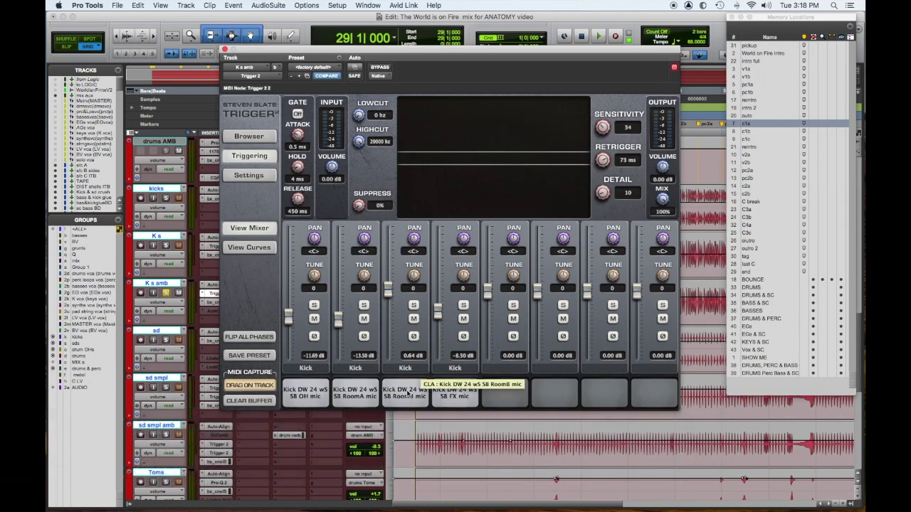
key("space")
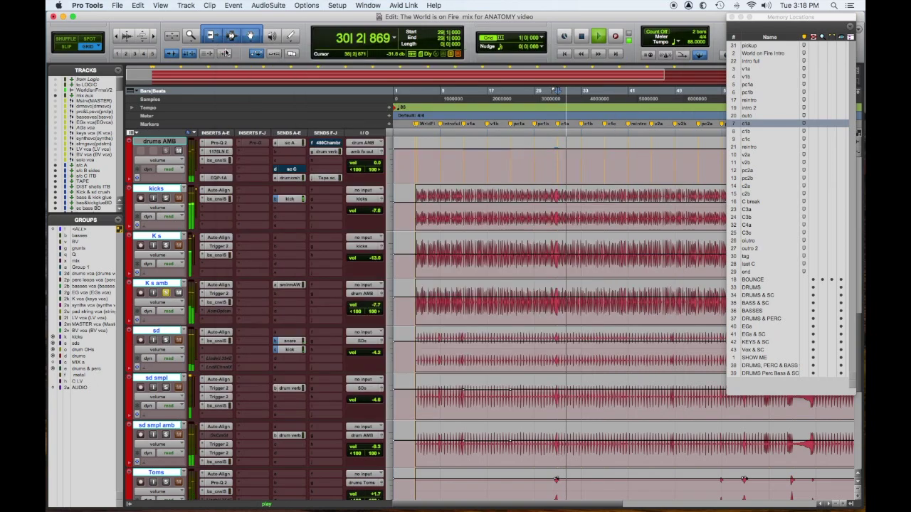
Step: Close Trigger 2 and play the K s and kicks tracks soloed together
left_click(225, 51)
key("space")
left_click(165, 247)
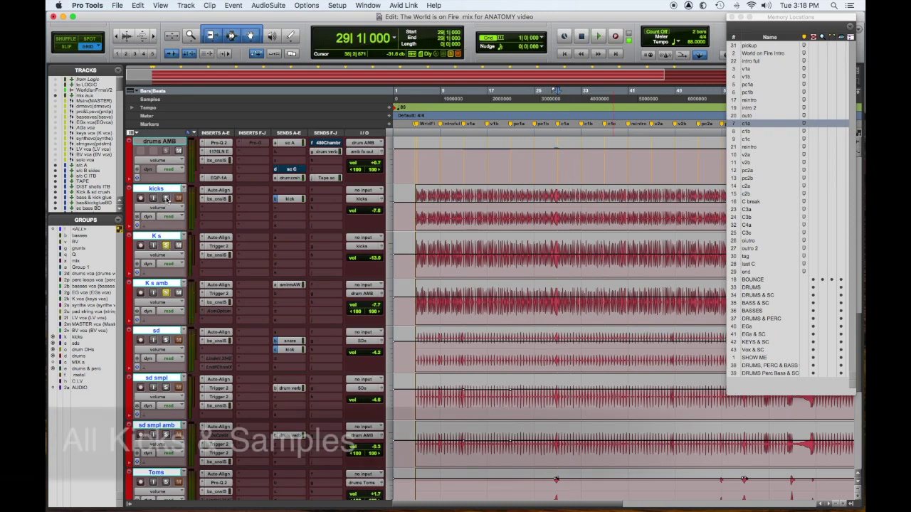
left_click(166, 198)
key("space")
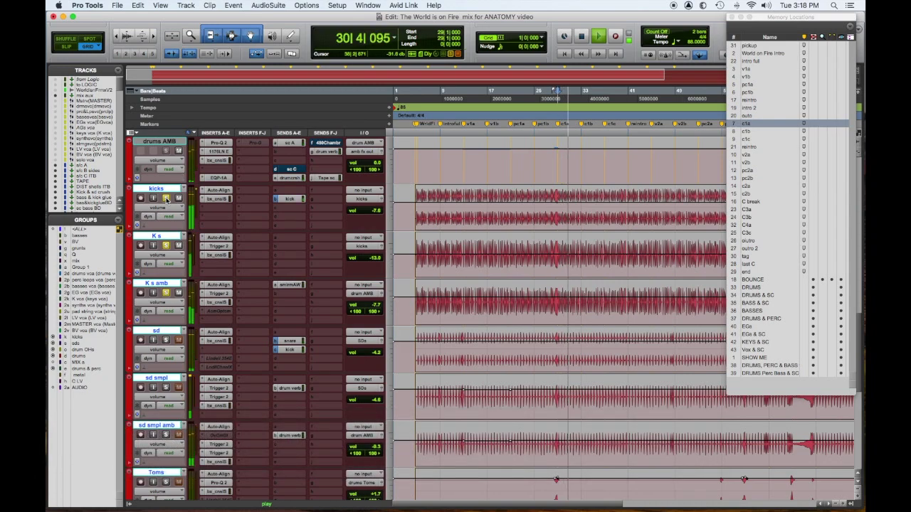
key("space")
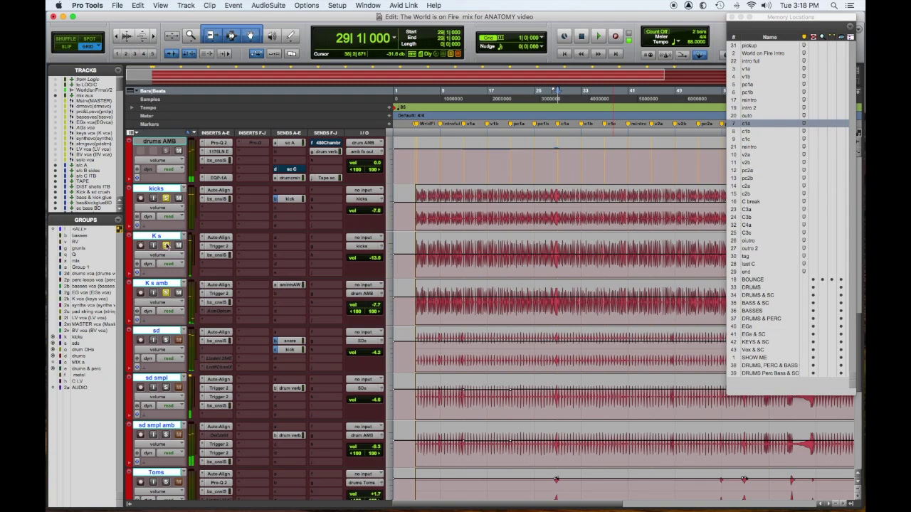
Step: Unsolo the kicks and play back the snare mics
left_click(165, 246)
scroll(277, 296, "down", 2)
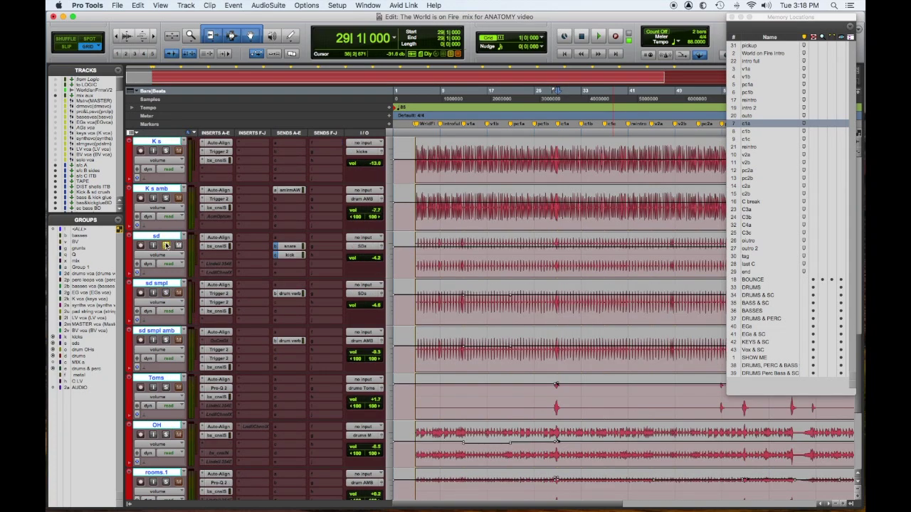
key("space")
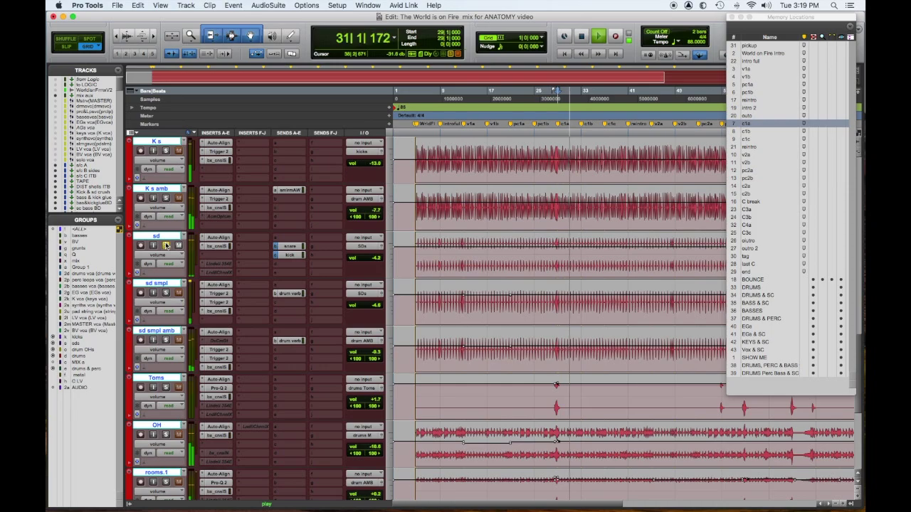
key("space")
Step: Solo sd smpl, check its Trigger 2 sampler, and play it
left_click(166, 293, "super")
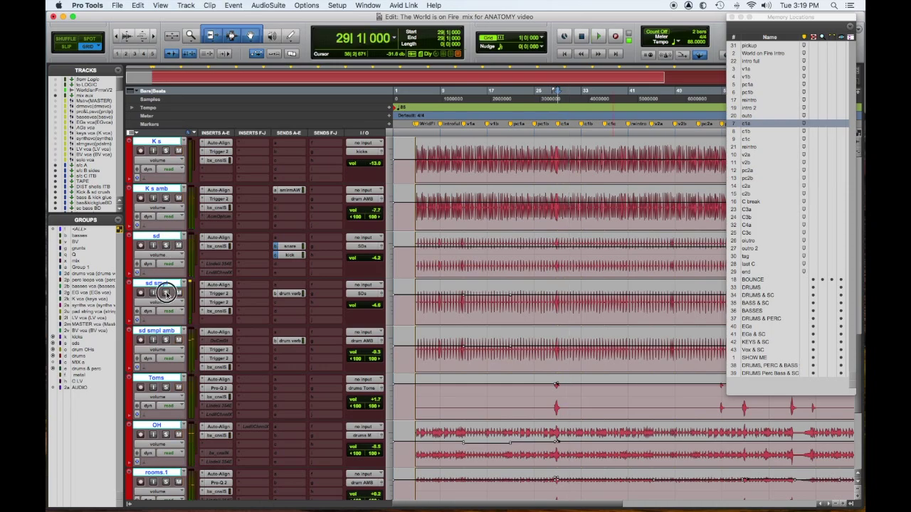
left_click(219, 303)
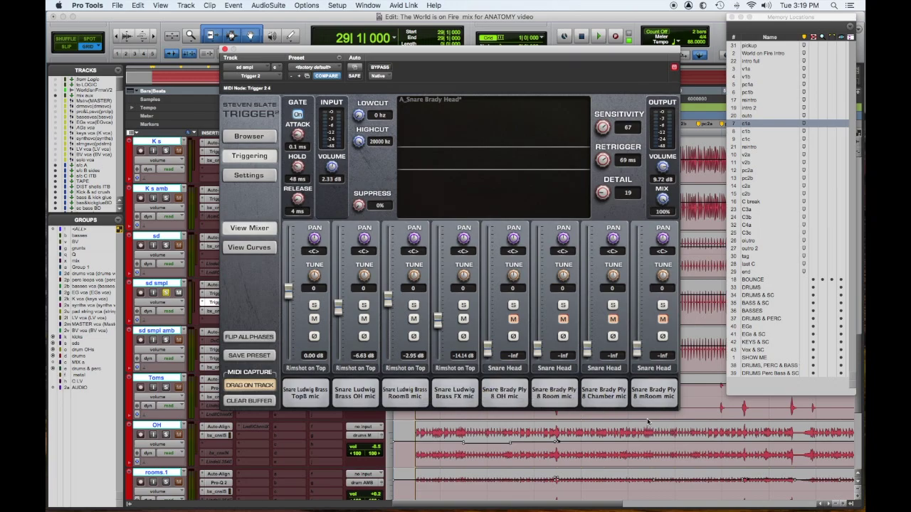
left_click(225, 50)
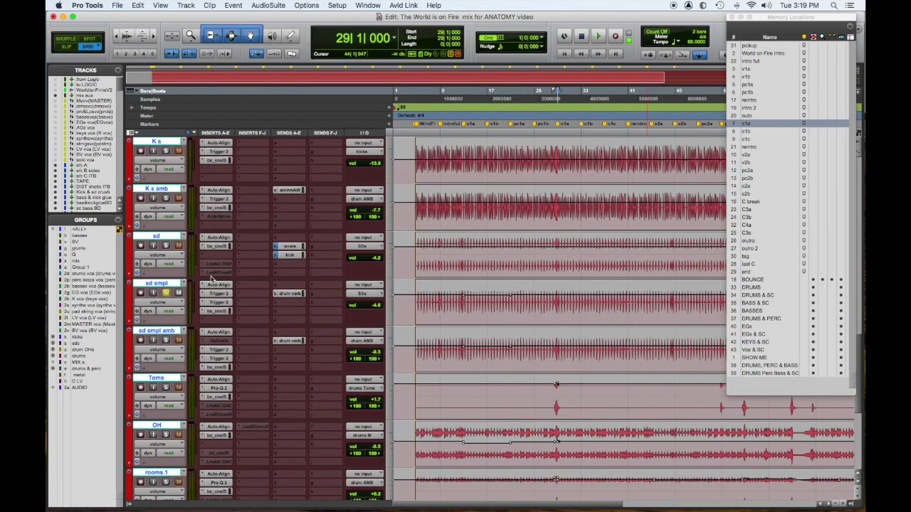
key("space")
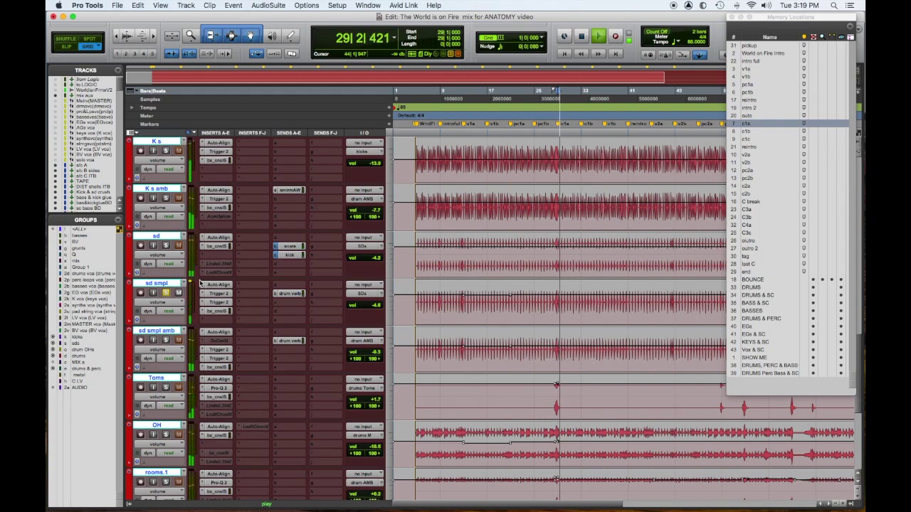
Step: Audition sd with sd smpl, then leave sd smpl and sd smpl amb soloed
left_click(166, 246)
key("space")
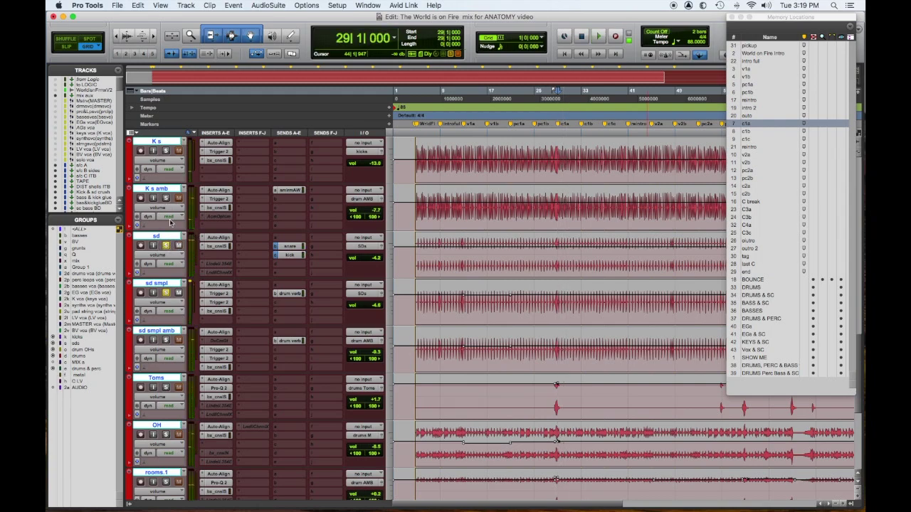
key("space")
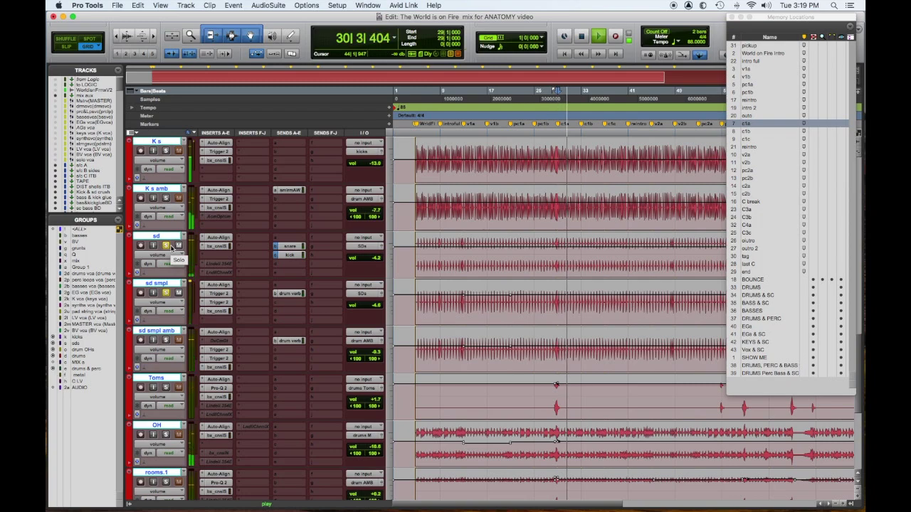
left_click(166, 246)
key("space")
left_click(166, 292)
left_click(168, 338)
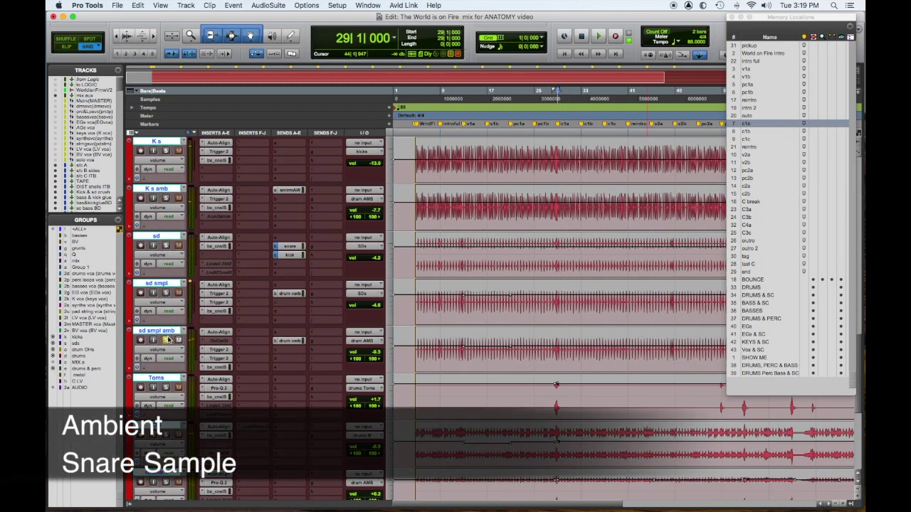
left_click(221, 359)
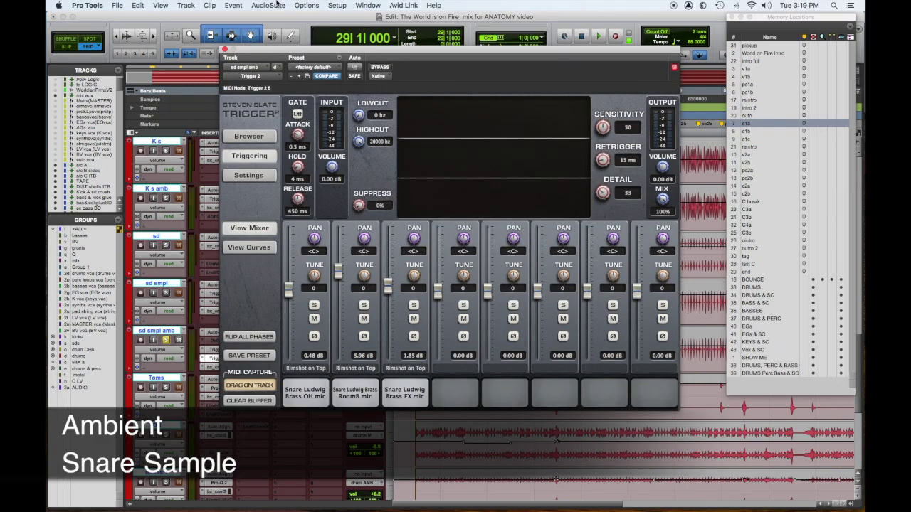
left_click(224, 51)
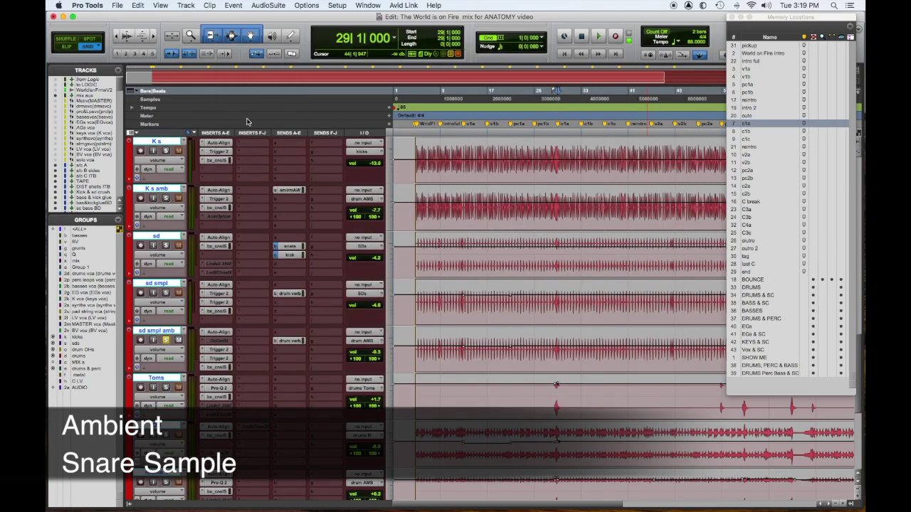
key("space")
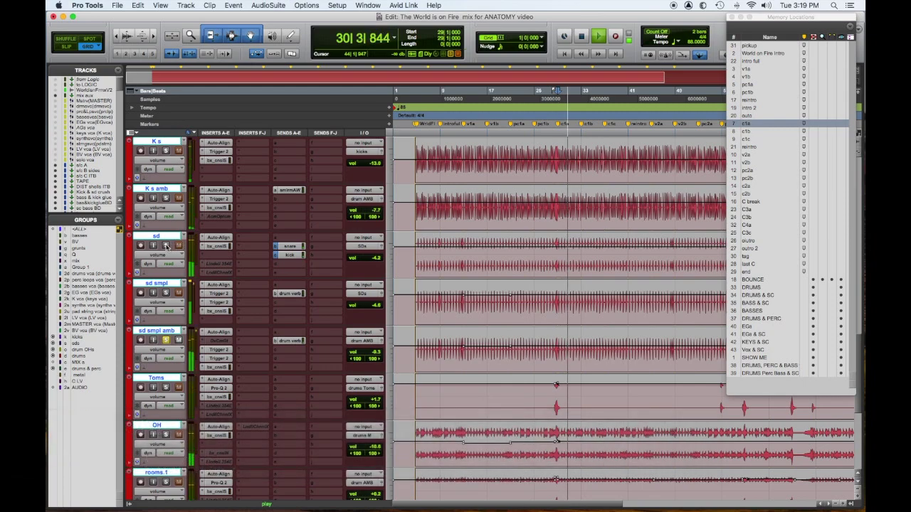
key("space")
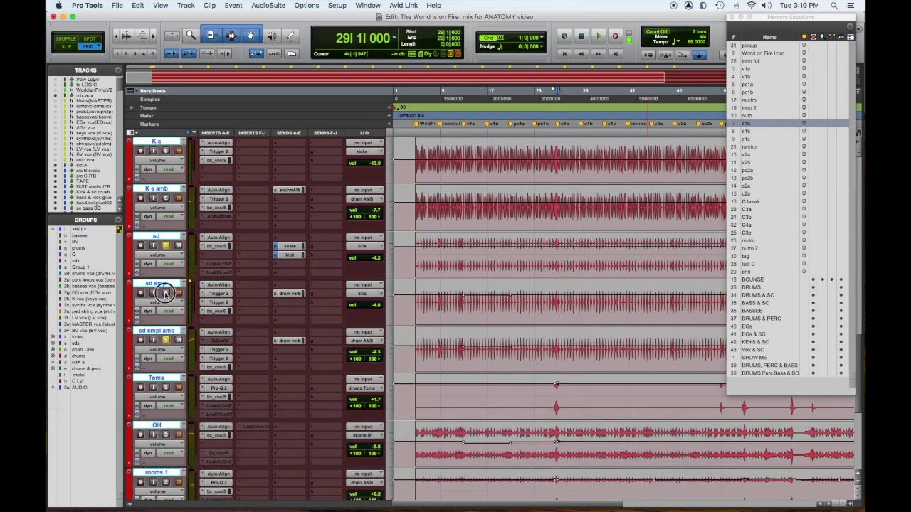
key("space")
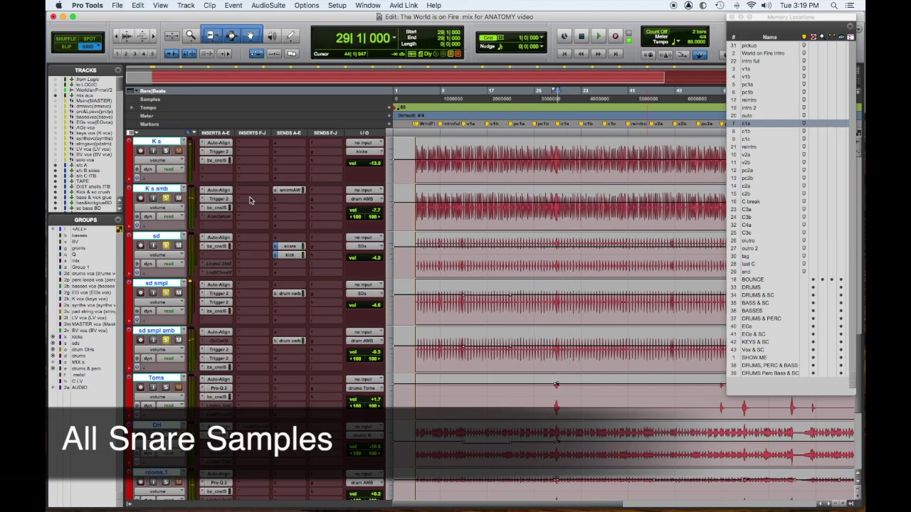
key("space")
scroll(249, 200, "up", 2)
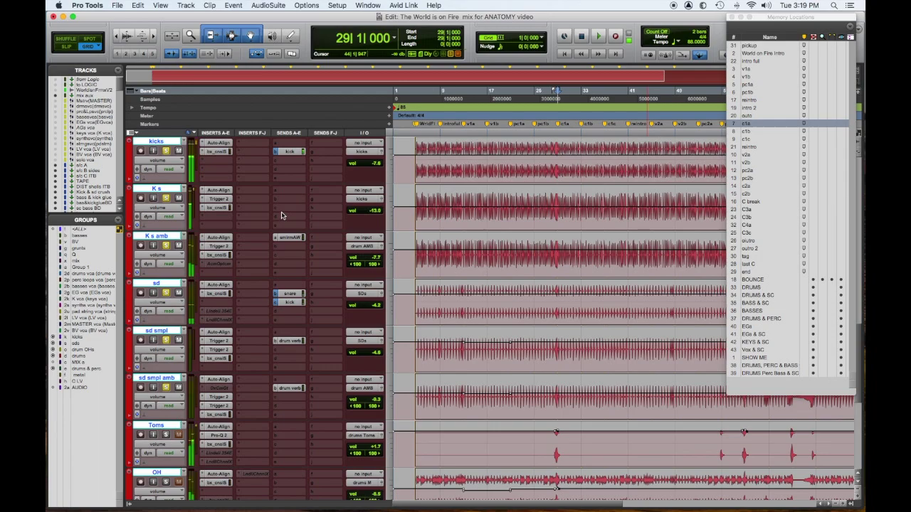
key("space")
scroll(282, 216, "down", 3)
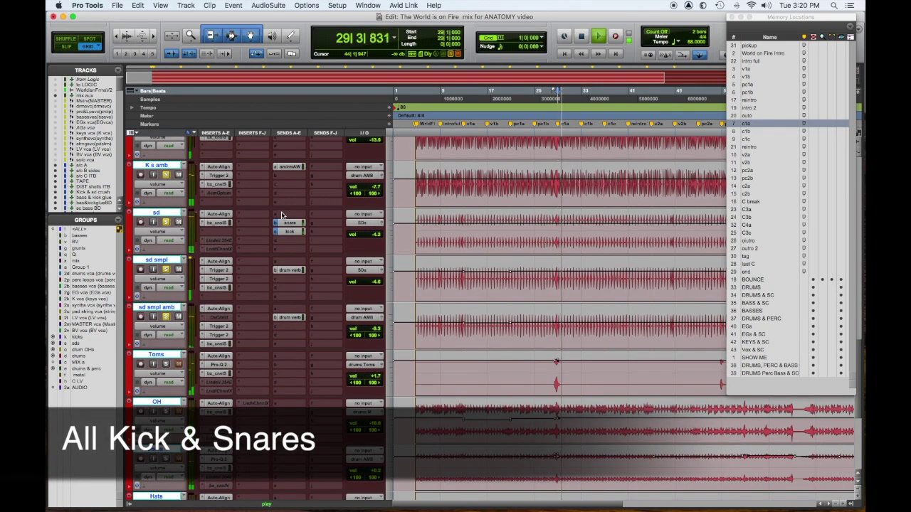
scroll(282, 216, "down", 5)
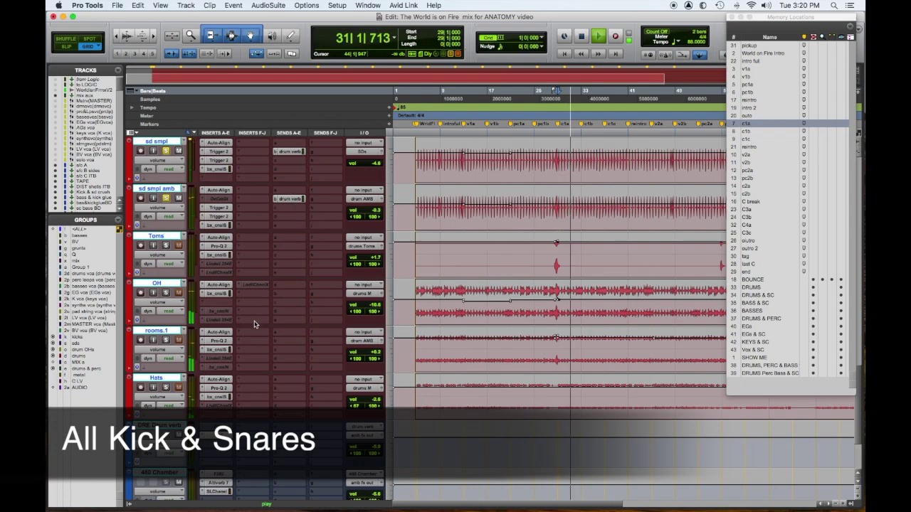
key("space")
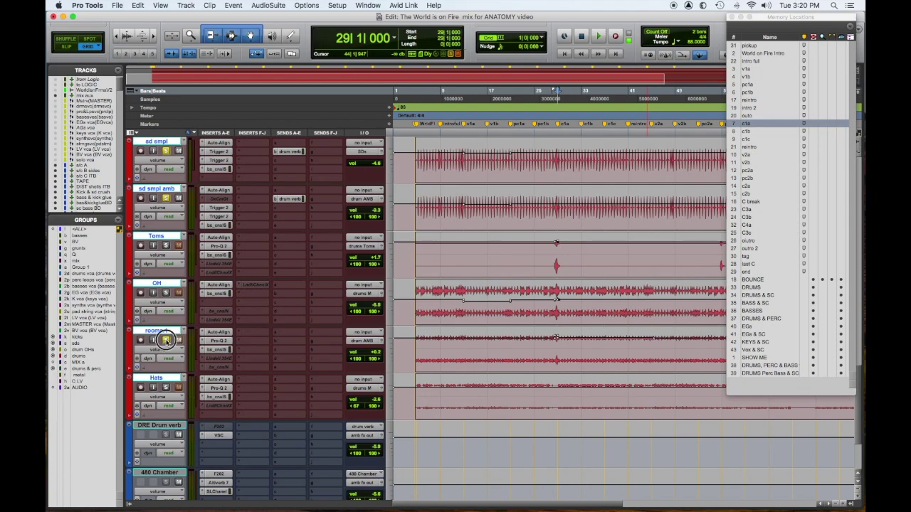
key("space")
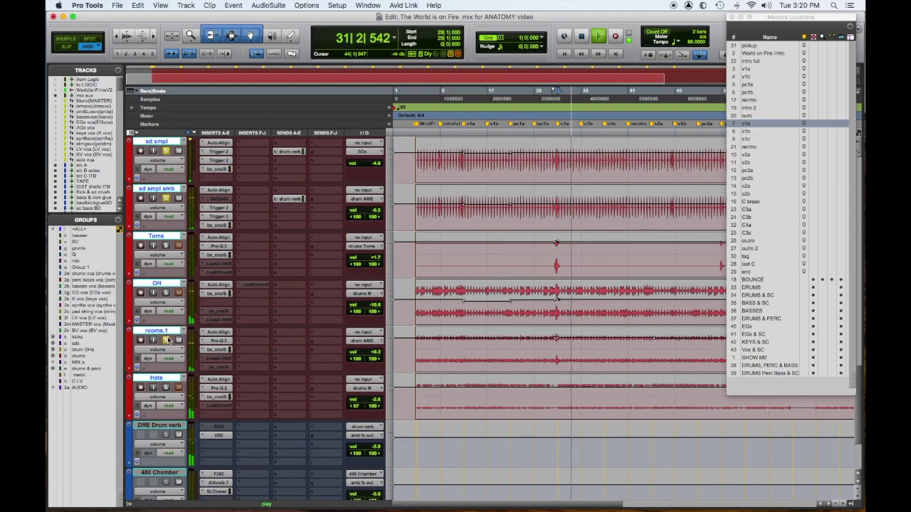
key("space")
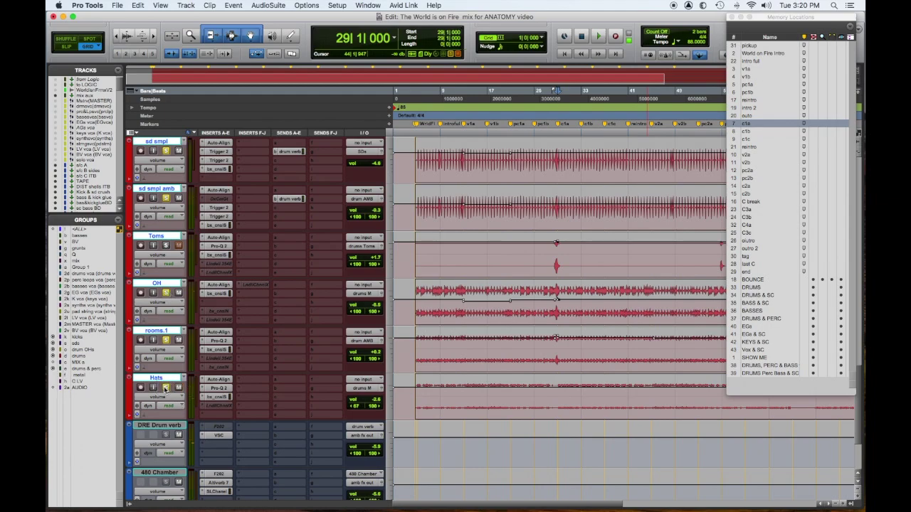
key("space")
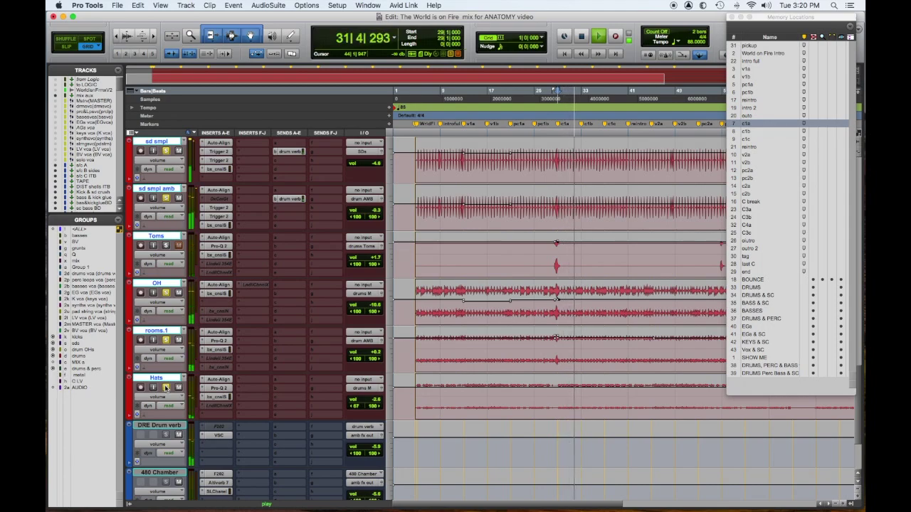
key("space")
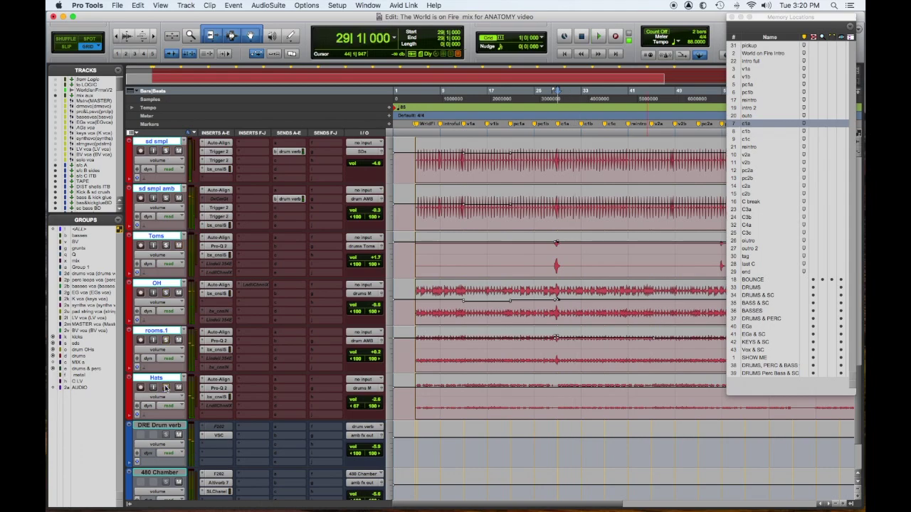
key("space")
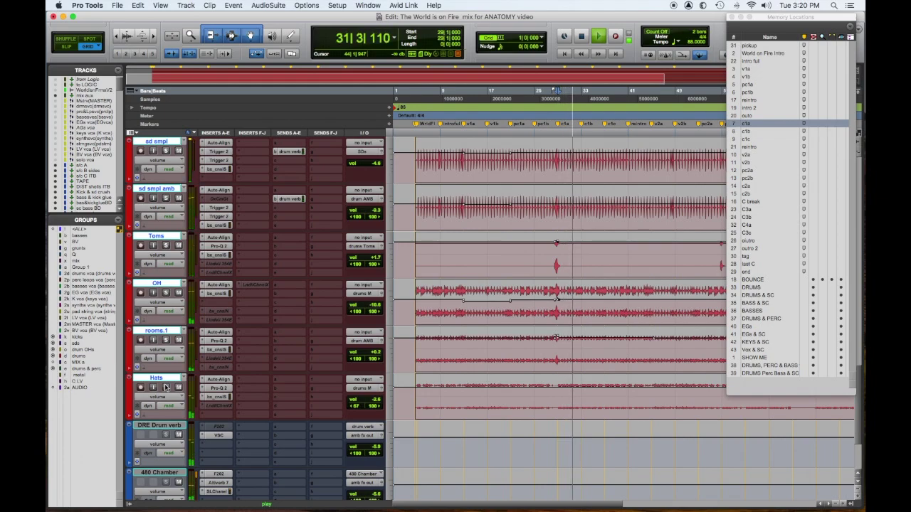
Step: Stop playback, returning to bar 29
key("space")
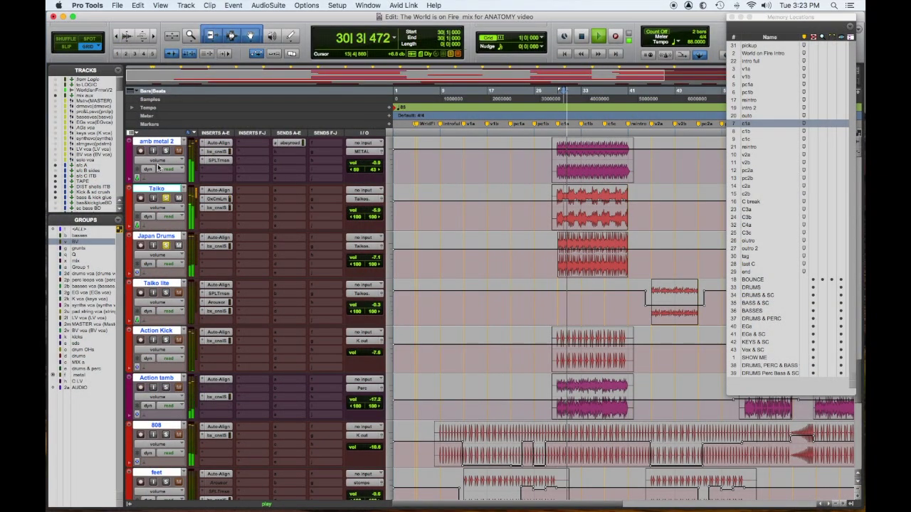
Step: Stop playback at bar 30 and scroll up to the metal tracks above Taiko
scroll(293, 261, "down", 3)
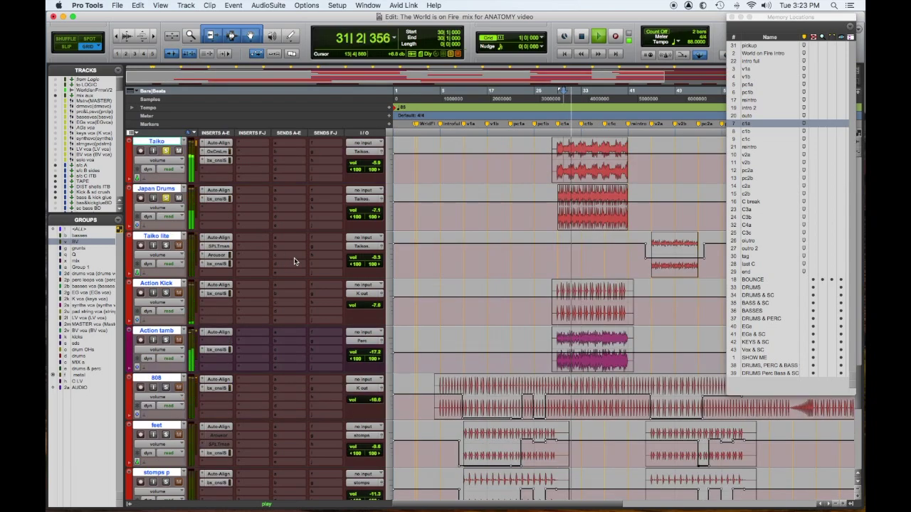
scroll(294, 262, "up", 4)
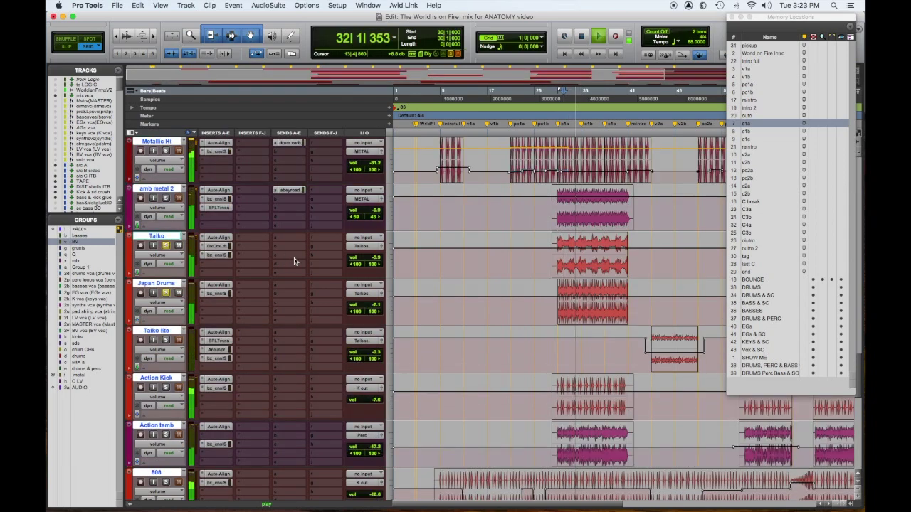
key("space")
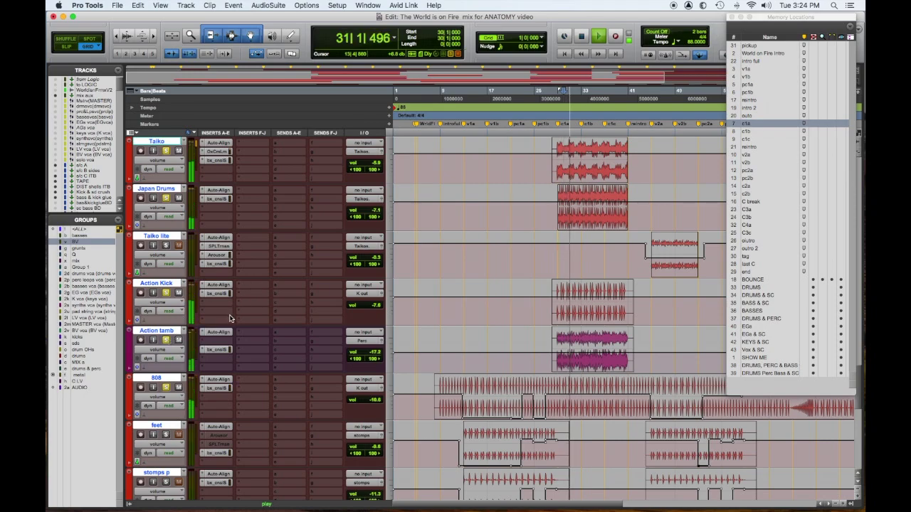
scroll(230, 318, "up", 5)
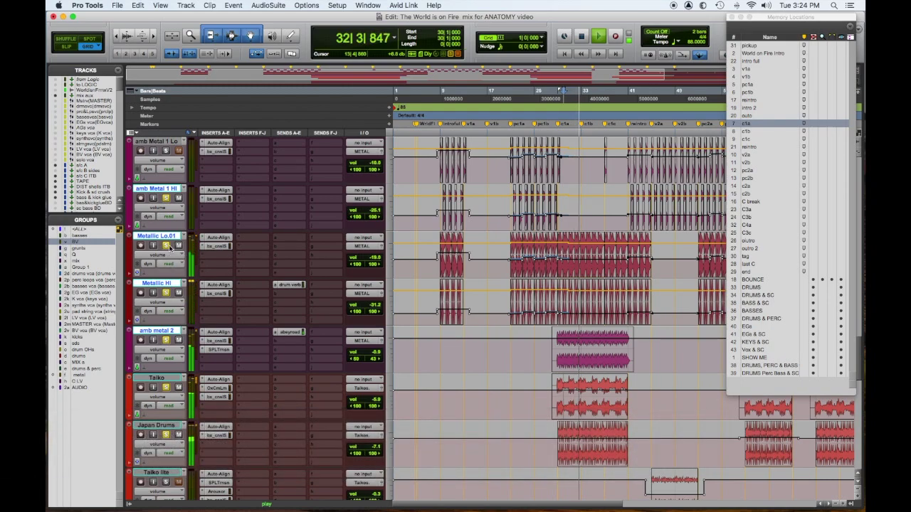
key("space")
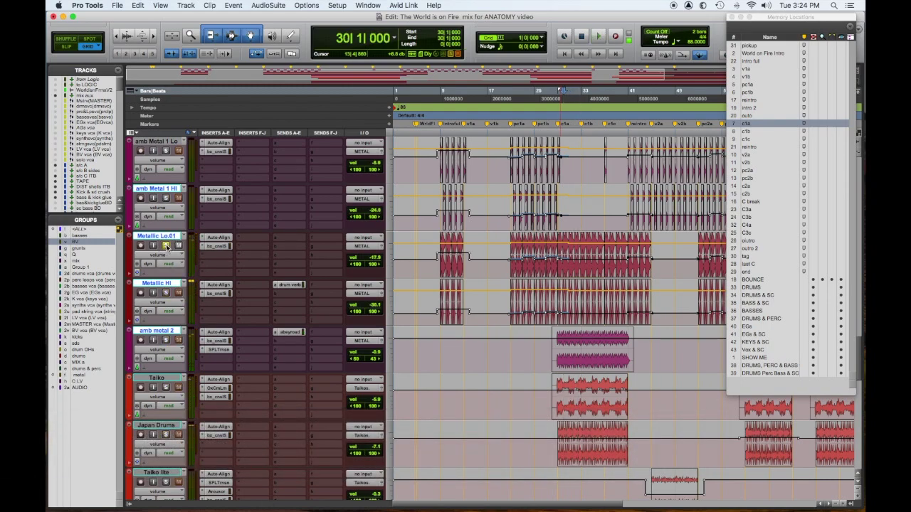
key("space")
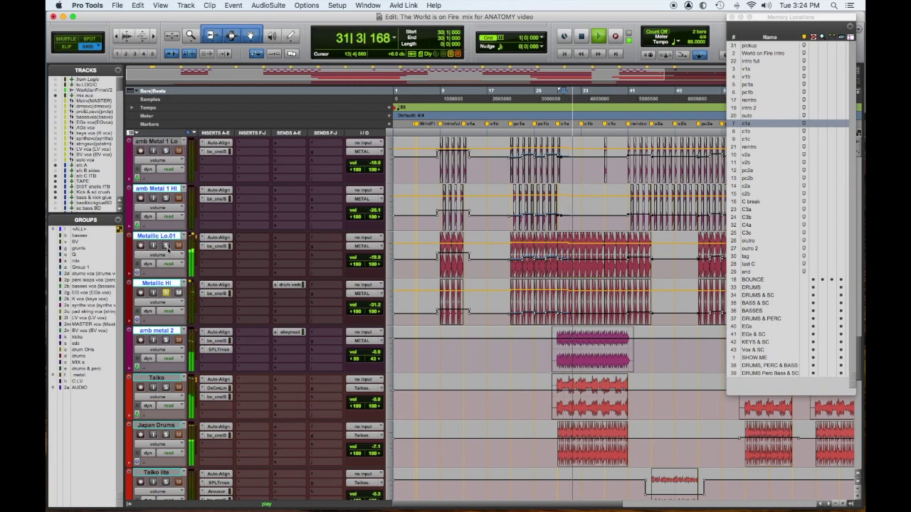
key("space")
key("space")
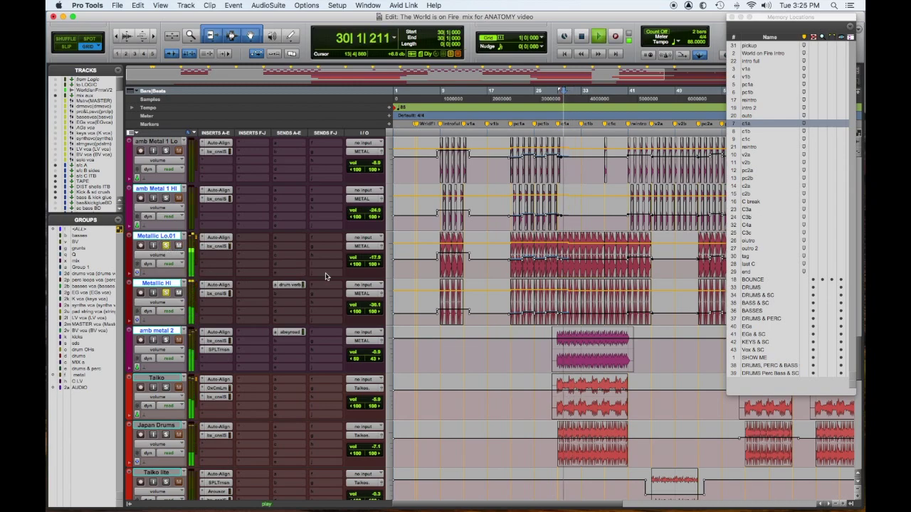
scroll(327, 289, "down", 2)
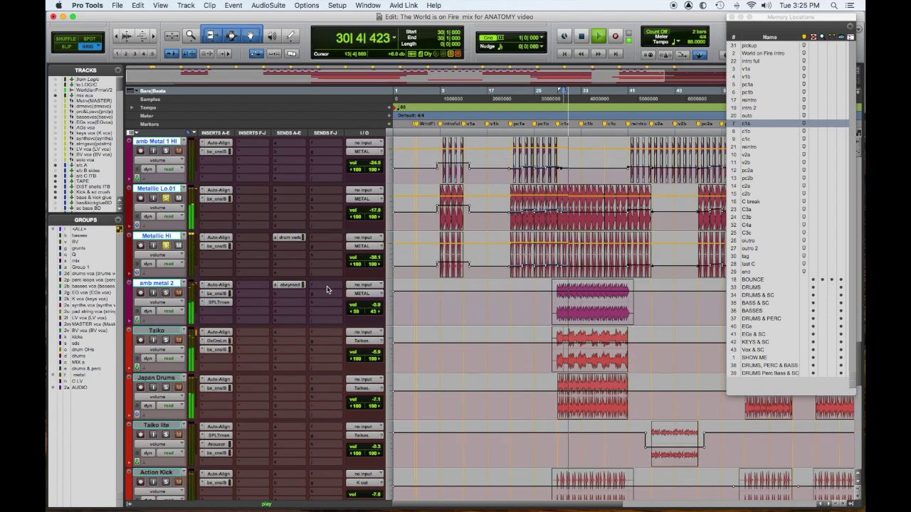
scroll(328, 289, "down", 4)
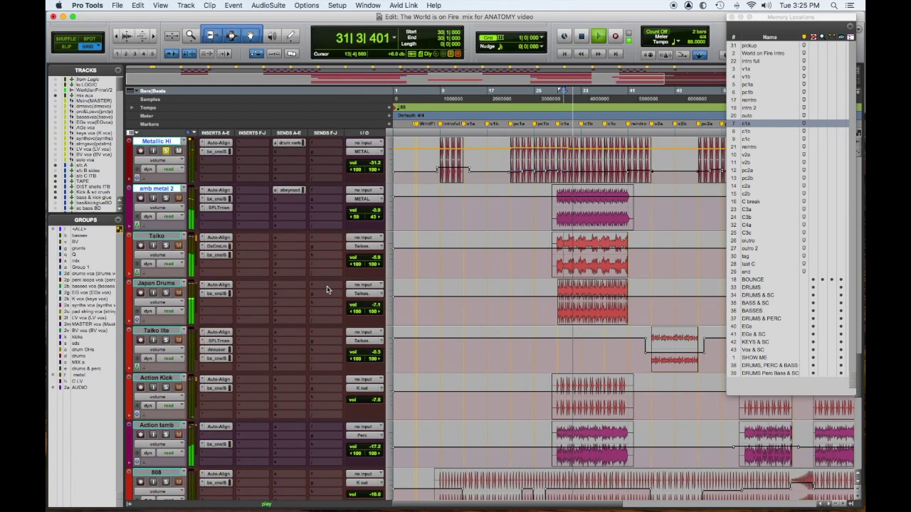
scroll(327, 289, "down", 2)
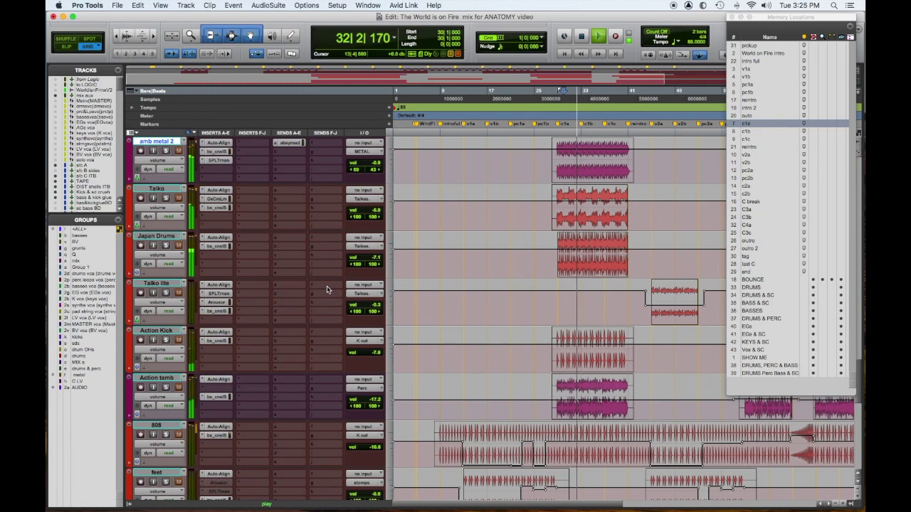
Step: Stop playback at bar 30 and select only the Metallic Lo.01 track
key("space")
scroll(327, 290, "up", 6)
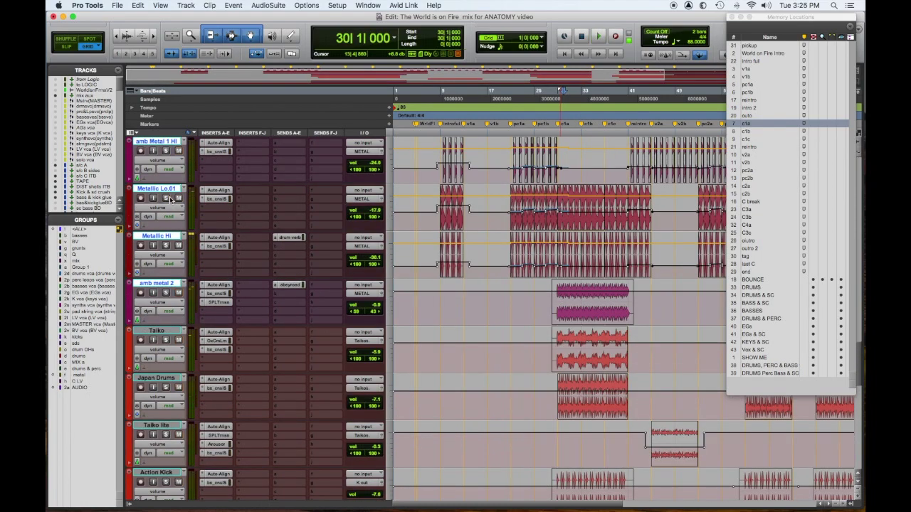
left_click(169, 192)
Step: Select boomer lite through cocked gun c, play the percussion, and mute the Rhythmic group
scroll(238, 260, "down", 15)
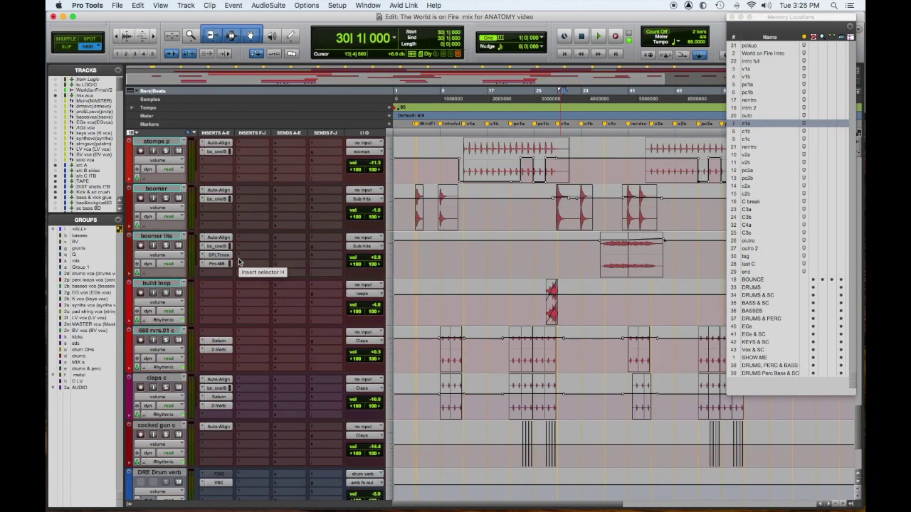
scroll(239, 261, "down", 2)
left_click(169, 332, "shift")
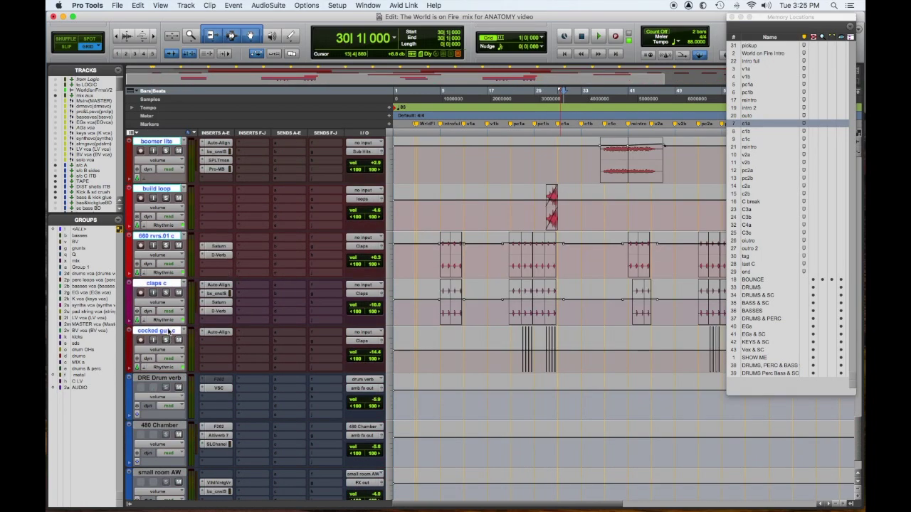
key("space")
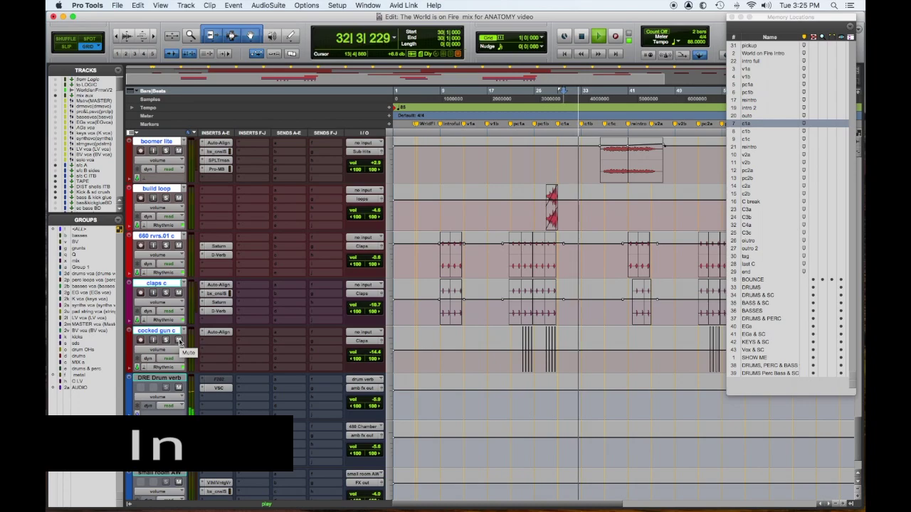
left_click(180, 342)
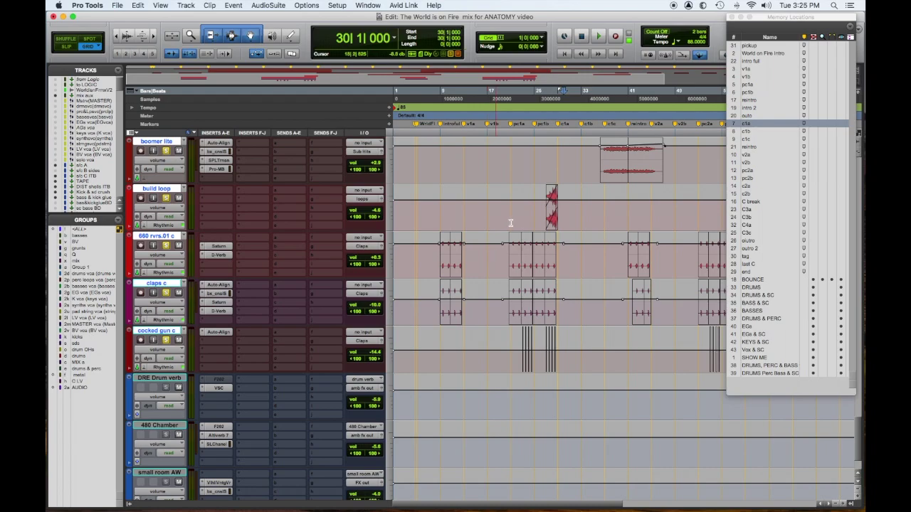
Step: Play the drum and percussion tracks from bar 20, then stop
key("space")
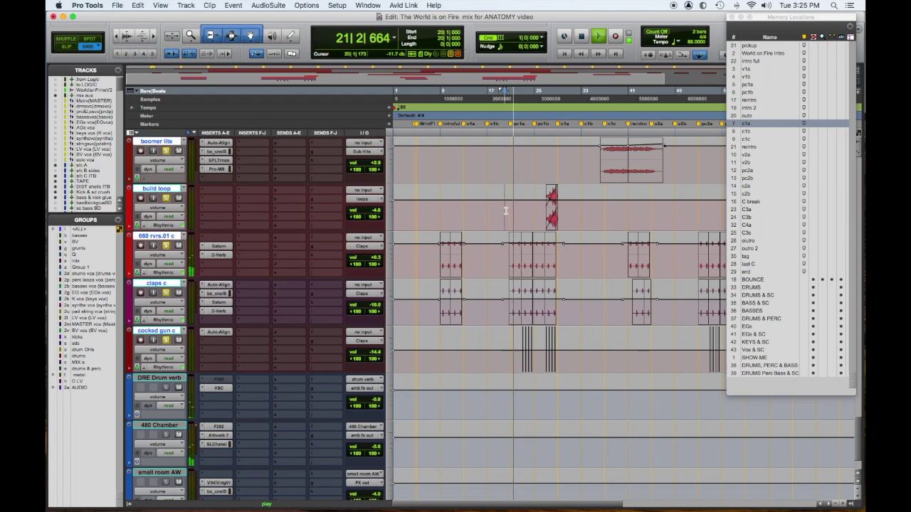
scroll(492, 284, "up", 2)
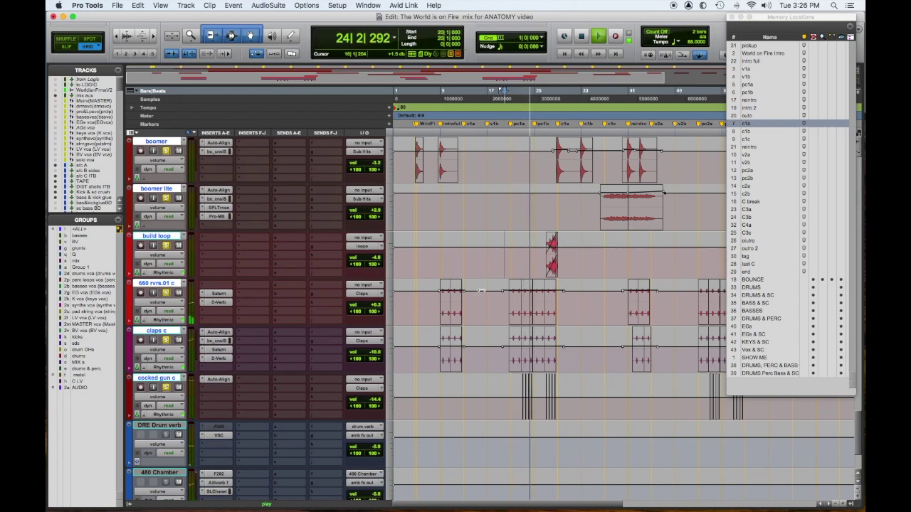
key("space")
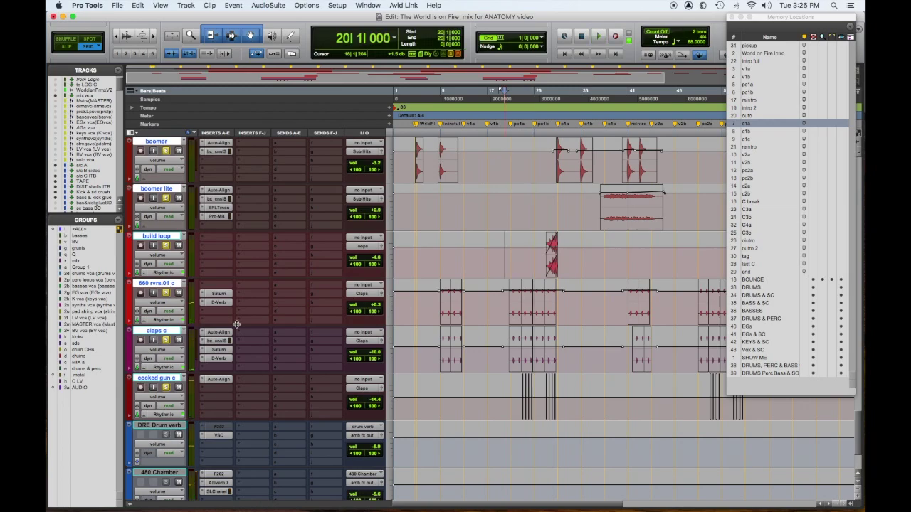
Step: Unsolo the 660 rvrs.01 c track and replay from bar 21
left_click(166, 292)
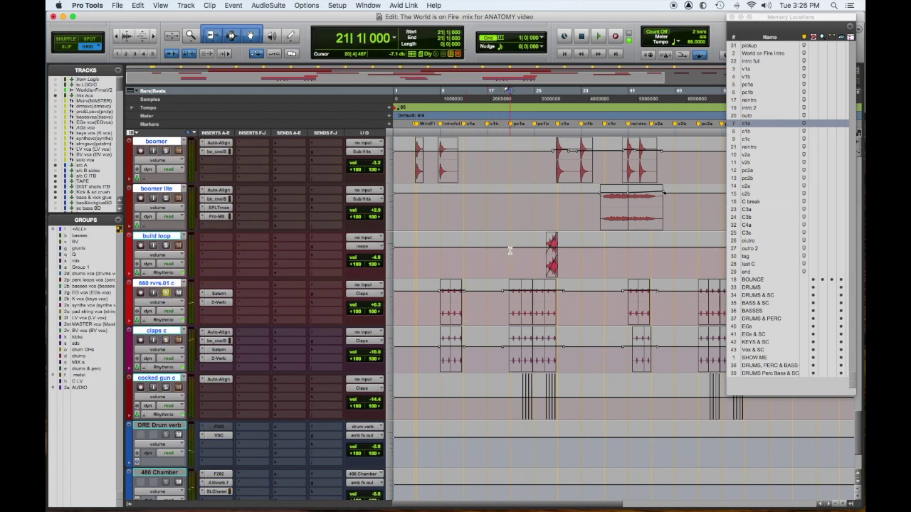
key("space")
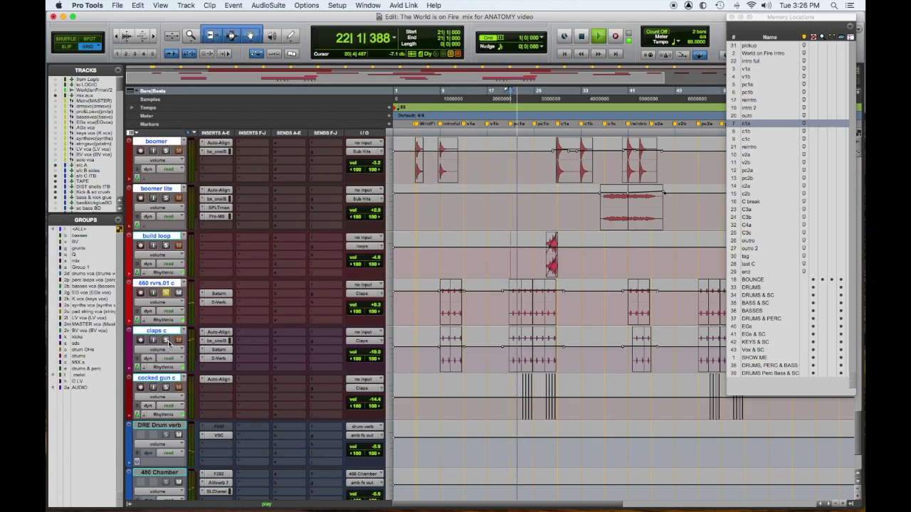
key("space")
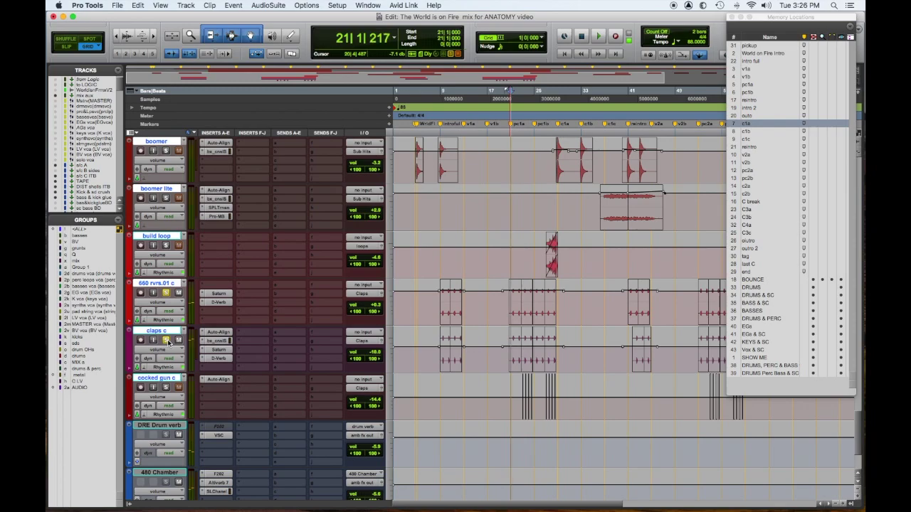
key("space")
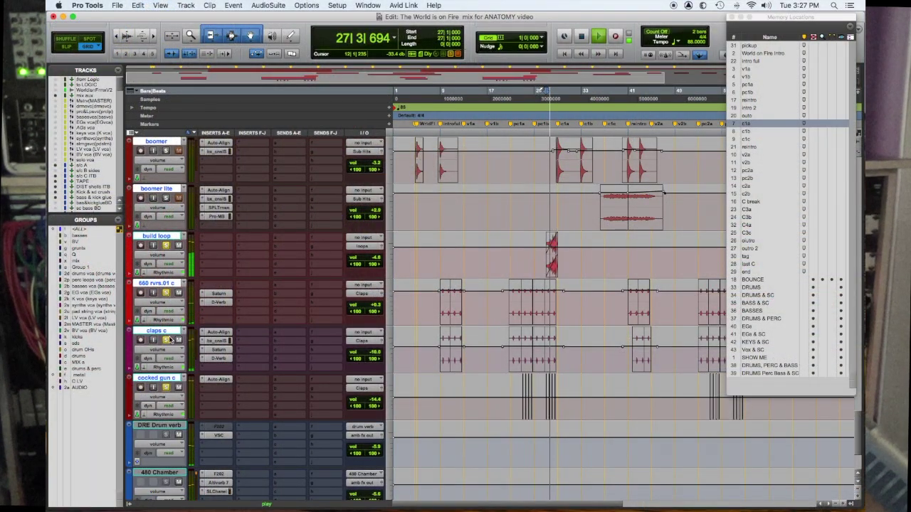
Step: Restart playback from bar 29 and solo the cocked gun c track
left_click(169, 388)
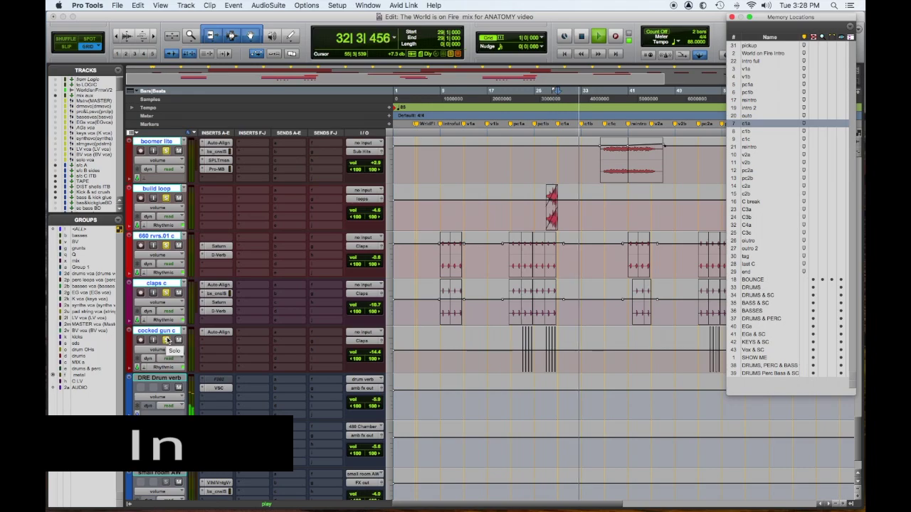
key("space")
left_click(168, 340)
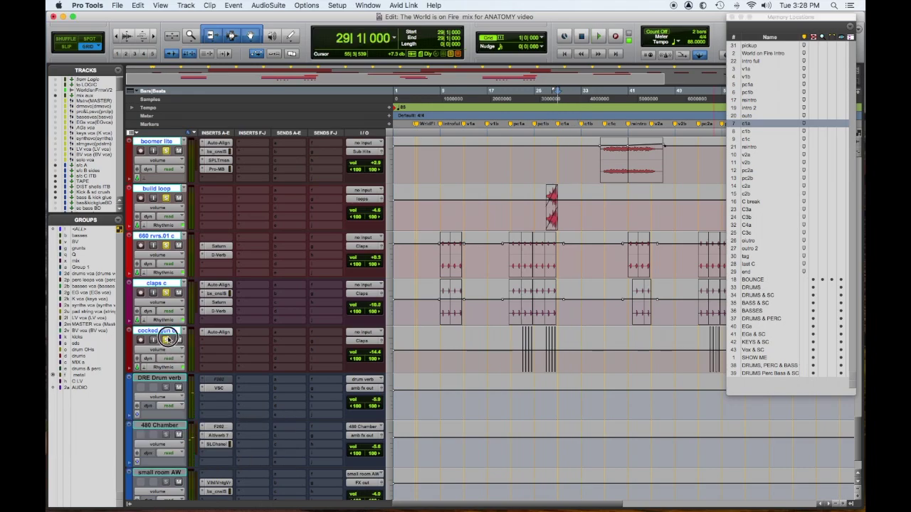
key("space")
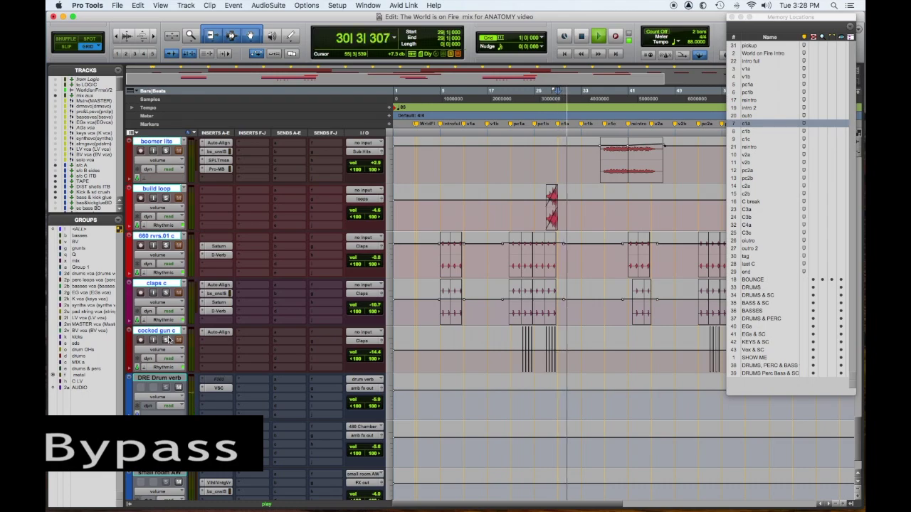
left_click(168, 340)
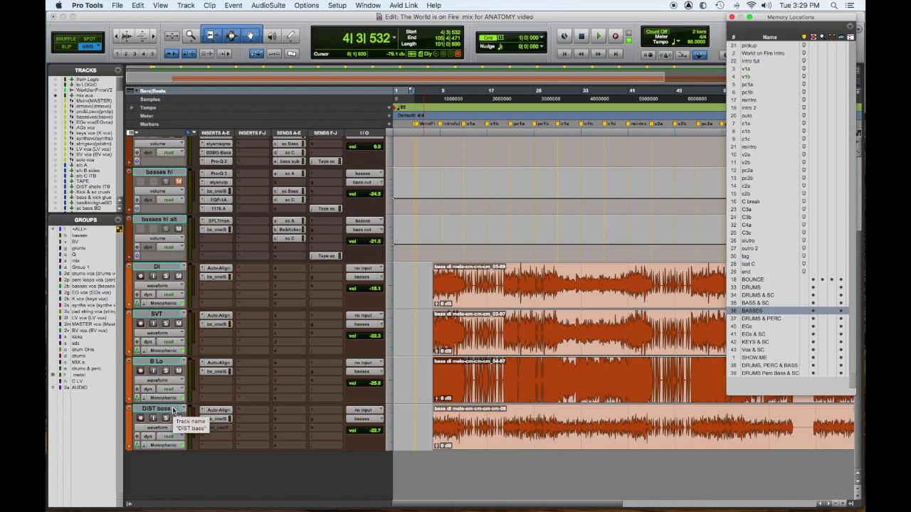
Step: Show the bass tracks and open the elysia museq with the 'TG bass buss EQ' preset on basses
scroll(235, 356, "up", 4)
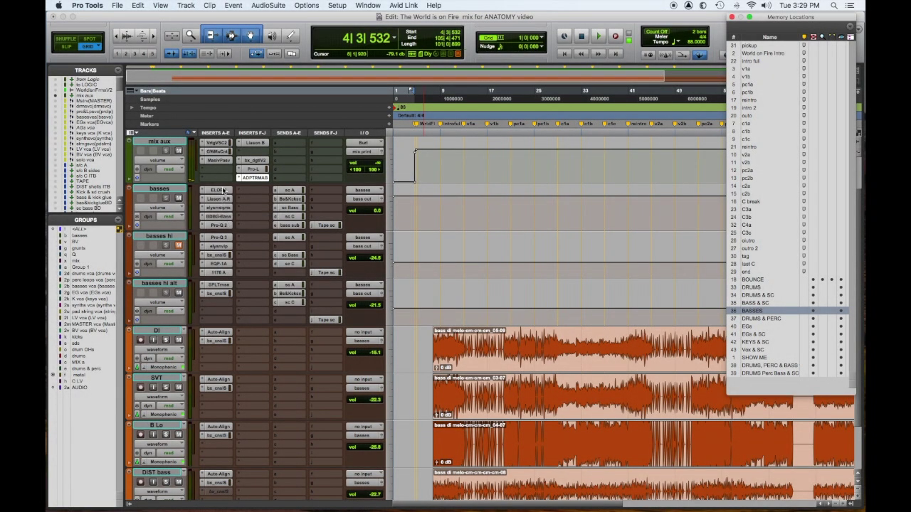
left_click(230, 208)
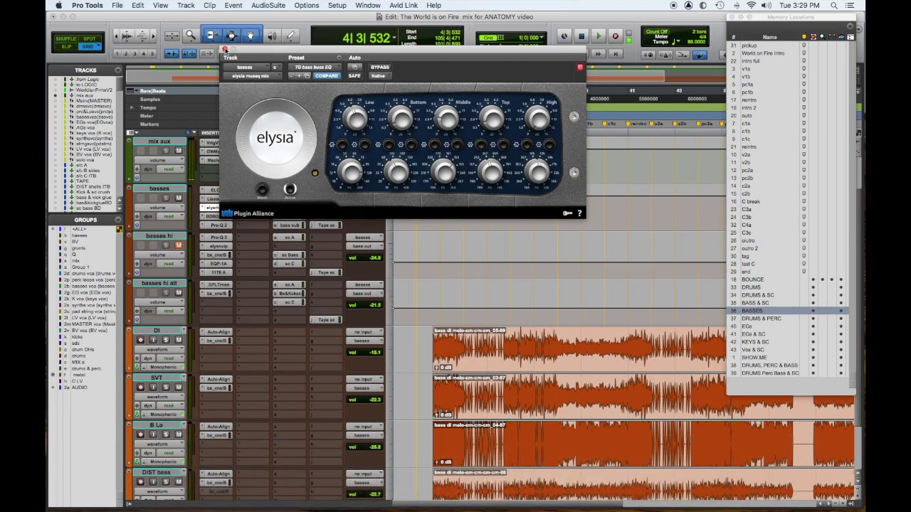
Step: Close museq and review the Billy Decker Bass and Pro-Q2 plugins on basses
left_click(225, 50)
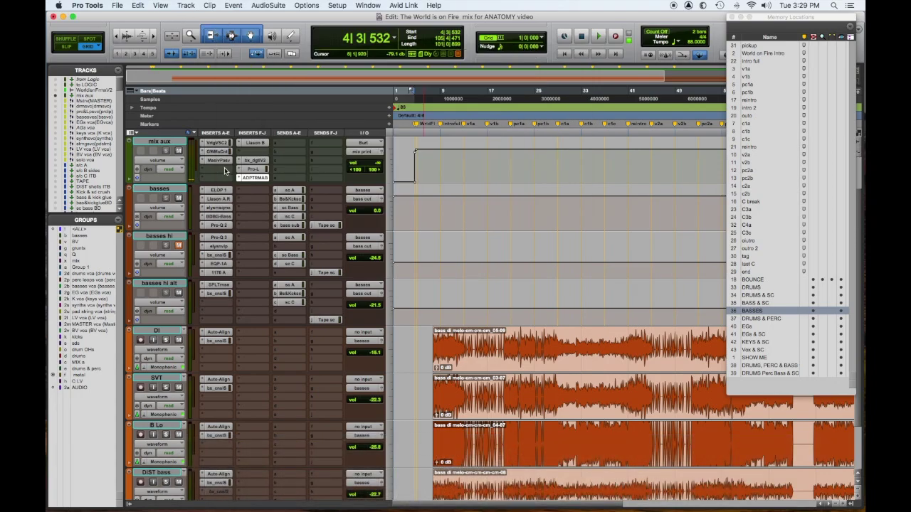
left_click(228, 216)
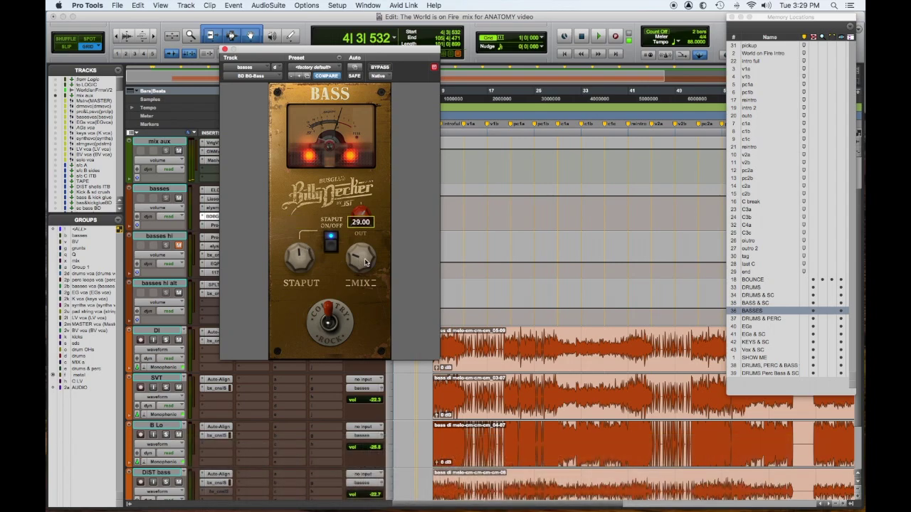
left_click(225, 50)
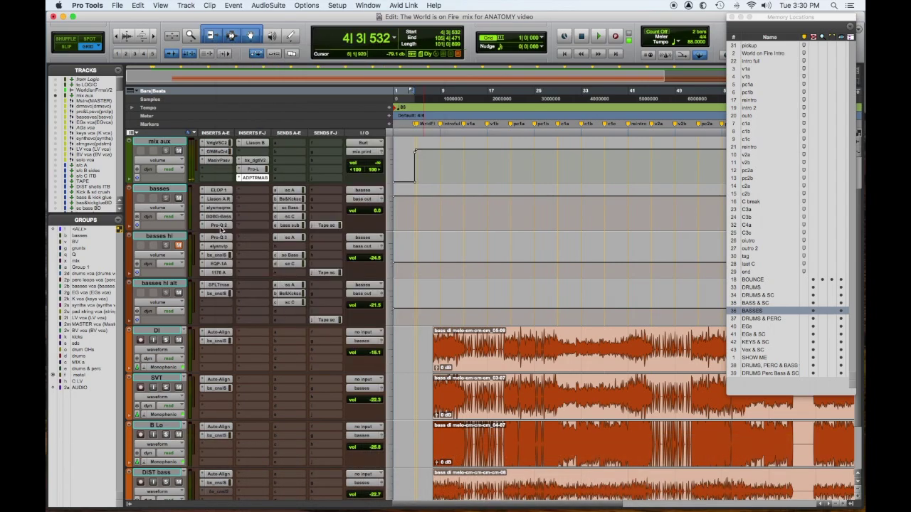
left_click(212, 224)
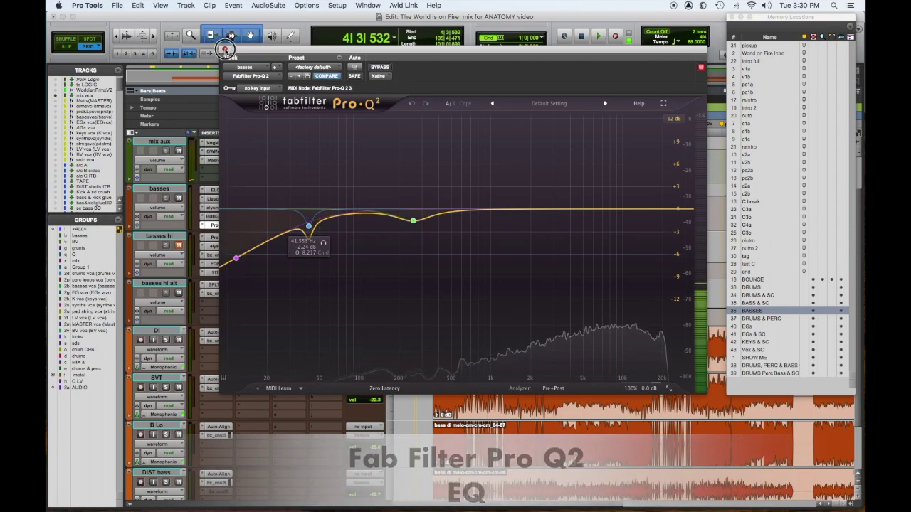
left_click(225, 50)
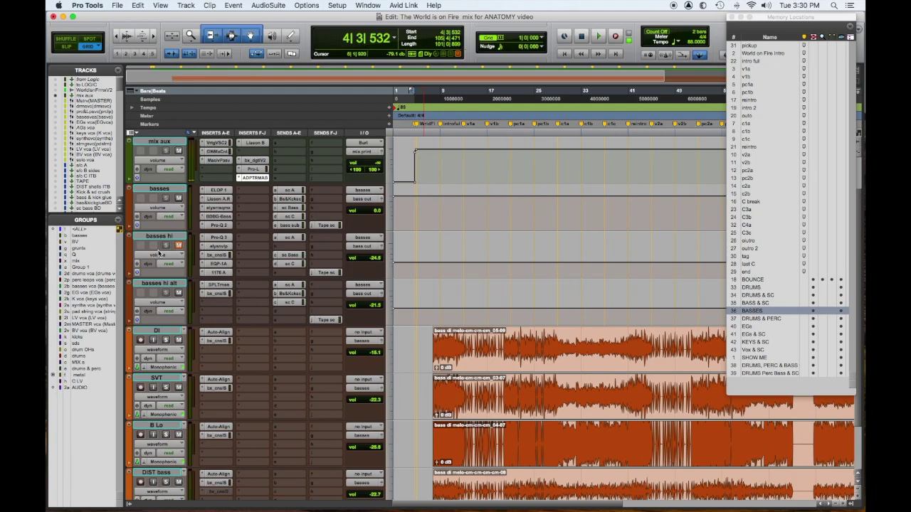
Step: Review the basses hi inserts Pro-Q 3, Nvelope, EQP-1A and 1176, then close them
left_click(222, 237)
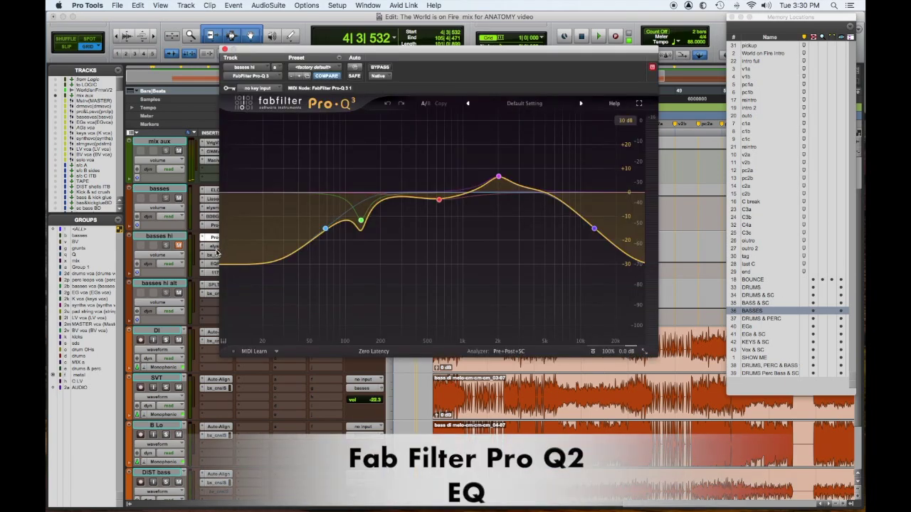
left_click(215, 246)
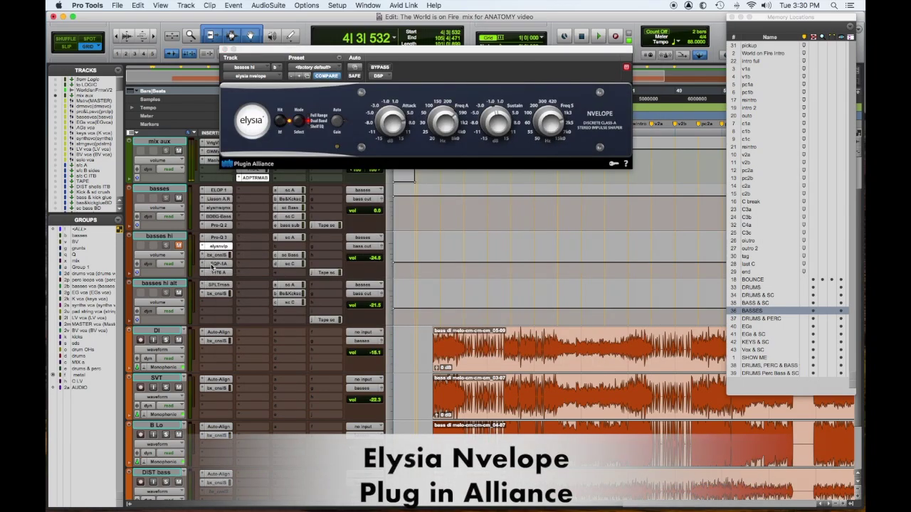
left_click(214, 265)
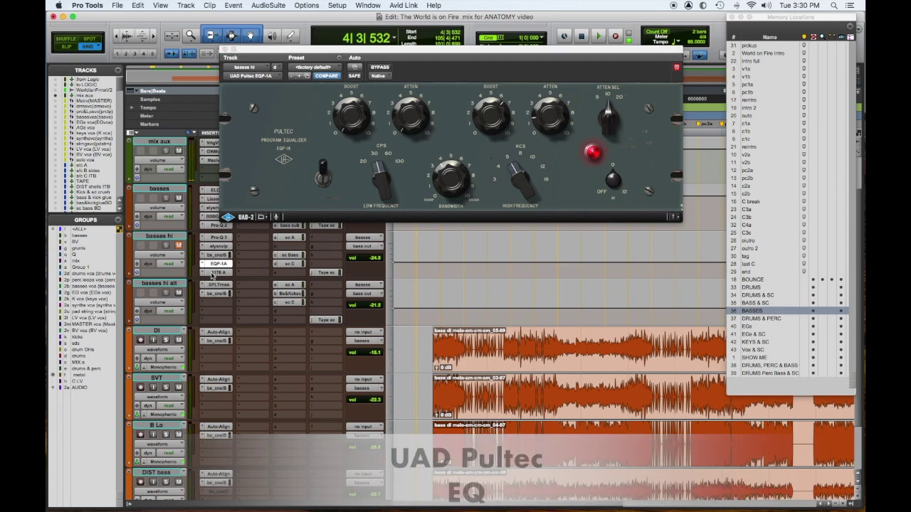
left_click(214, 274)
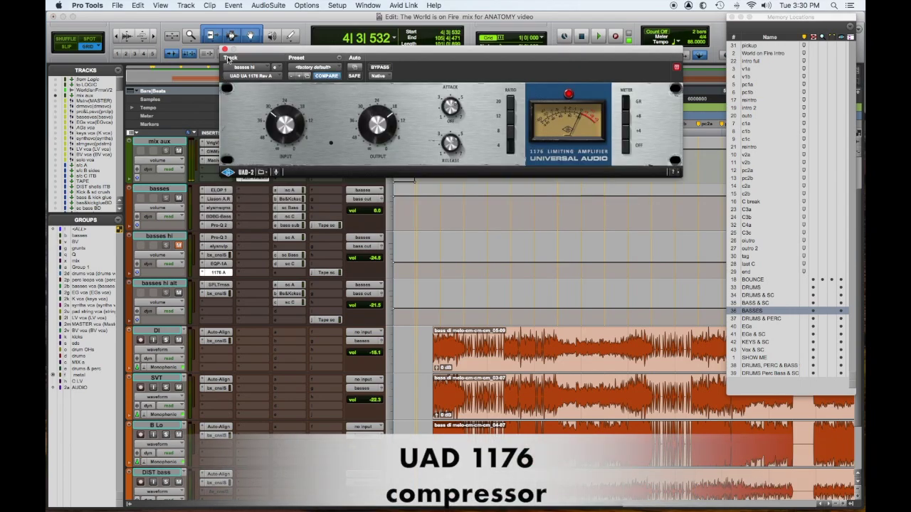
left_click(225, 49)
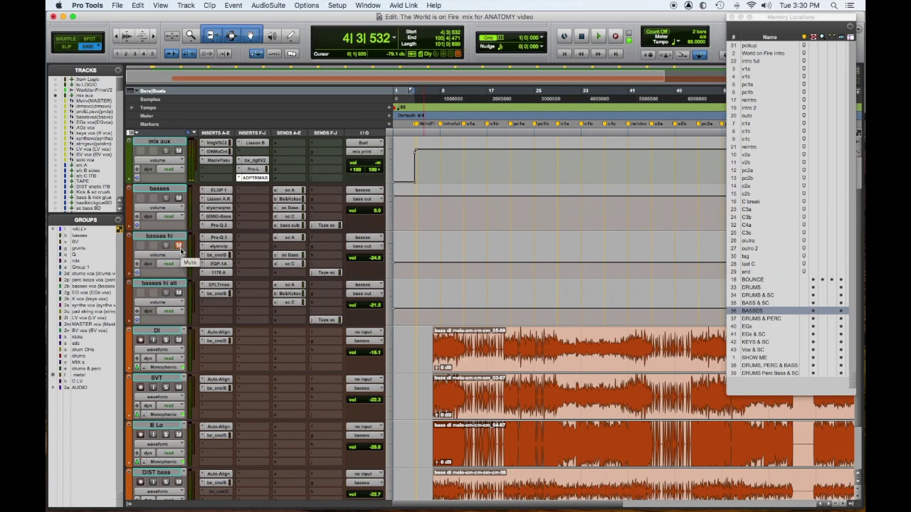
Step: Recall memory location 7 (c1c) at bar 29, play, and solo the SVT and DI bass tracks
key("KP_Decimal")
key("KP_7")
key("KP_Decimal")
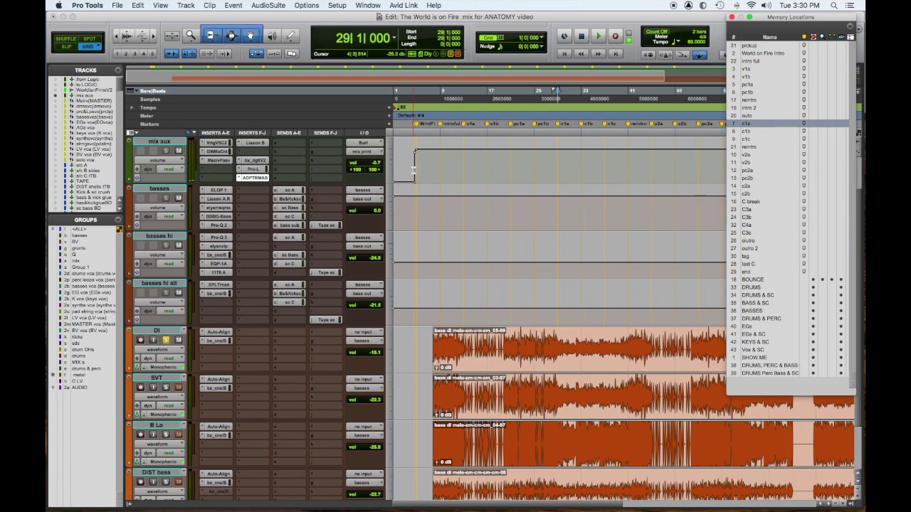
key("space")
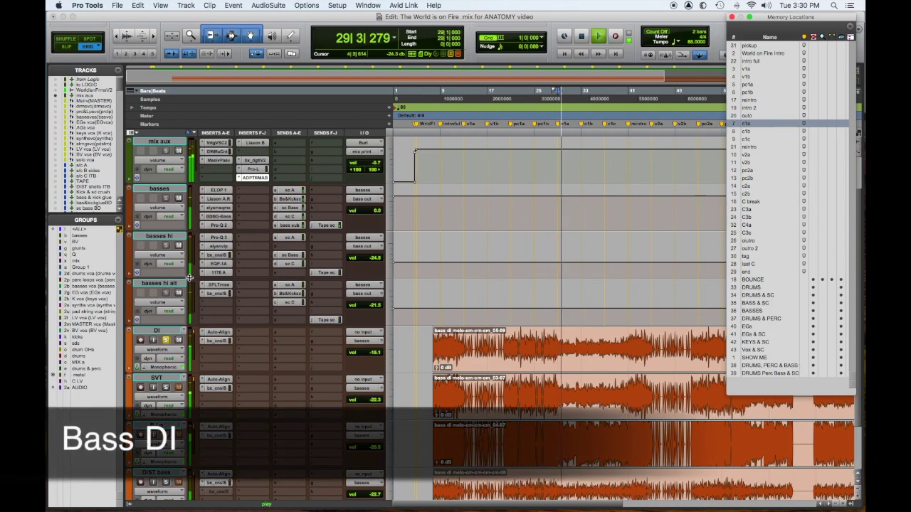
left_click(165, 389)
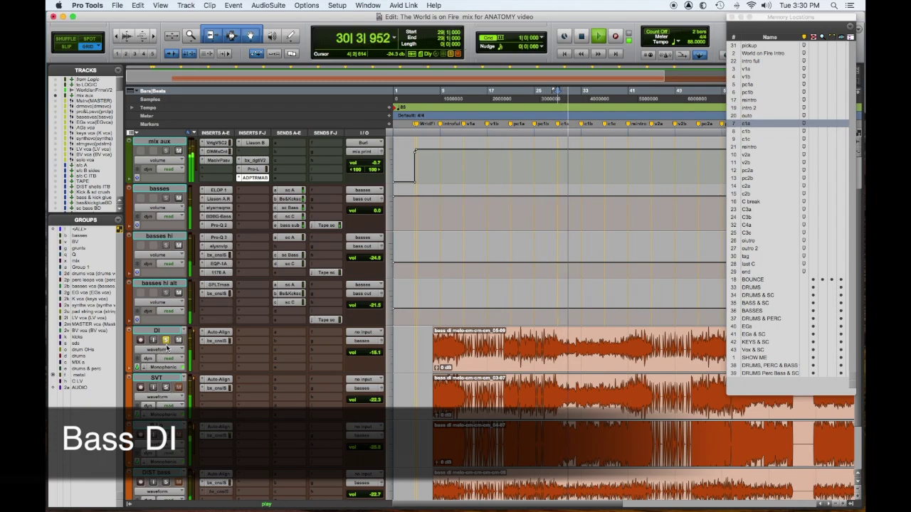
left_click(166, 341)
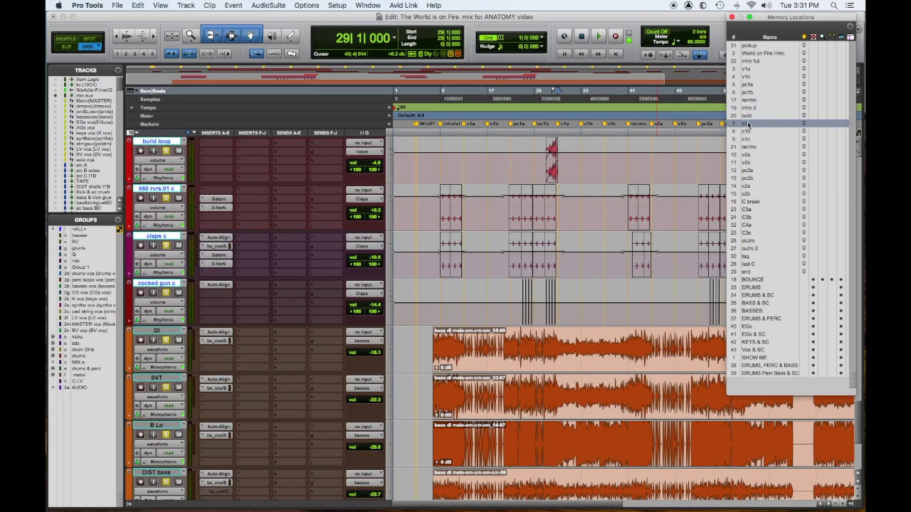
key("space")
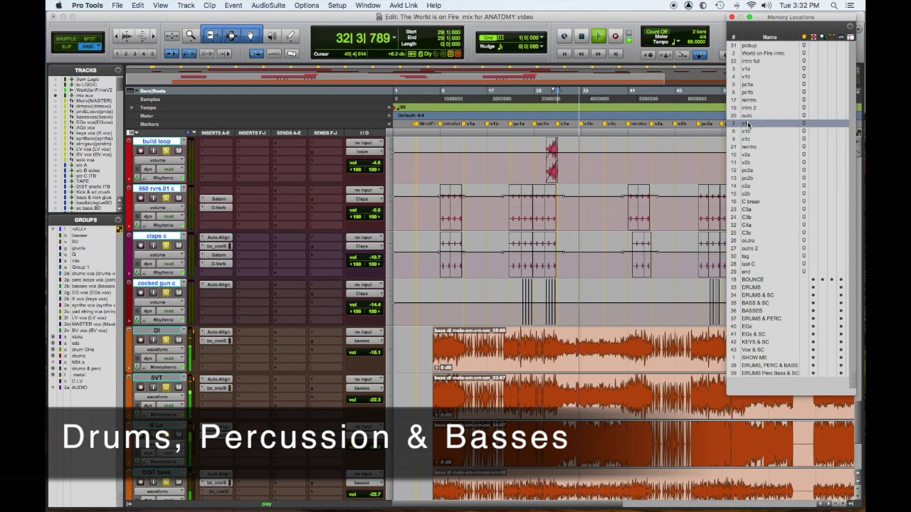
key("space")
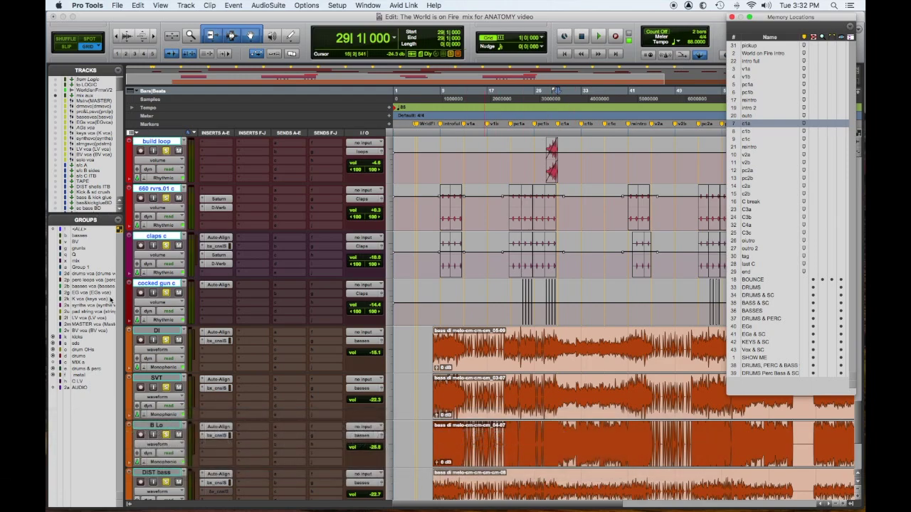
Step: Check the Auto-Align plugin on the DI track, then play from bar 29
left_click(212, 333)
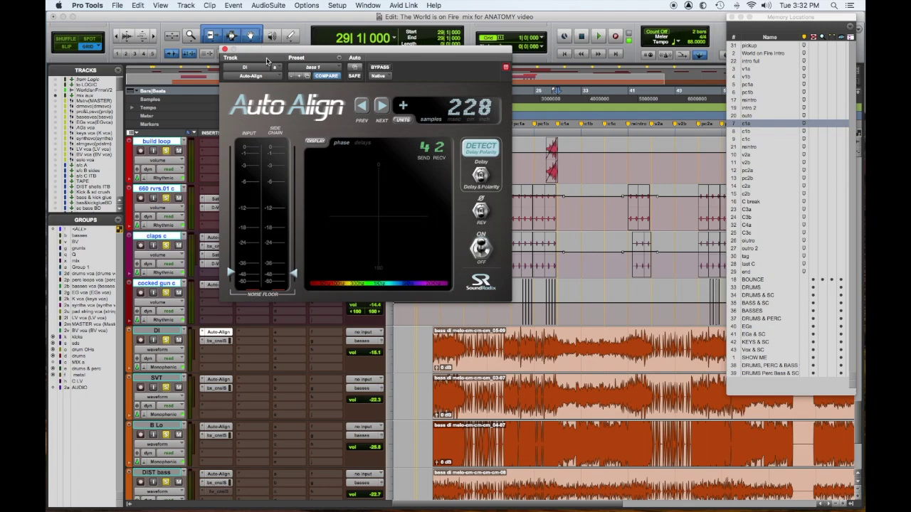
left_click(225, 50)
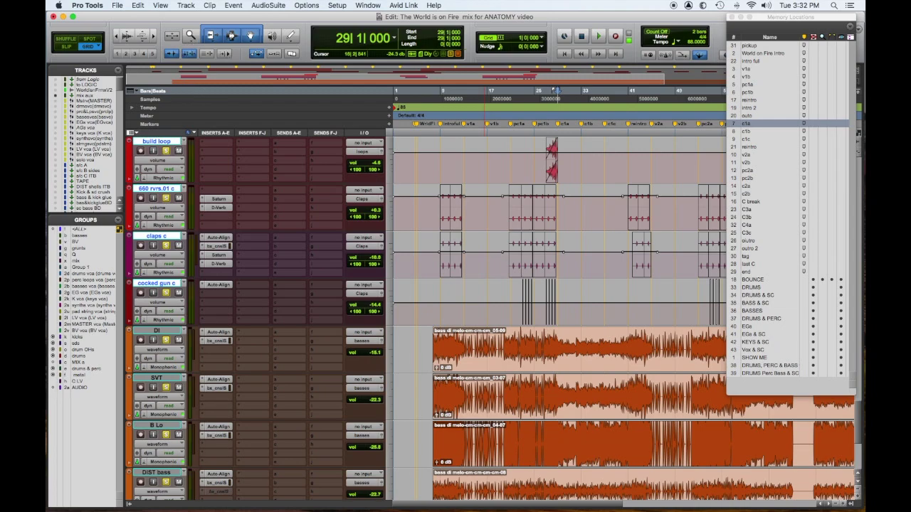
key("space")
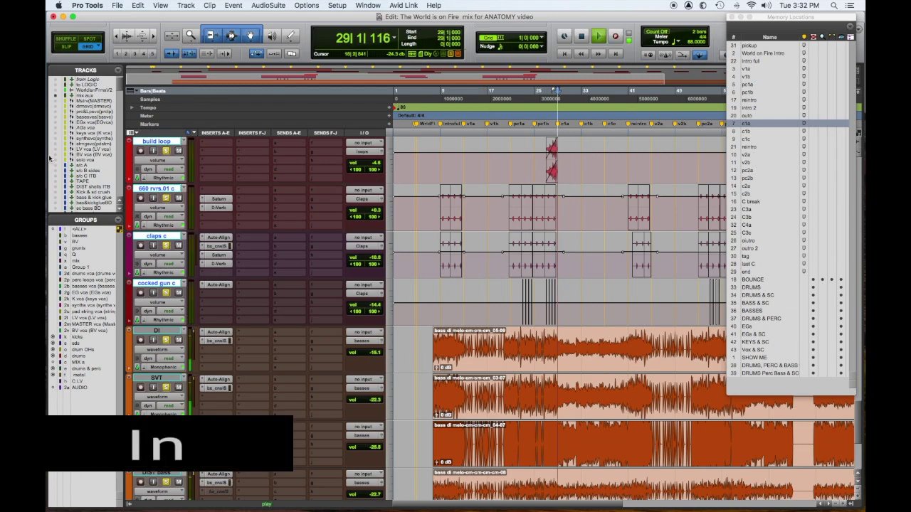
Step: Bypass the Auto-Align inserts on the DI, SVT, DIST bass and remaining tracks
left_click(218, 332, "alt+shift+super")
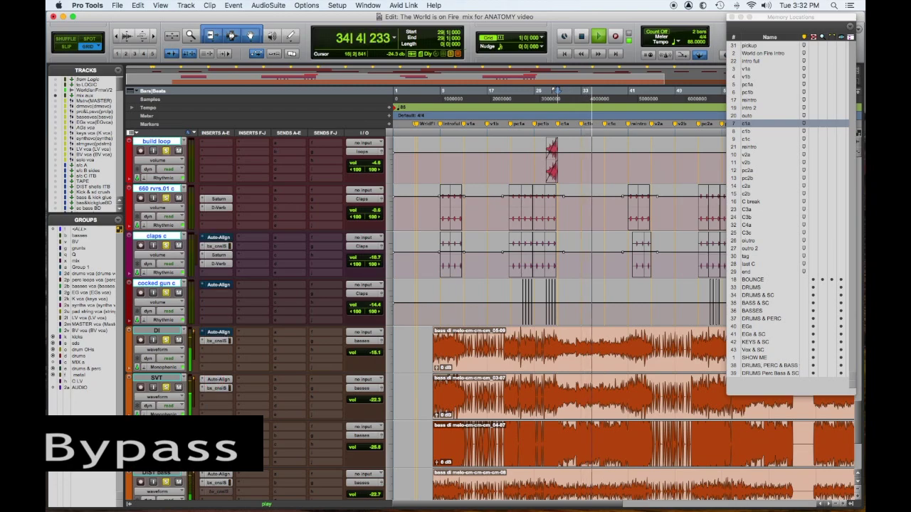
left_click(218, 379, "super")
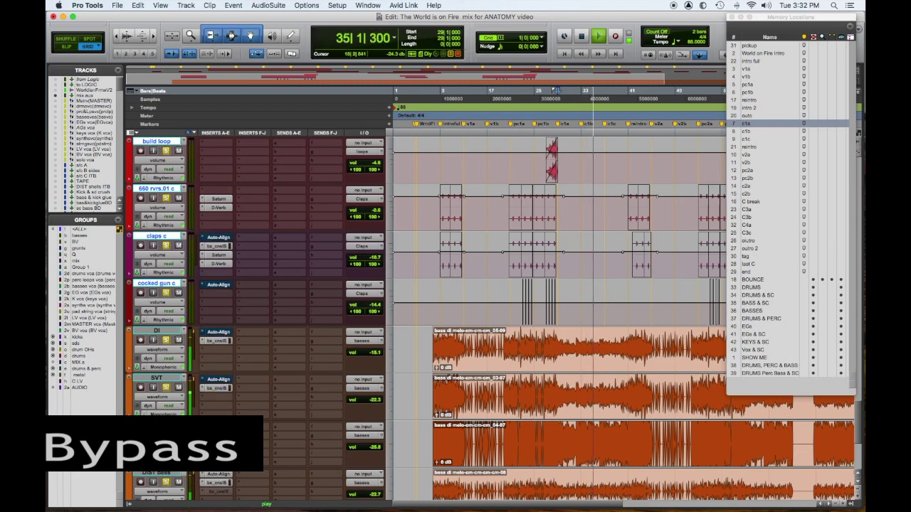
left_click(213, 475, "super")
scroll(246, 403, "up", 3)
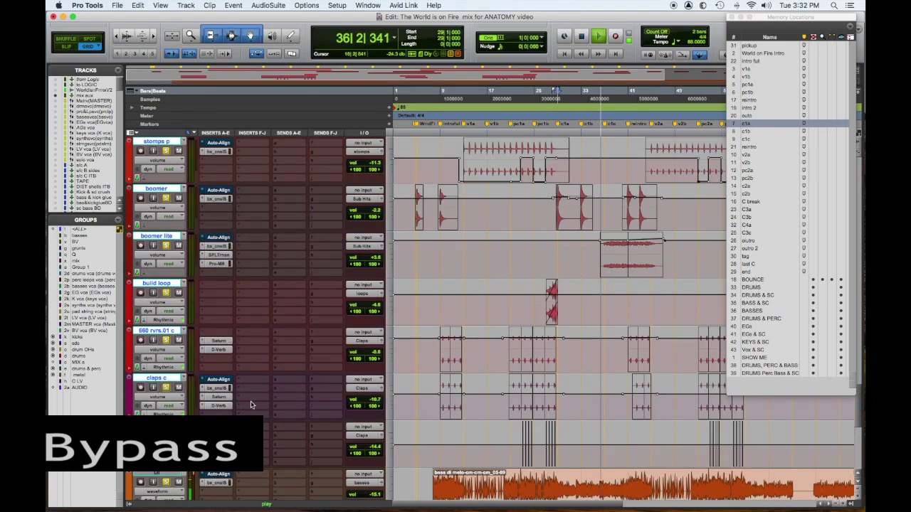
scroll(250, 407, "down", 4)
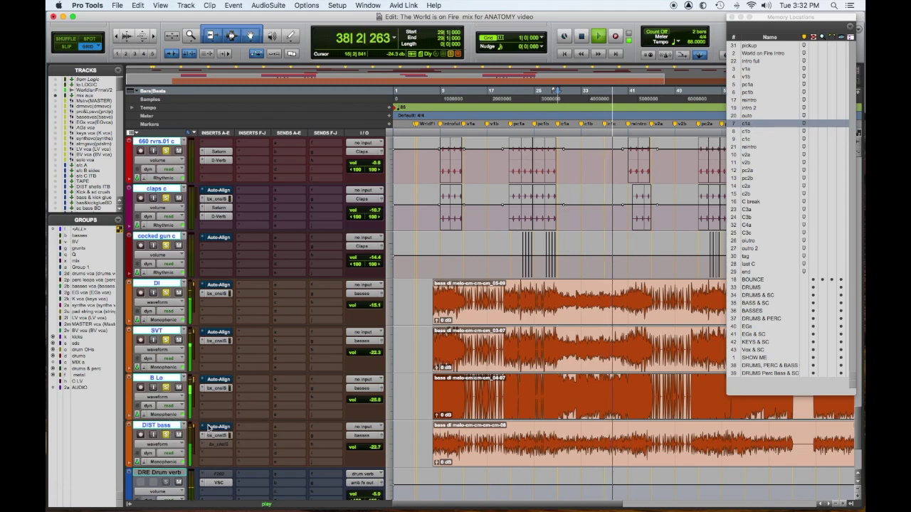
left_click(211, 427, "ctrl+alt+super")
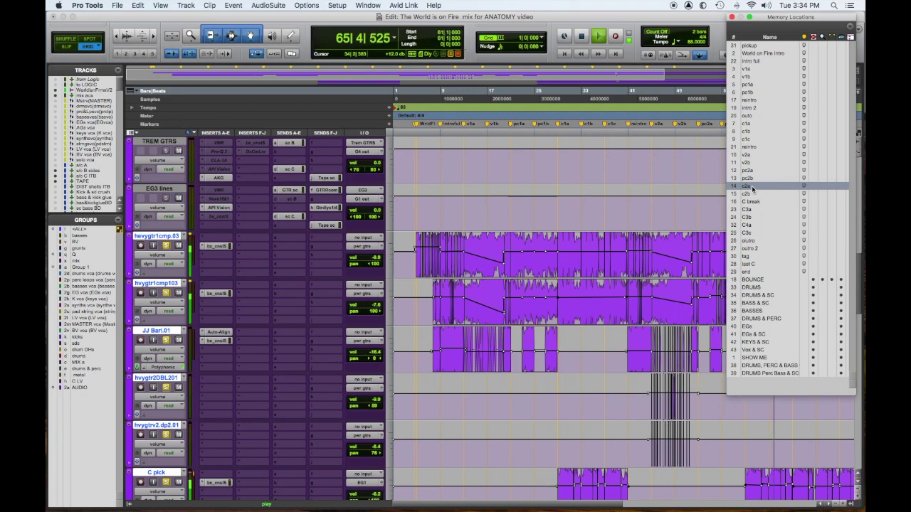
Step: Stop at bar 61 and solo the hevygtr1cmp.03 and hvygtr1cmp103 heavy guitars
key("space")
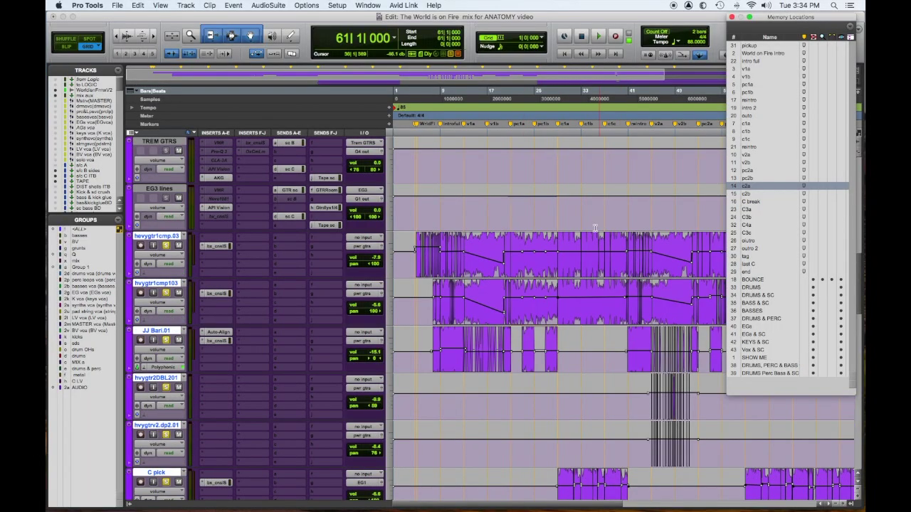
left_click(165, 246)
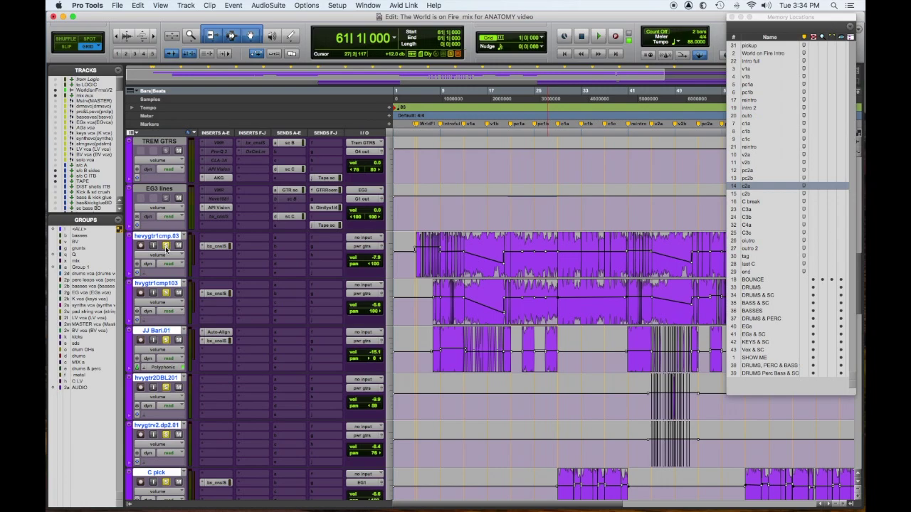
left_click(165, 246)
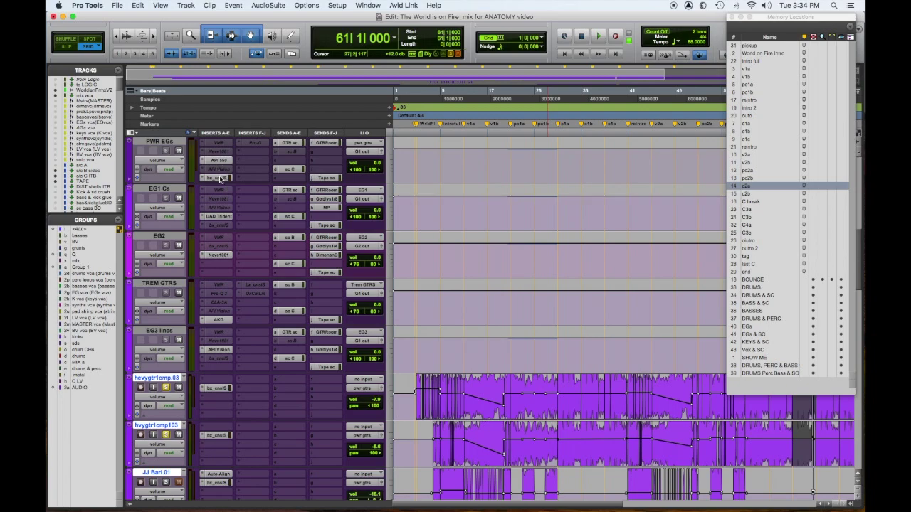
left_click(220, 177)
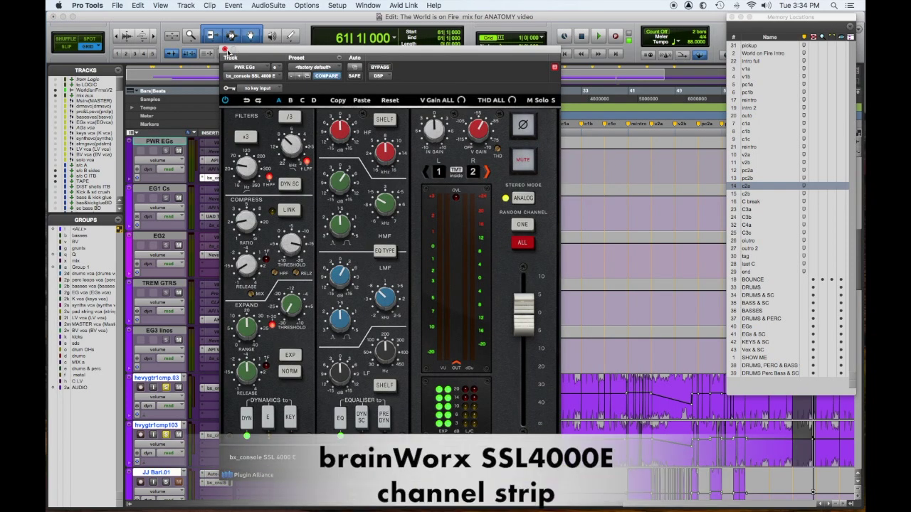
left_click(225, 50)
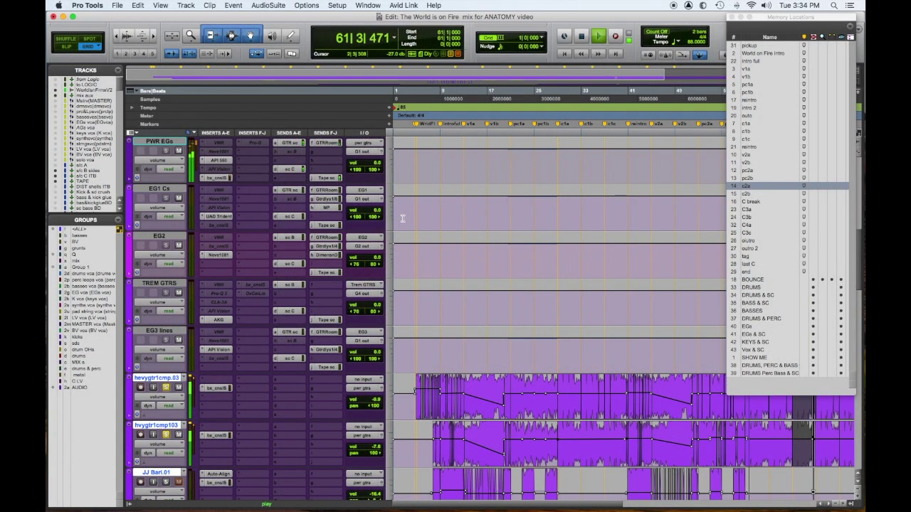
scroll(402, 219, "down", 10)
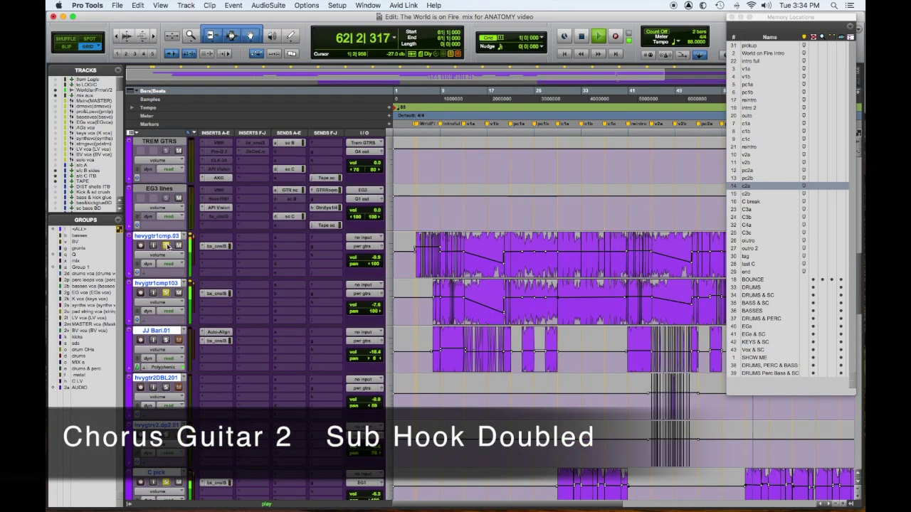
Step: Unsolo both heavy guitars, solo the C pick chorus guitar, and stop back at bar 36
left_click(166, 245)
left_click(168, 293)
scroll(316, 274, "down", 3)
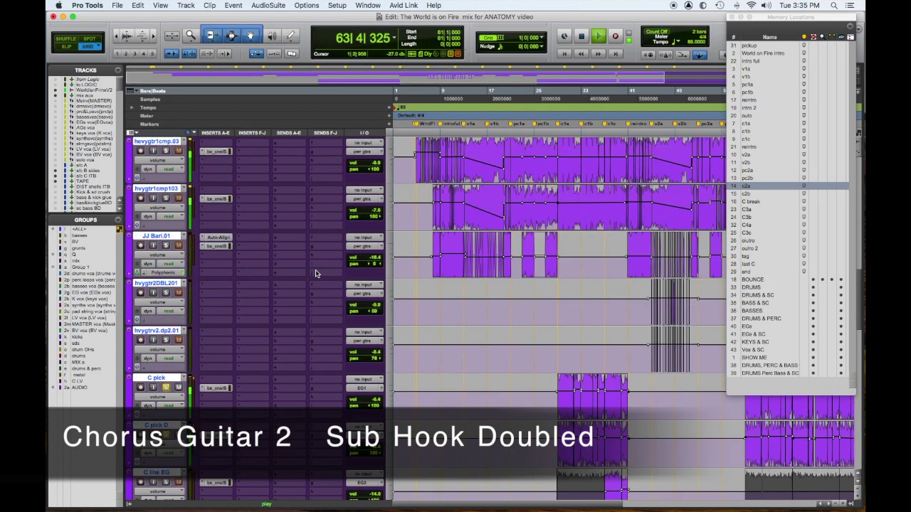
scroll(316, 273, "down", 2)
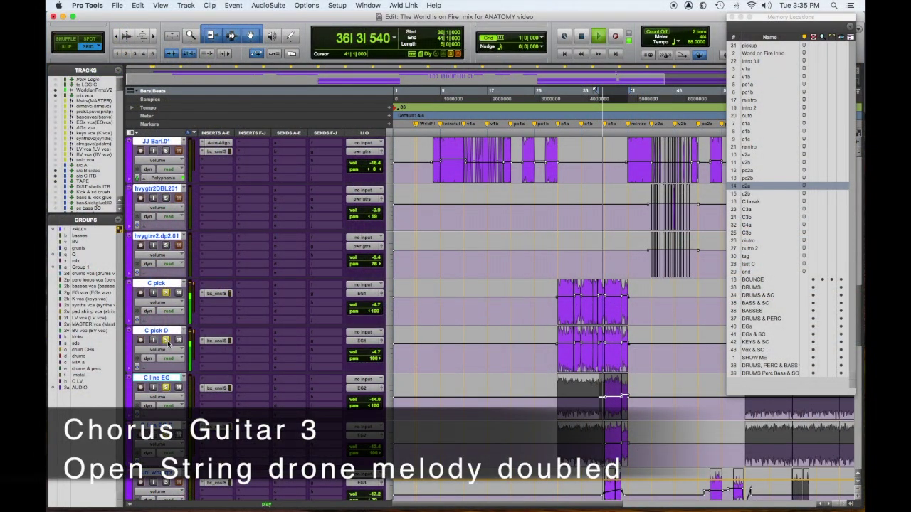
left_click(168, 293)
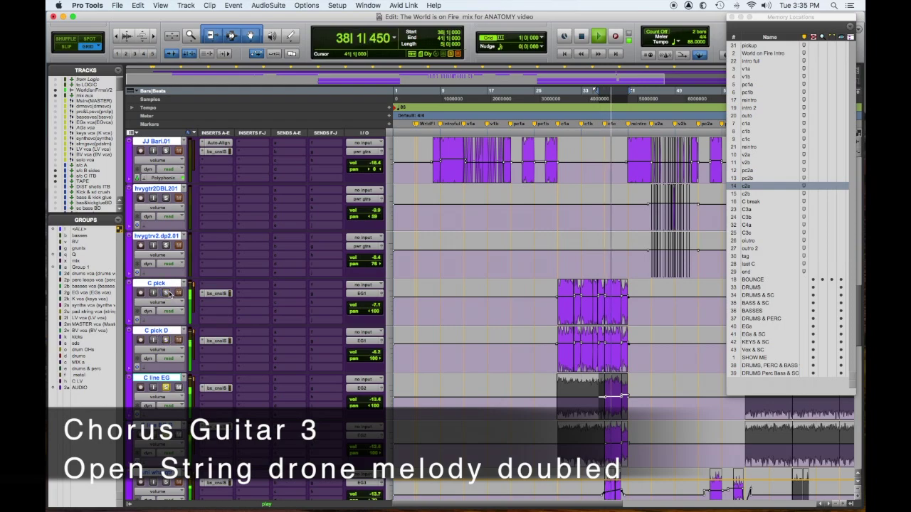
left_click(168, 292)
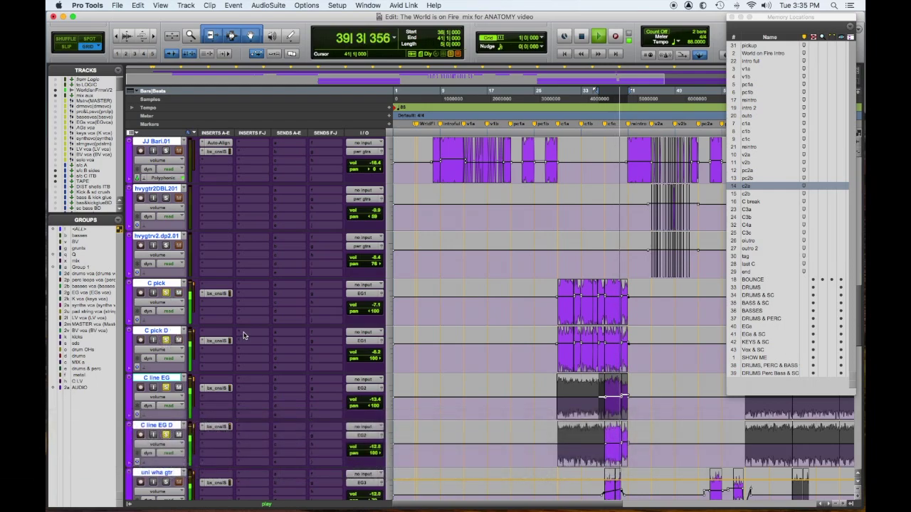
key("space")
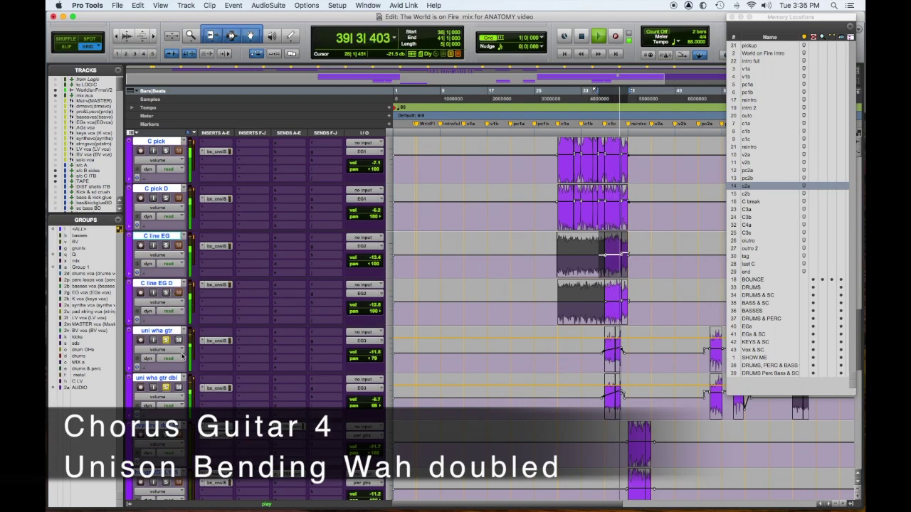
Step: Solo C pick, C pick D, C line EG and C line EG D, then play from bar 32
key("space")
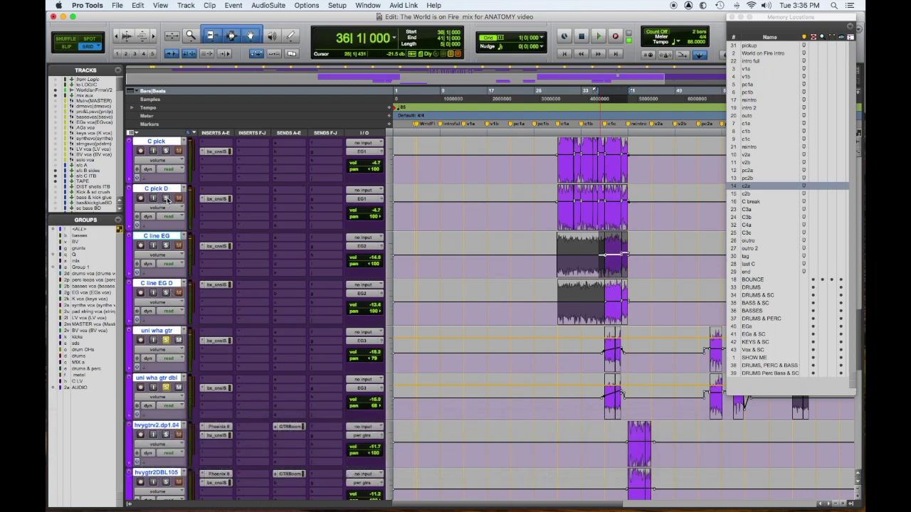
left_click(167, 199)
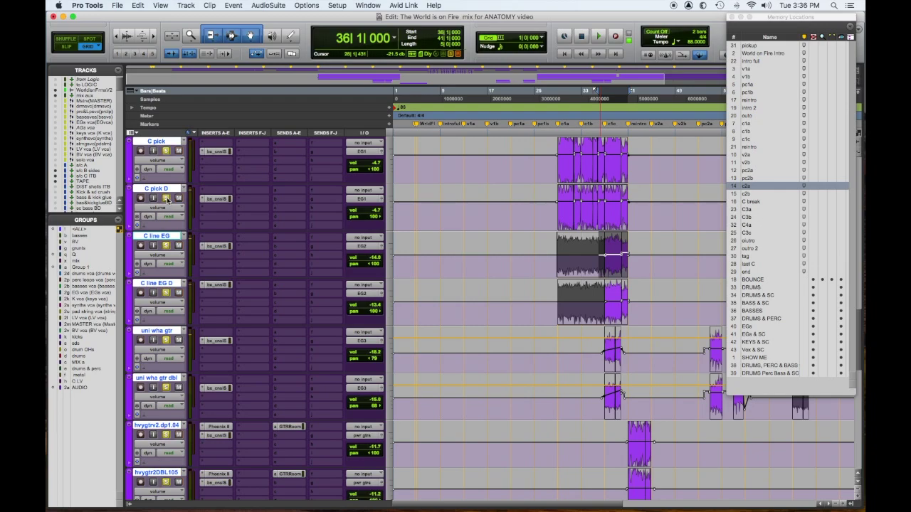
left_click(574, 349)
key("space")
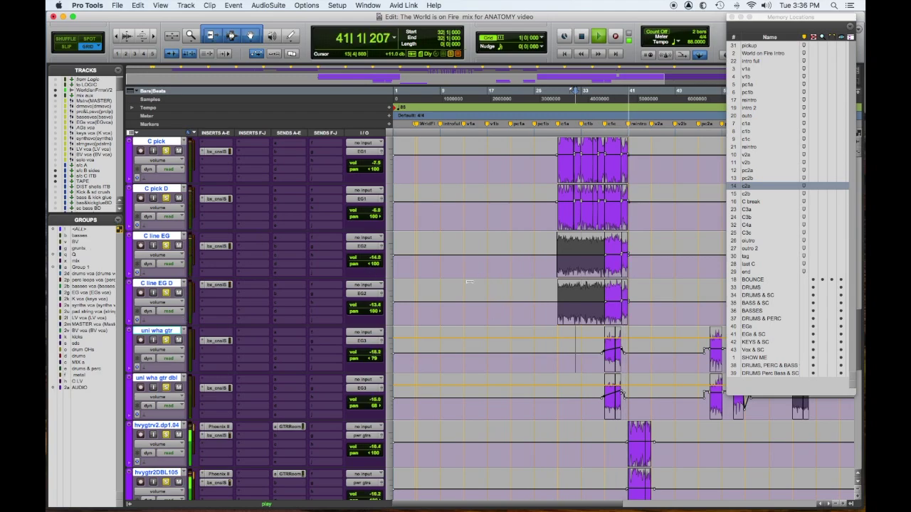
Step: Move the playback start to bar 41
scroll(469, 282, "up", 2)
scroll(468, 282, "up", 2)
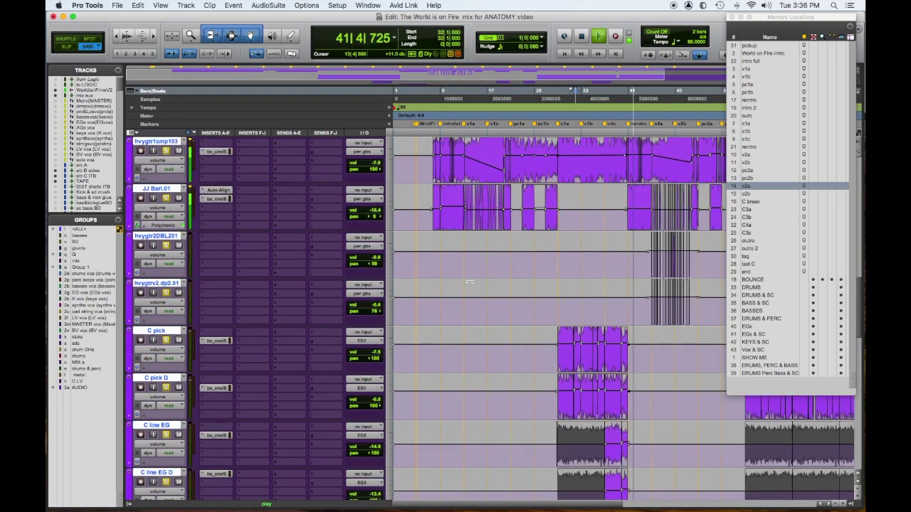
left_click(626, 203)
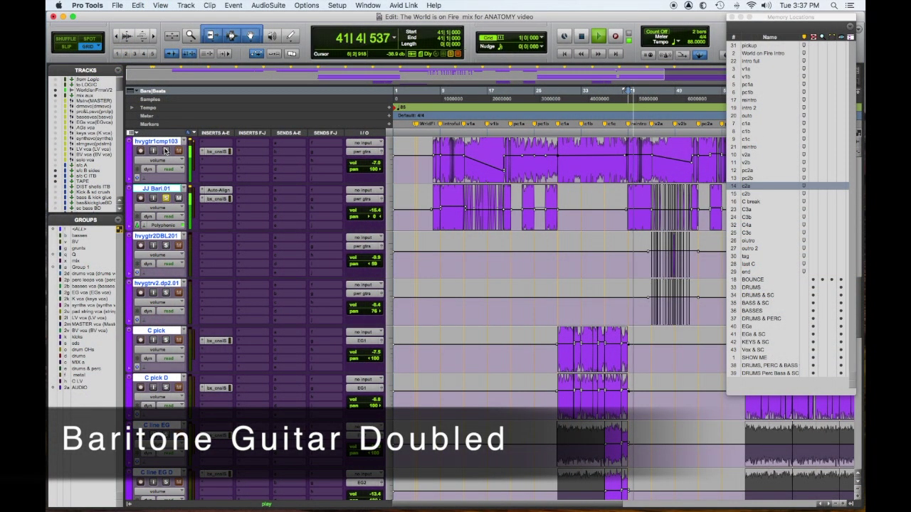
Step: Solo the doubled guitars hvygtrv2.dp1.04 and hvygtr2DBL105
scroll(221, 187, "up", 1)
scroll(221, 188, "up", 1)
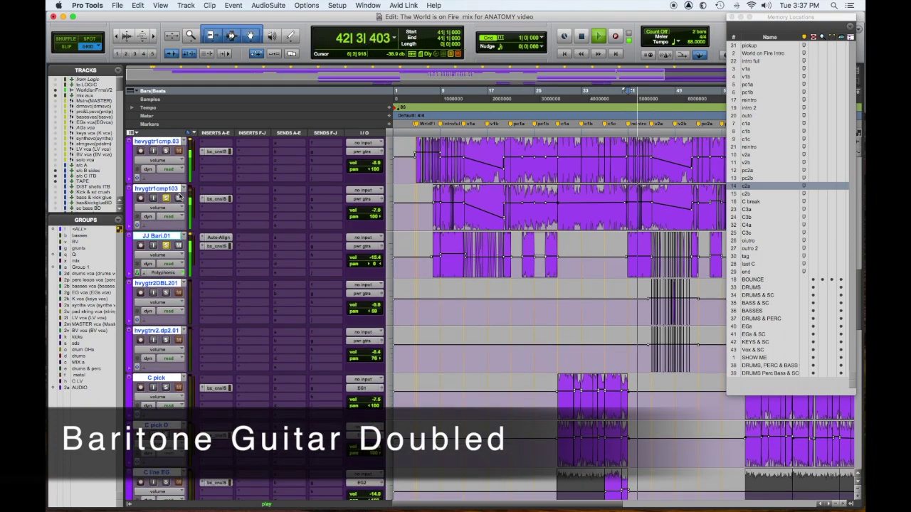
scroll(332, 307, "down", 7)
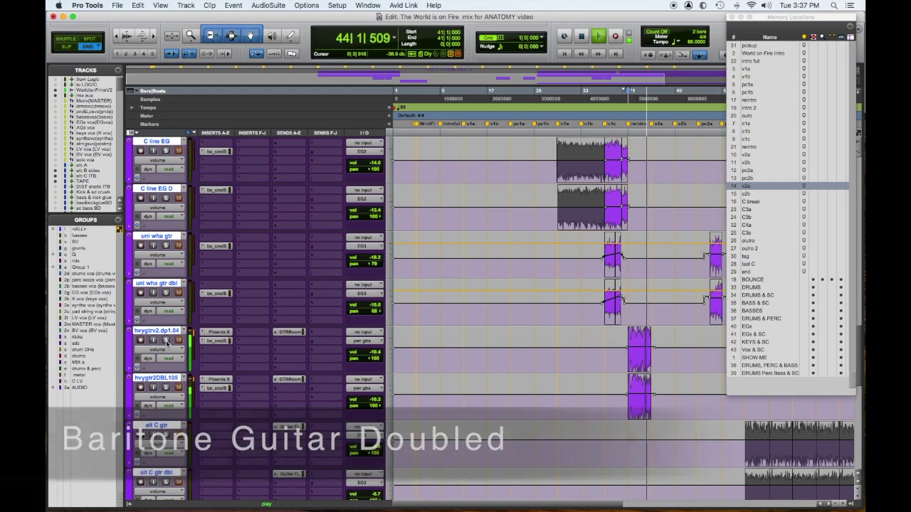
left_click(166, 341)
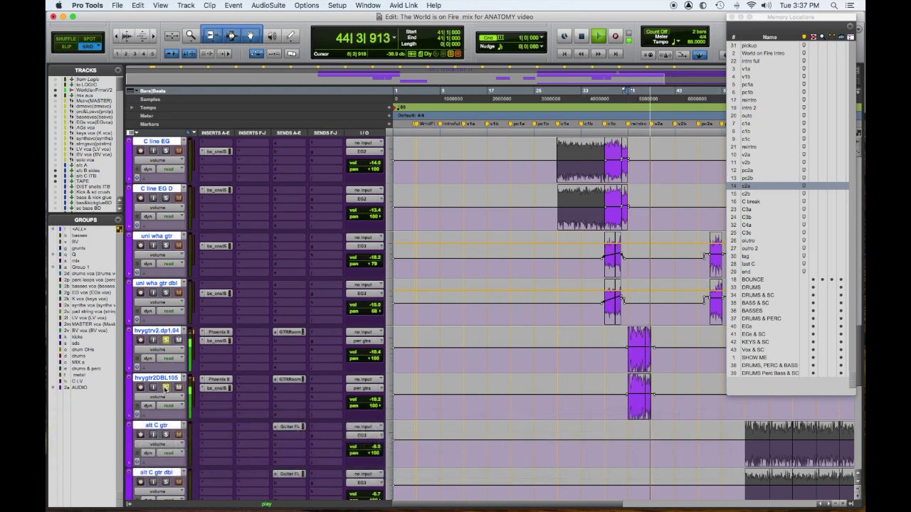
left_click(166, 388, "alt")
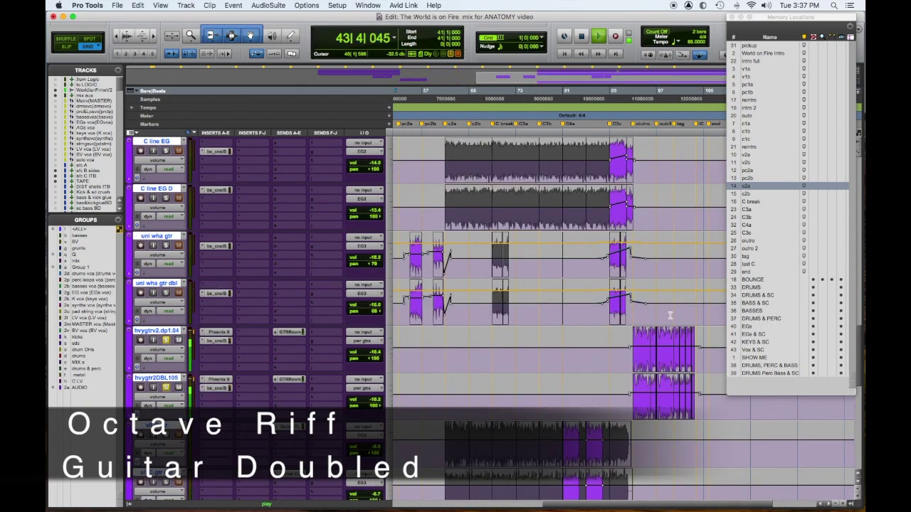
Step: Select from bar 55, solo the pc gtr 2.01 double, and play the soloed guitars
scroll(666, 311, "up", 2)
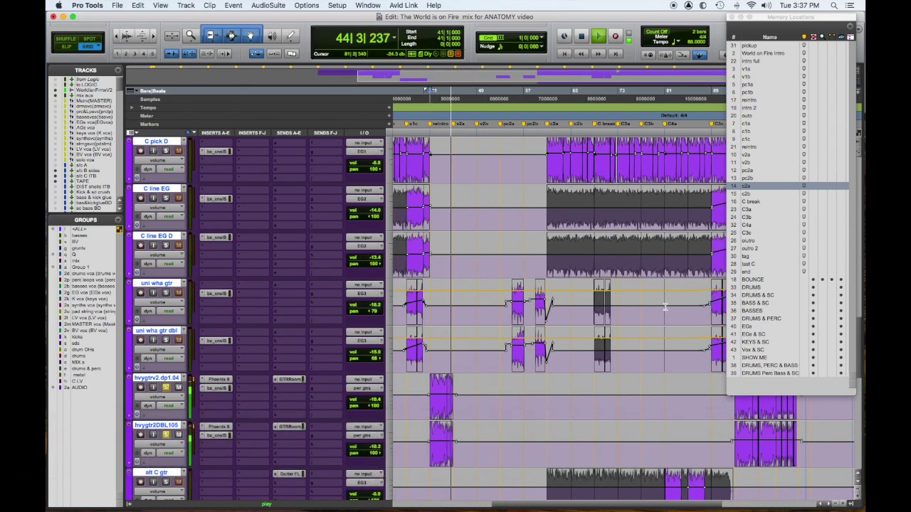
left_click_drag(511, 299, 546, 340)
scroll(534, 342, "up", 5)
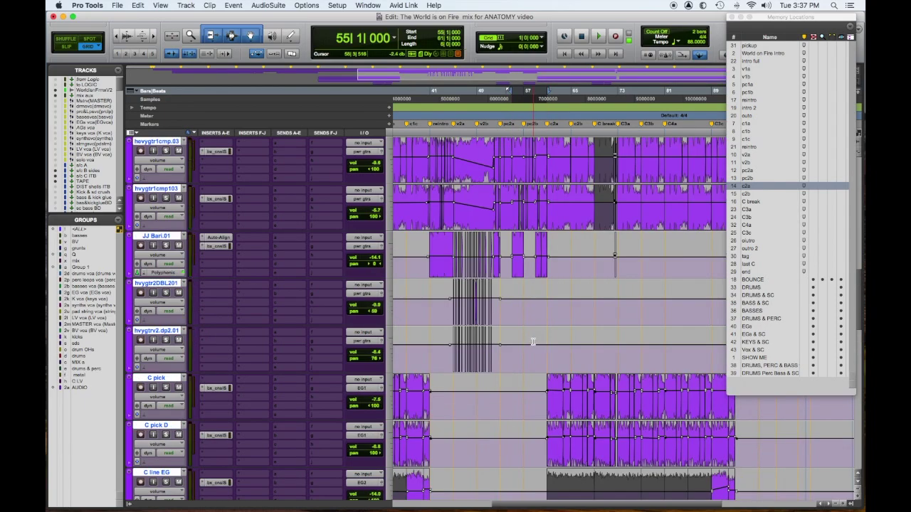
scroll(533, 342, "down", 5)
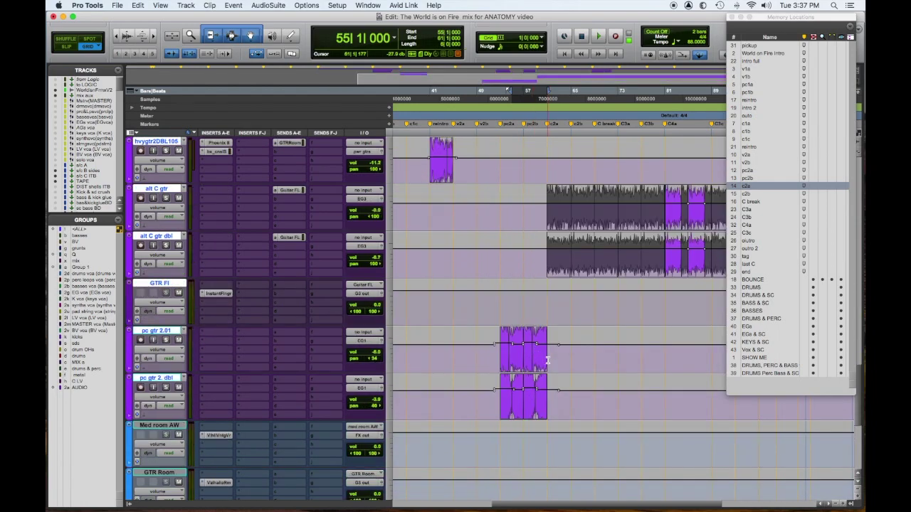
scroll(548, 360, "down", 1)
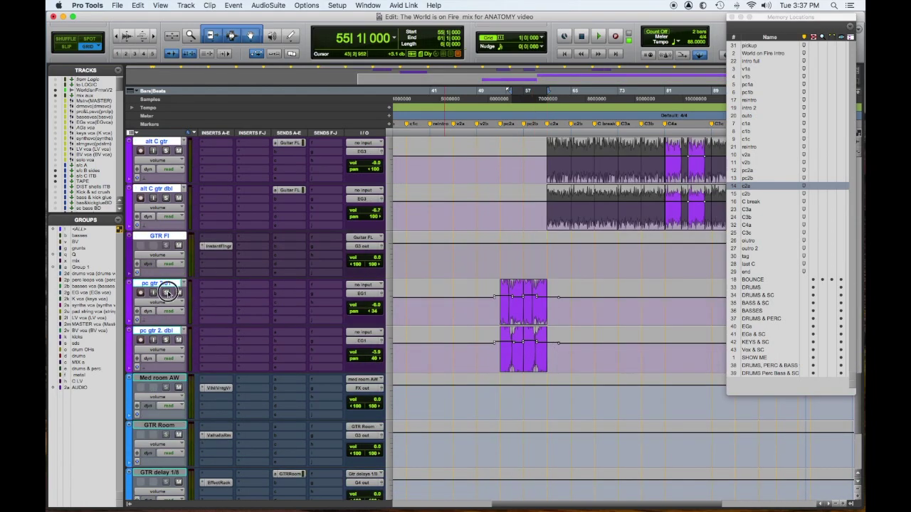
left_click(167, 340)
key("space")
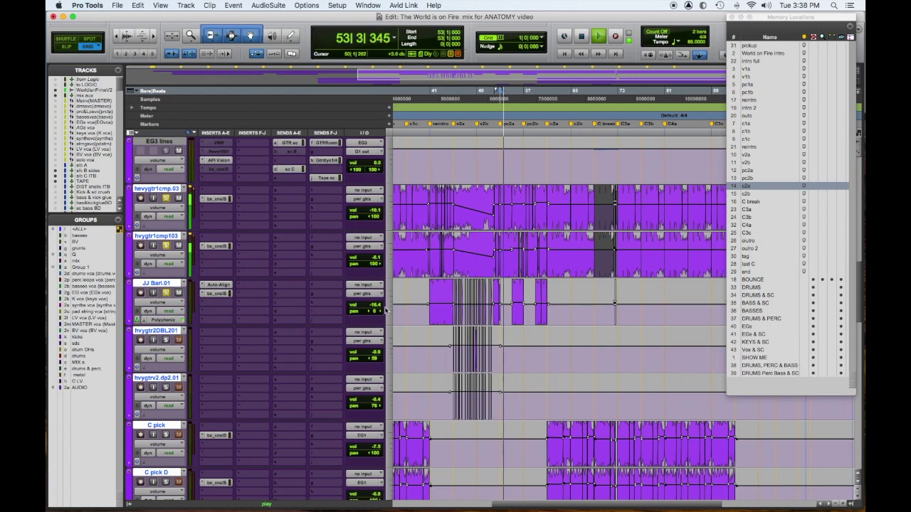
Step: Scroll down through the pre-chorus guitar tracks while the song plays
scroll(532, 368, "down", 3)
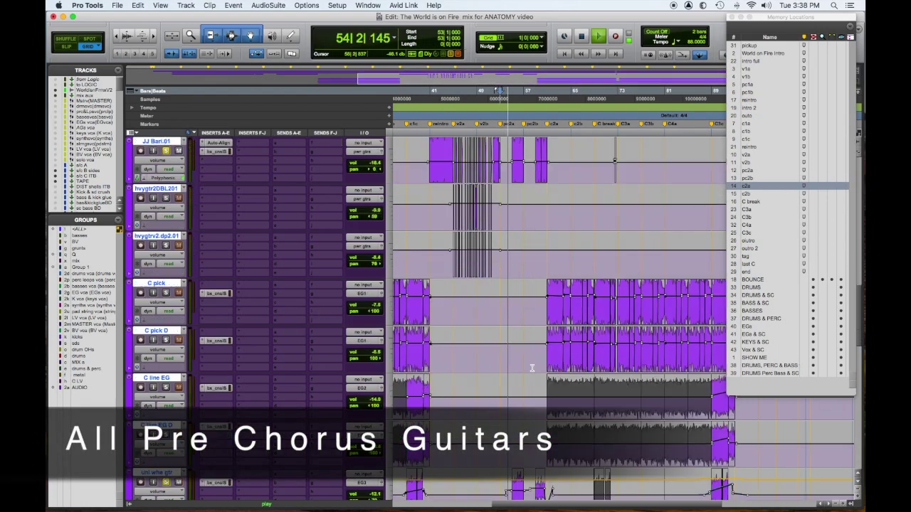
scroll(532, 368, "down", 5)
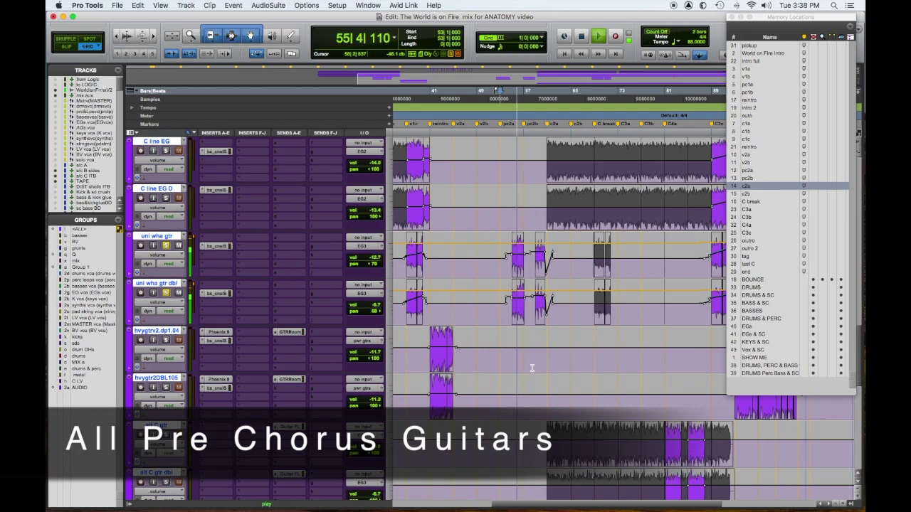
scroll(532, 368, "down", 1)
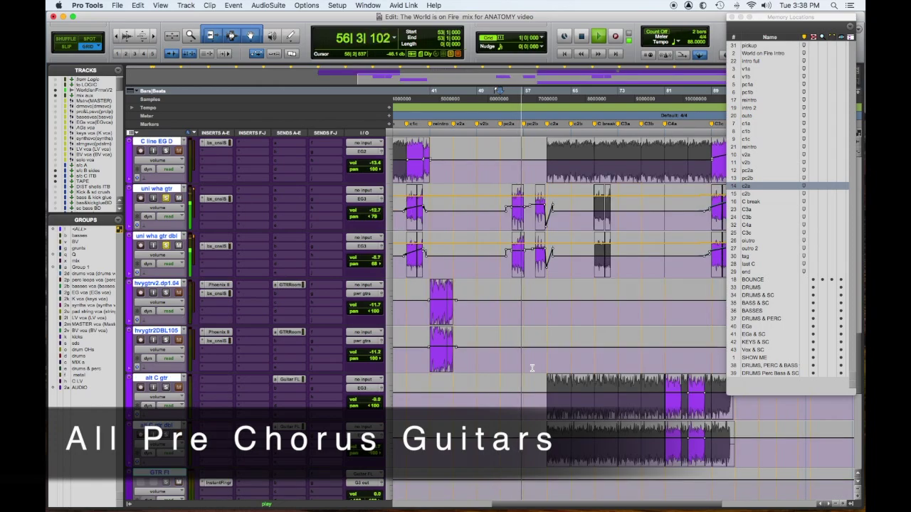
scroll(532, 368, "down", 1)
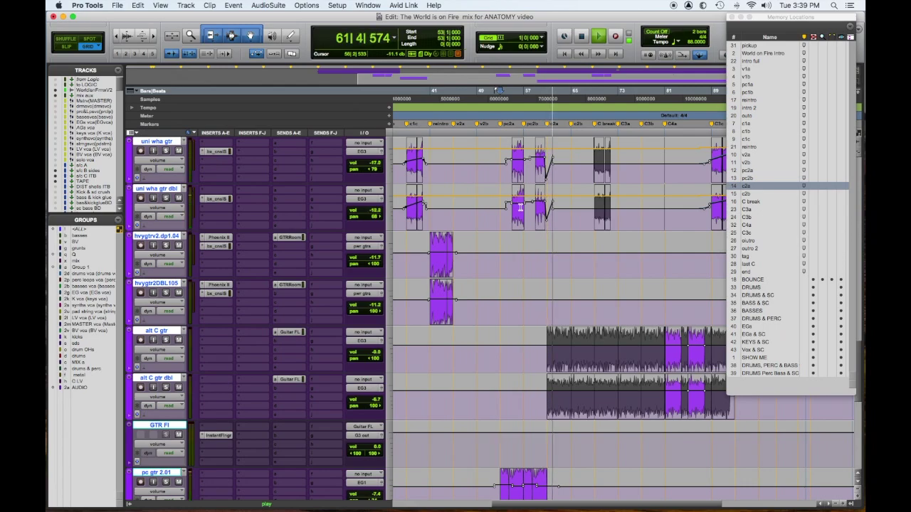
Step: Stop the pre-chorus guitars and check the synths bus MondoMod and SPL Vitalizer plugins
key("space")
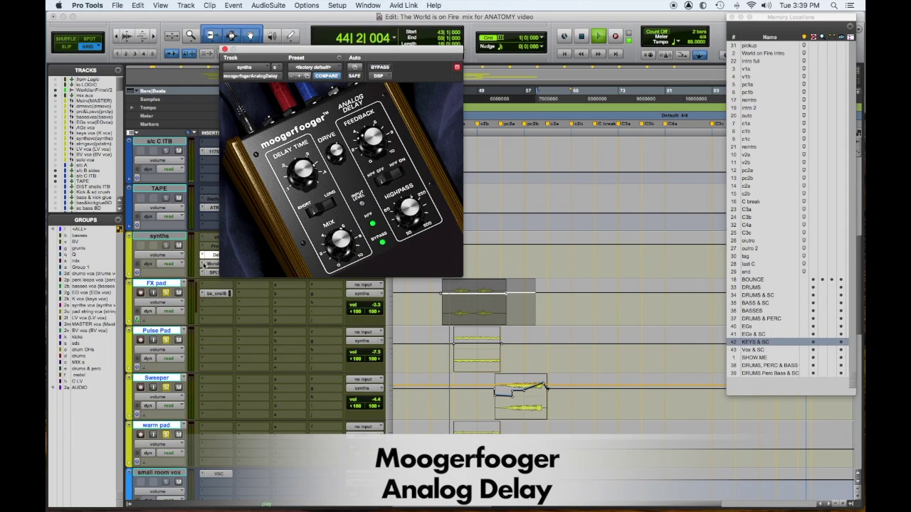
left_click(207, 265)
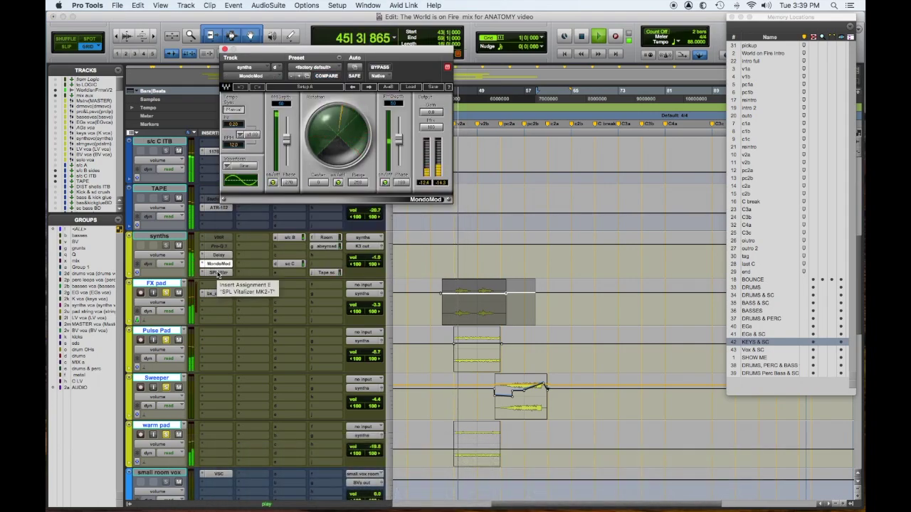
left_click(218, 273)
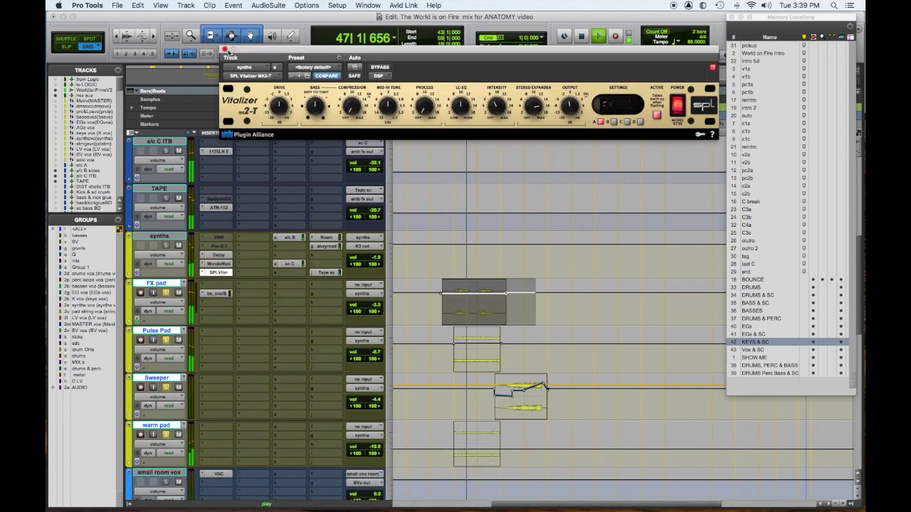
left_click(225, 49)
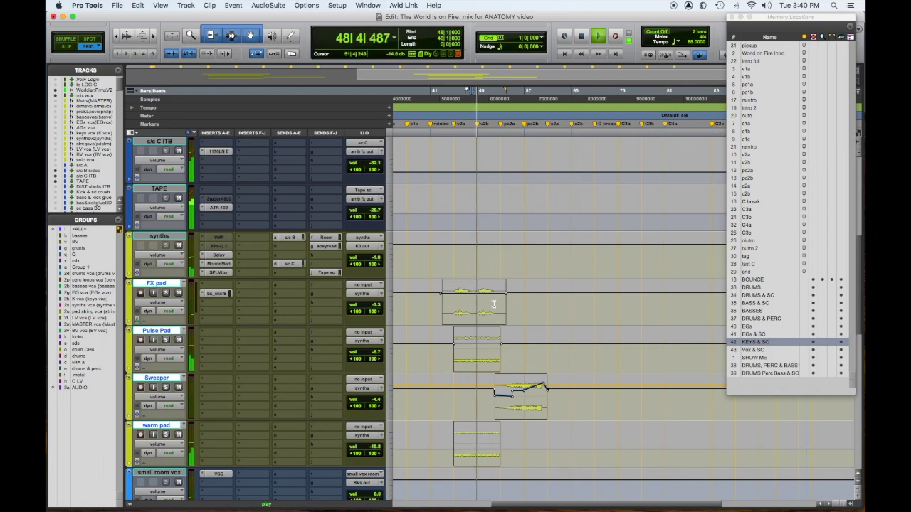
Step: Listen to the synth pads, then stop playback back at bar 48
scroll(496, 285, "down", 2)
scroll(494, 304, "up", 2)
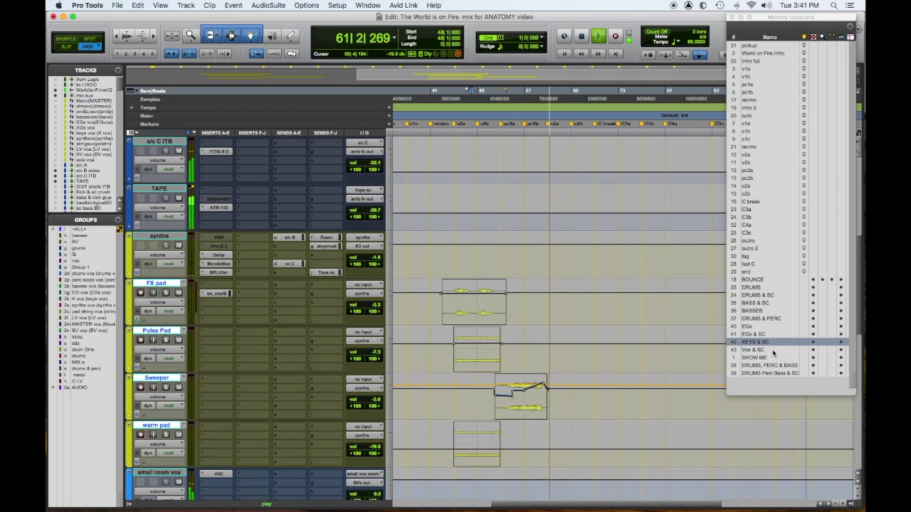
key("space")
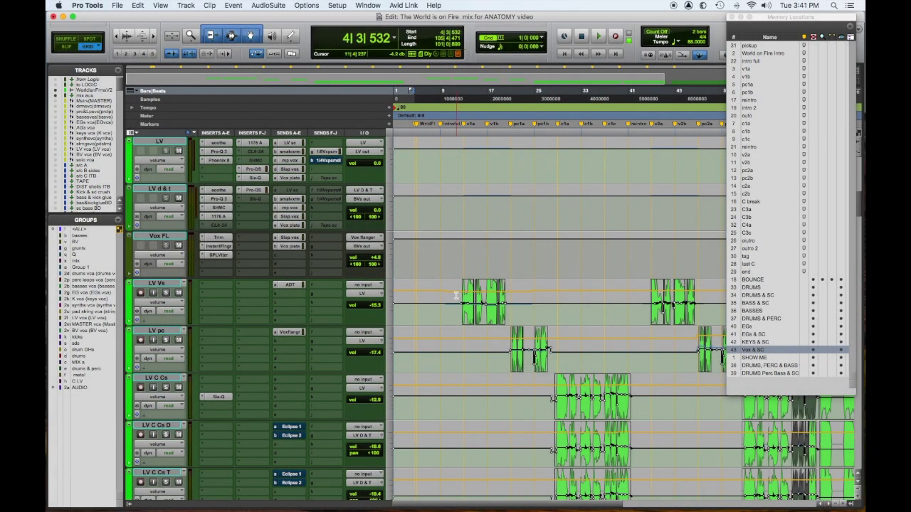
Step: Drag ranges on LV Vs, LV pc (bars 20-32) and LV C Cs (bars 27-43), then select all three tracks
left_click_drag(456, 295, 524, 301)
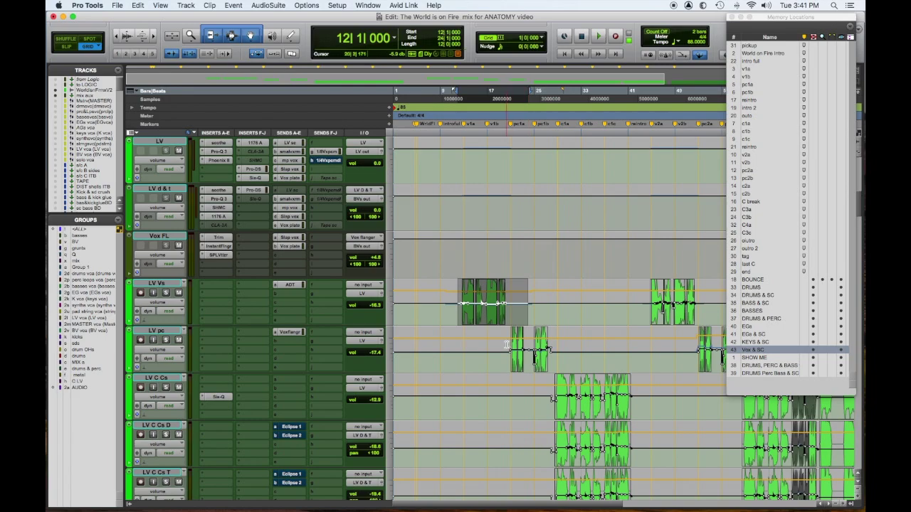
left_click_drag(508, 343, 577, 344)
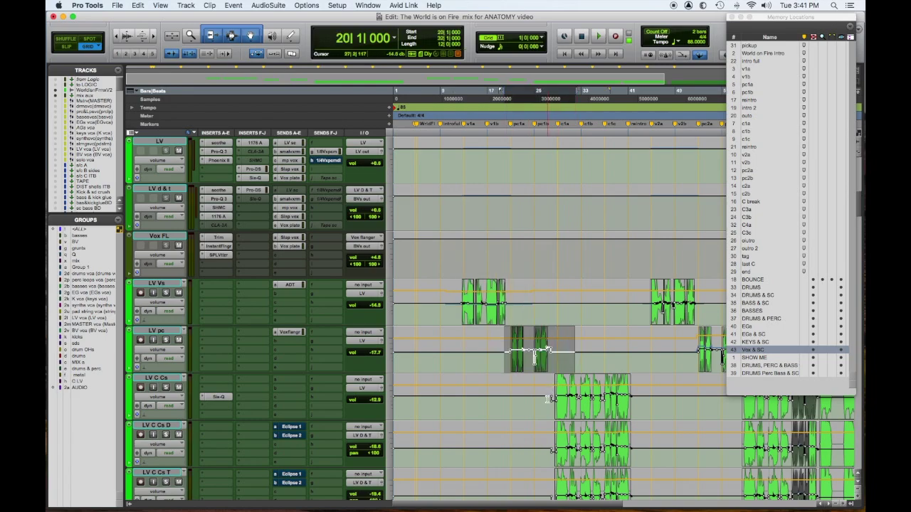
left_click_drag(548, 397, 646, 398)
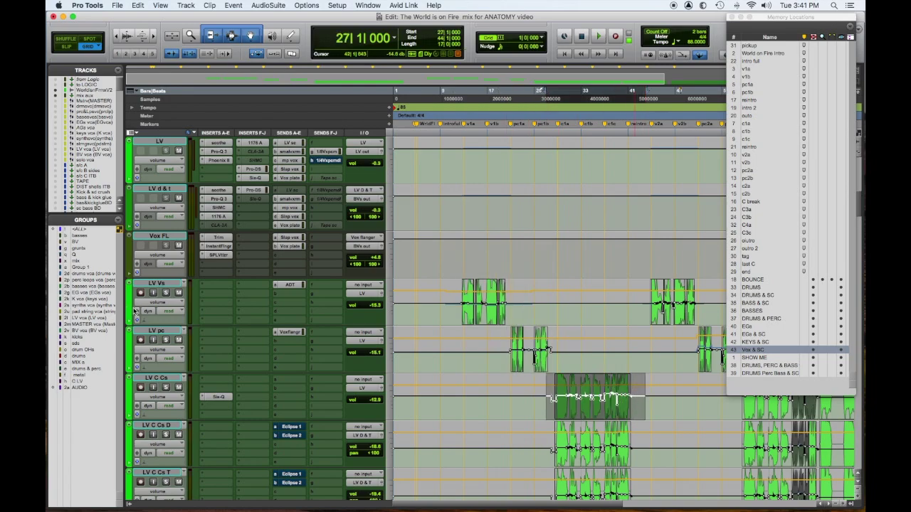
left_click(165, 288)
left_click(175, 380, "shift")
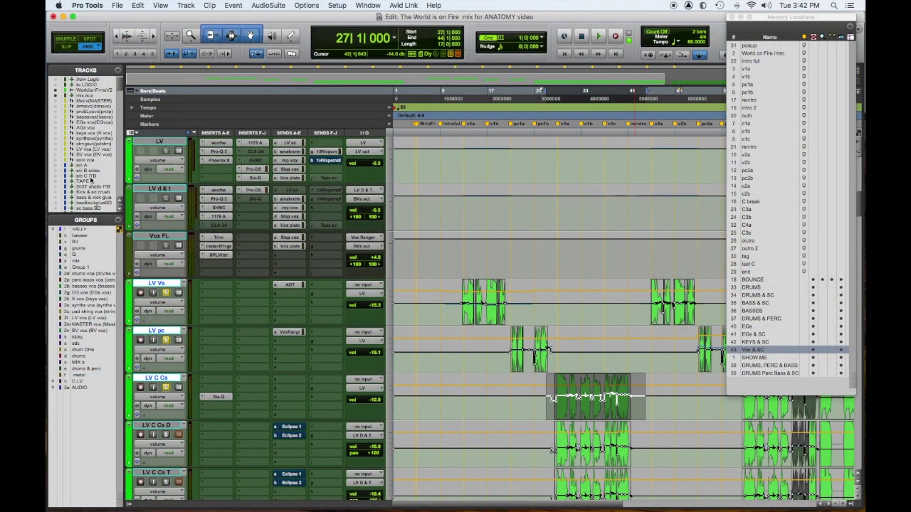
Step: Open LV's soothe insert, nudge the Pro-Q3 low-cut band, and close Pro-Q3 and Phoenix II
left_click(221, 143)
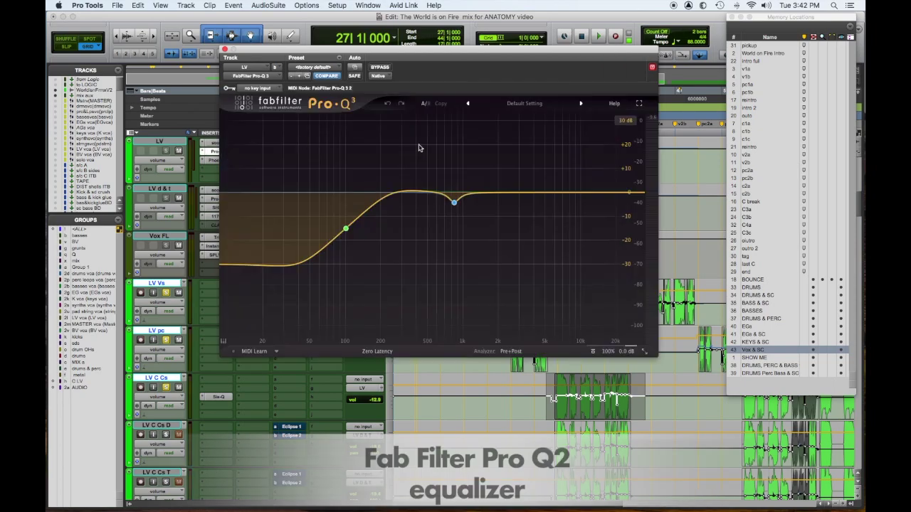
mouse_move(346, 228)
left_mouse_down()
mouse_move(342, 220)
mouse_move(346, 229)
left_mouse_up()
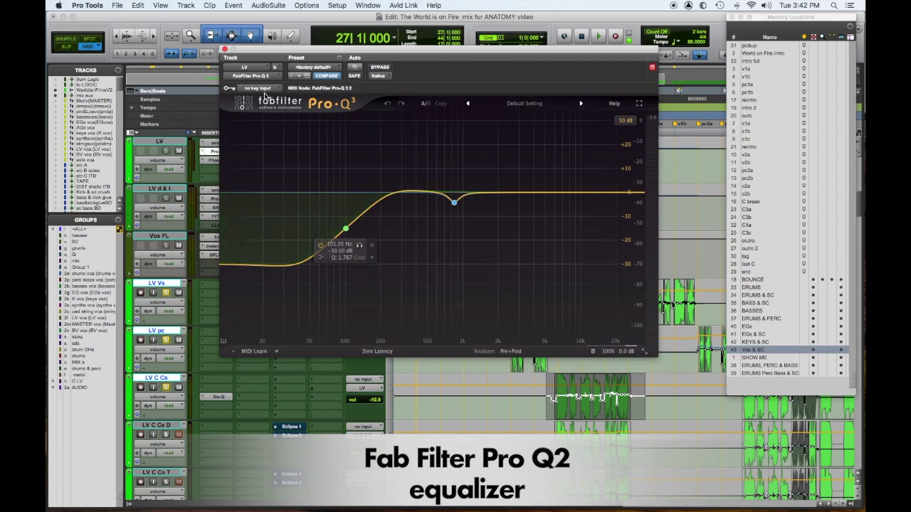
left_click(225, 50)
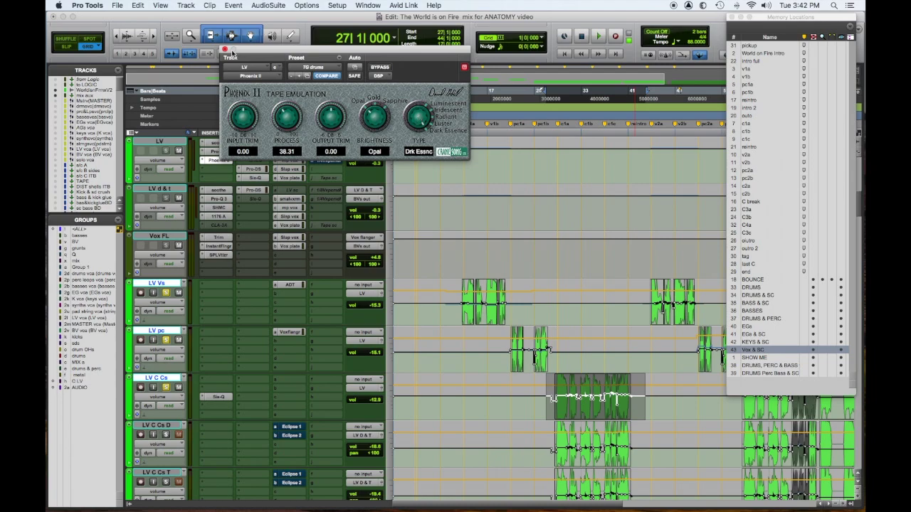
left_click(225, 49)
Step: Check and close LV's 1176, Pro-DS and SIE-Q, then select bar 18 onward on LV Vs and LV pc
left_click(259, 143)
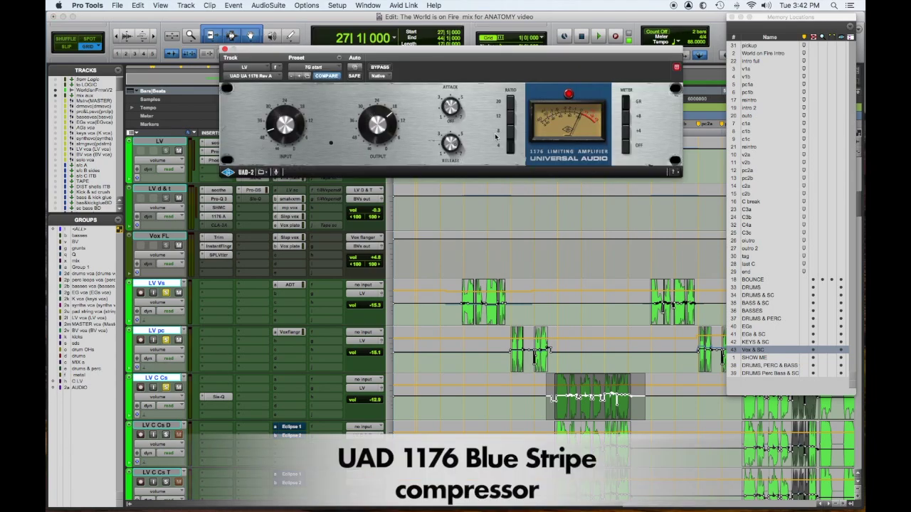
left_click(225, 49)
left_click(253, 189)
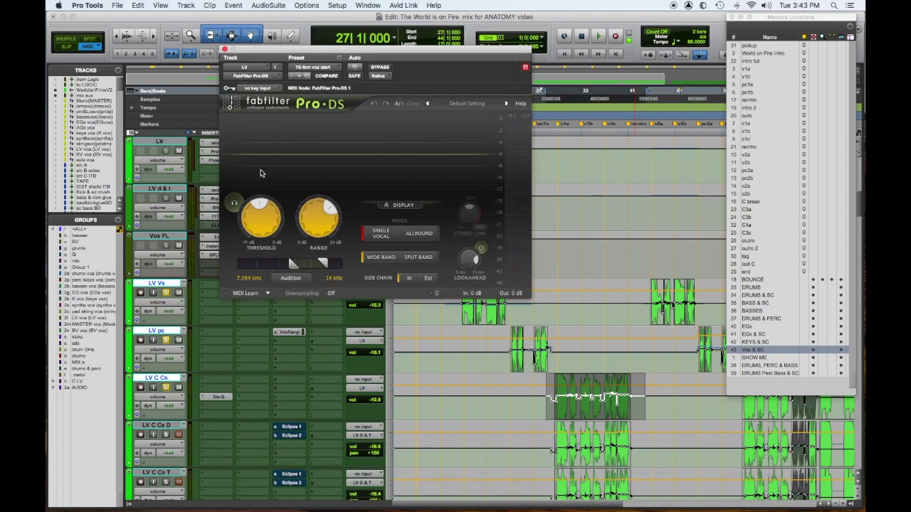
left_click(226, 50)
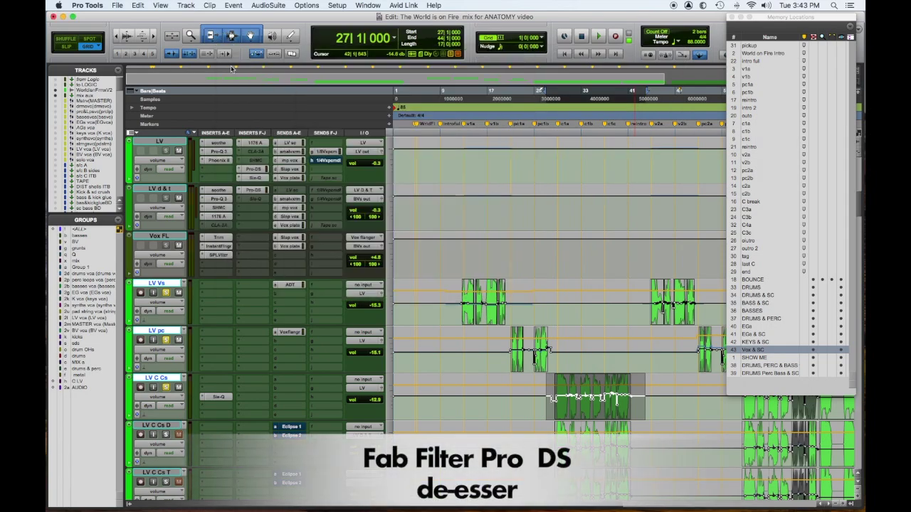
left_click(260, 178)
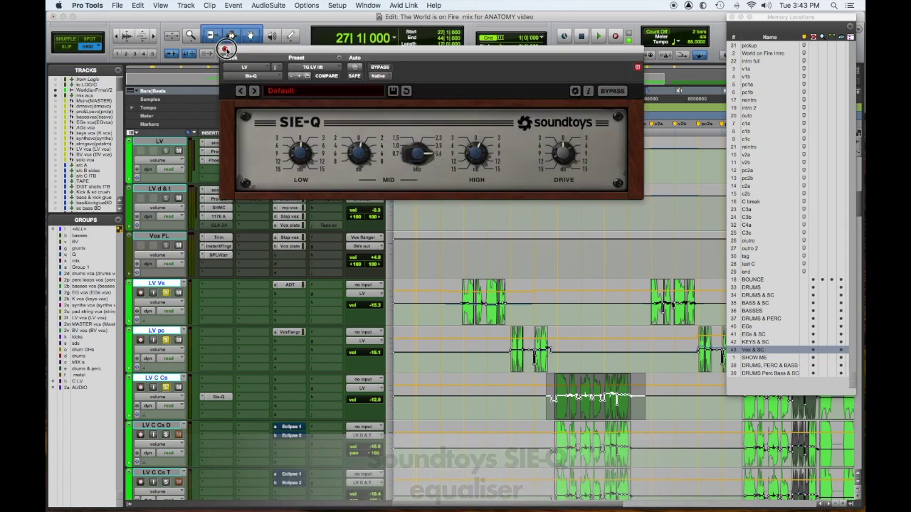
left_click(225, 49)
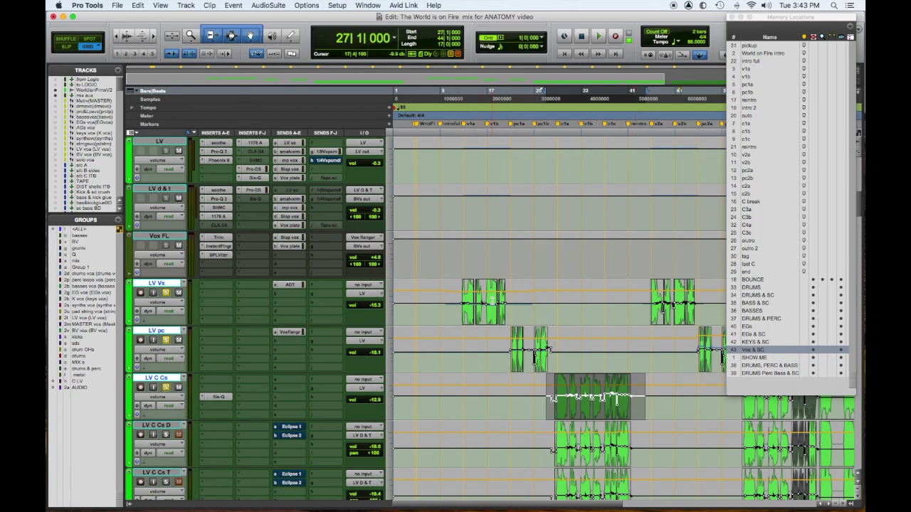
left_click_drag(493, 301, 632, 398)
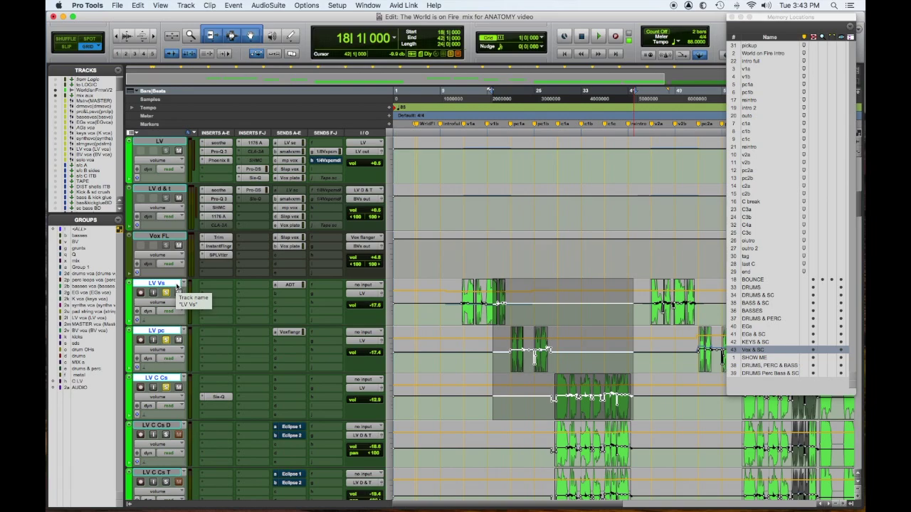
Step: Scroll the edit window to the vocal effect returns: MP vox, ADT, Slap vox, Vox plate and Vox pcm delays
scroll(249, 325, "down", 15)
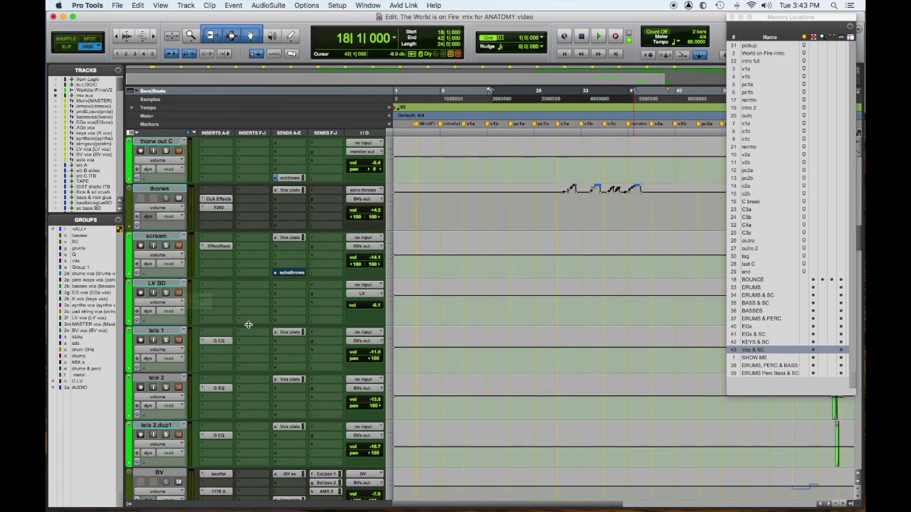
scroll(249, 324, "down", 15)
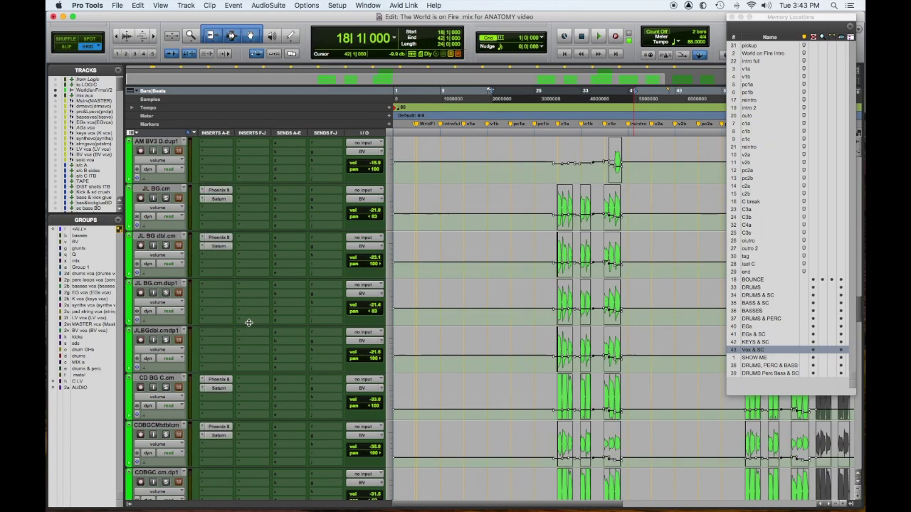
scroll(248, 324, "down", 6)
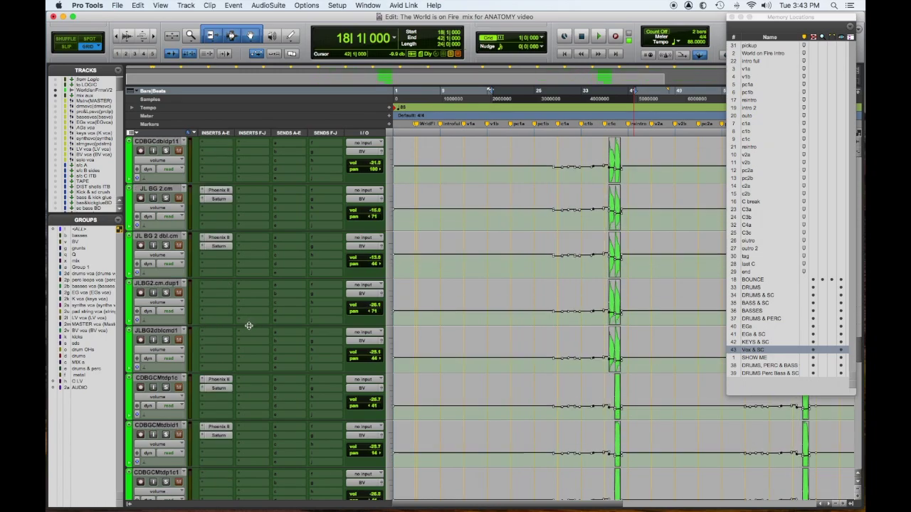
scroll(248, 325, "down", 12)
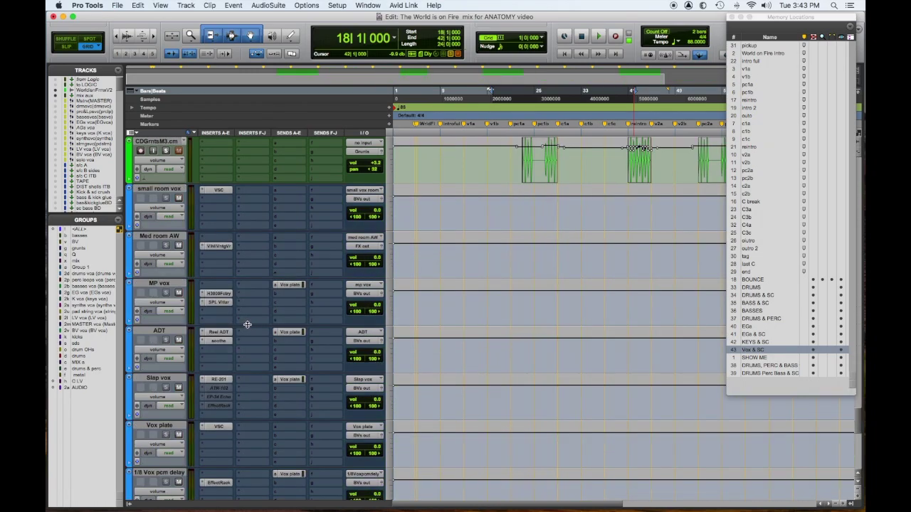
scroll(247, 324, "down", 8)
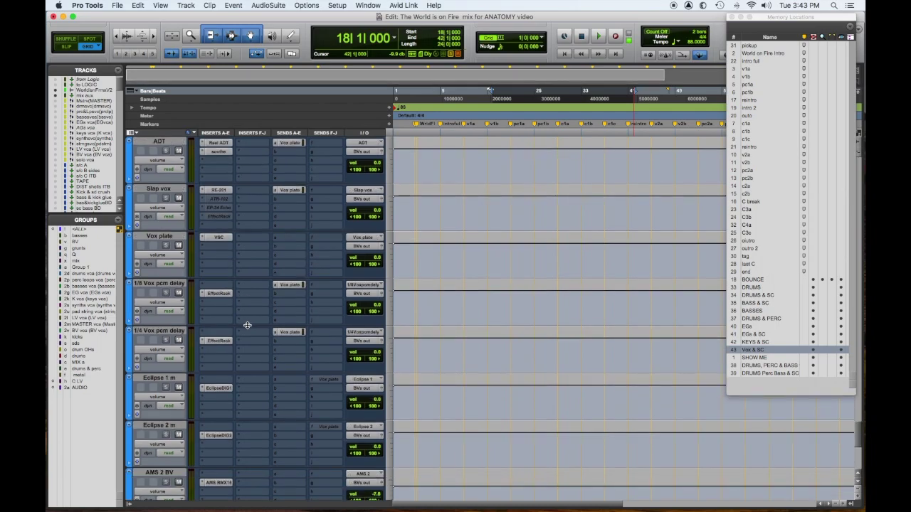
scroll(248, 324, "up", 4)
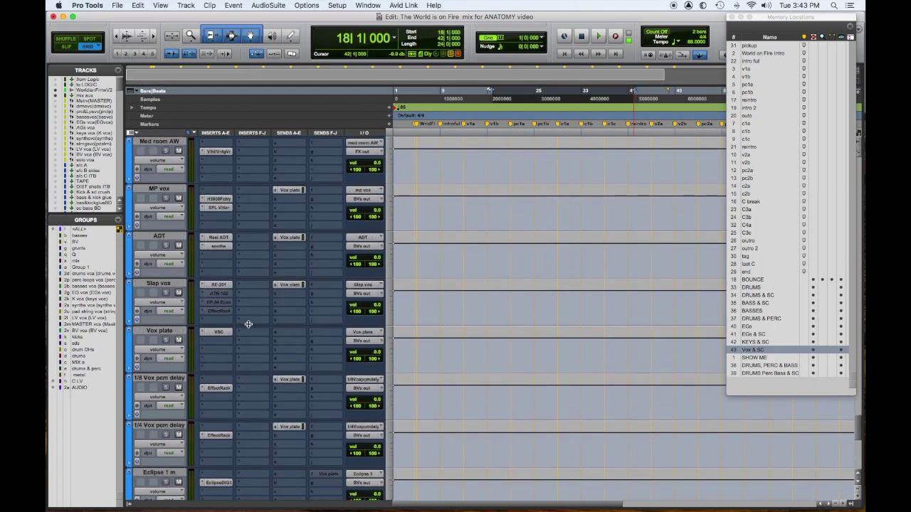
left_click(220, 238)
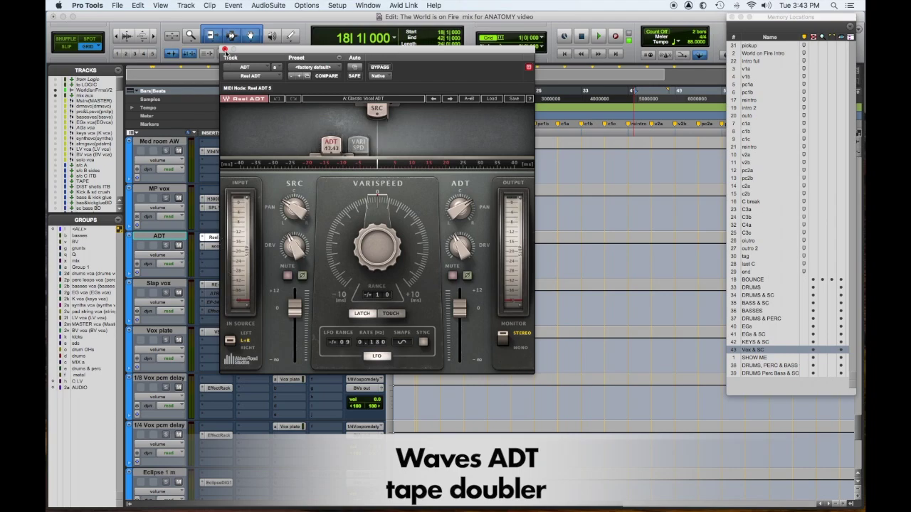
left_click(225, 50)
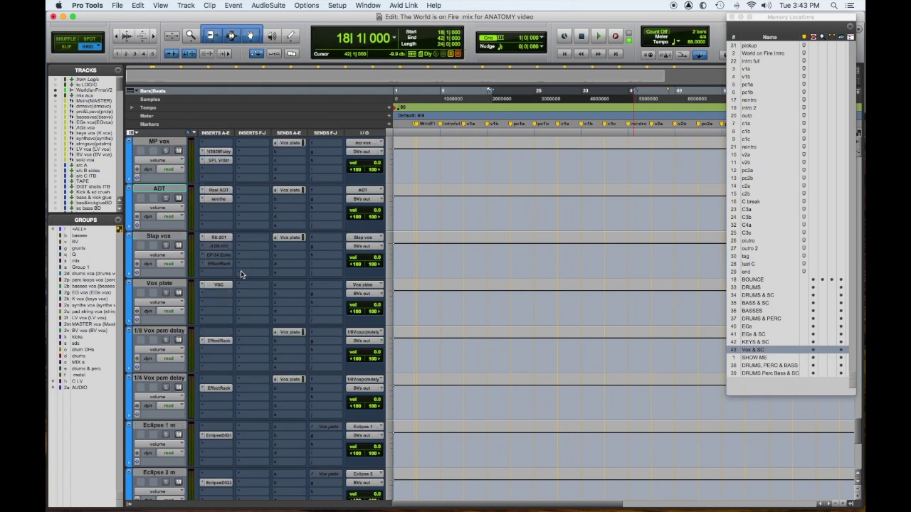
scroll(241, 275, "up", 3)
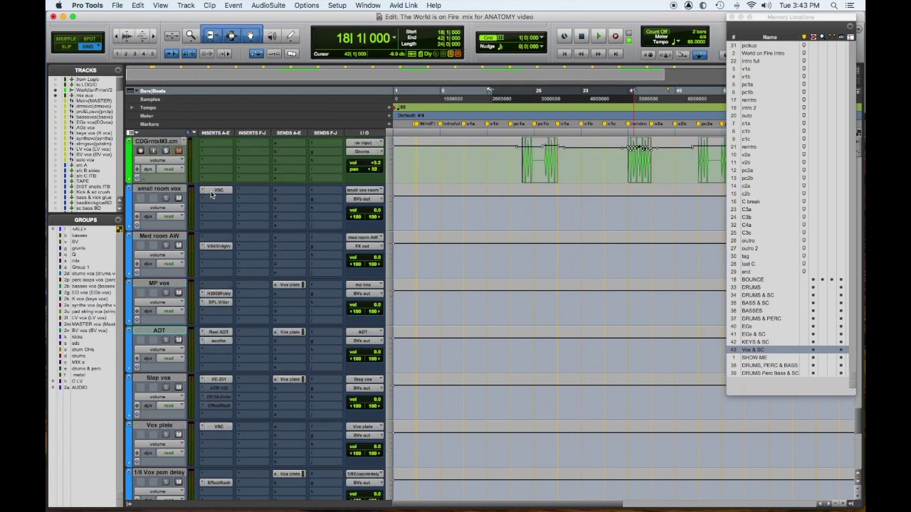
left_click(212, 191)
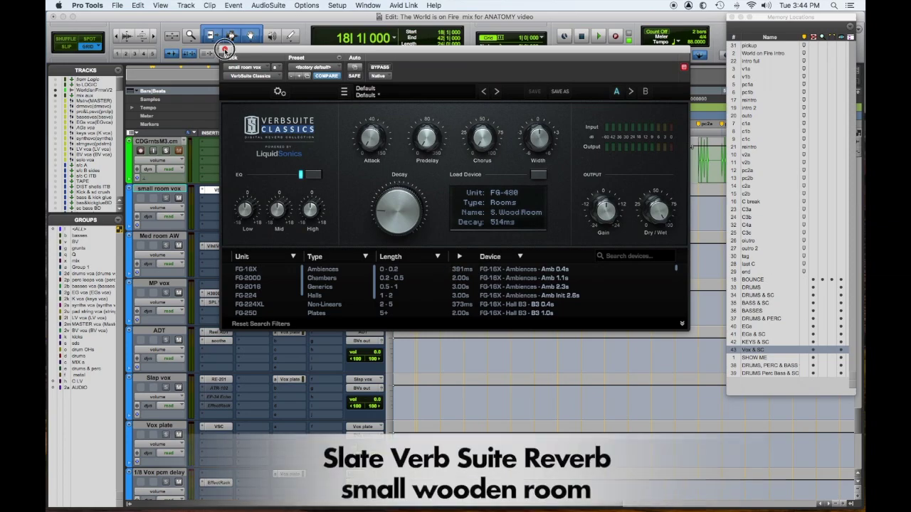
left_click(225, 50)
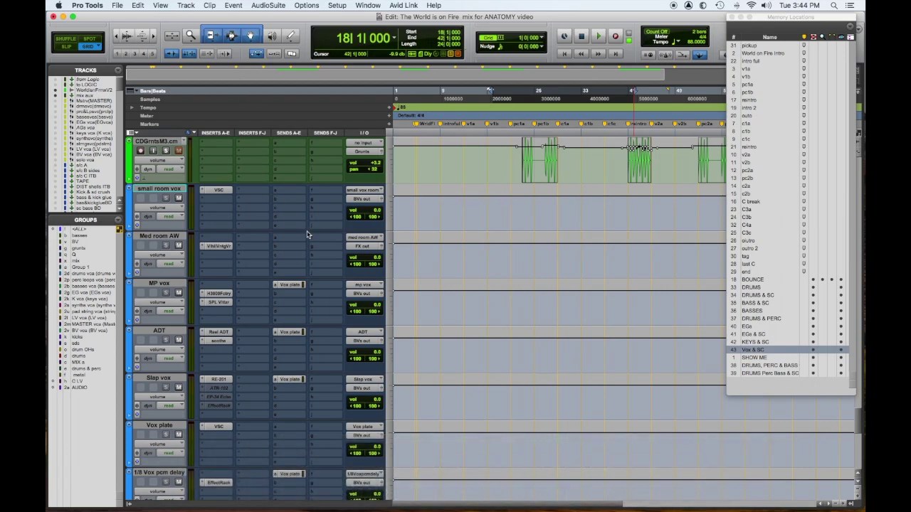
scroll(291, 244, "down", 1)
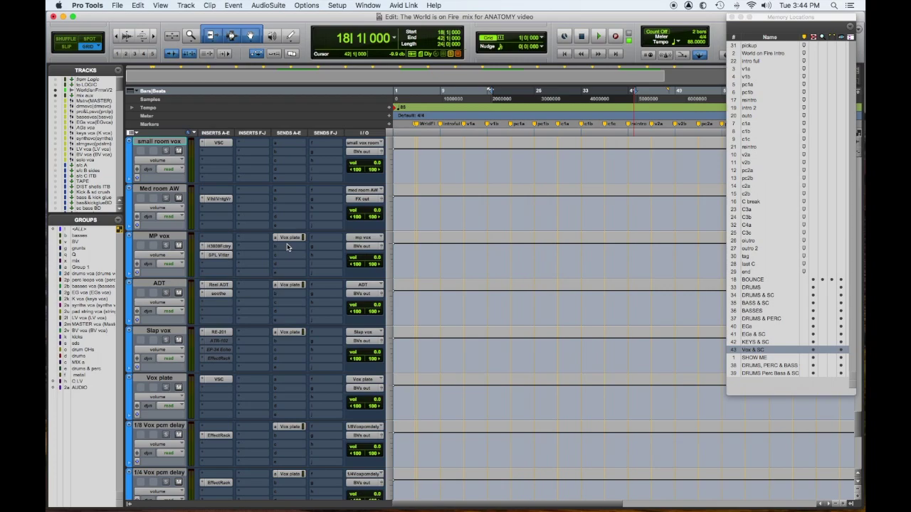
scroll(287, 247, "down", 1)
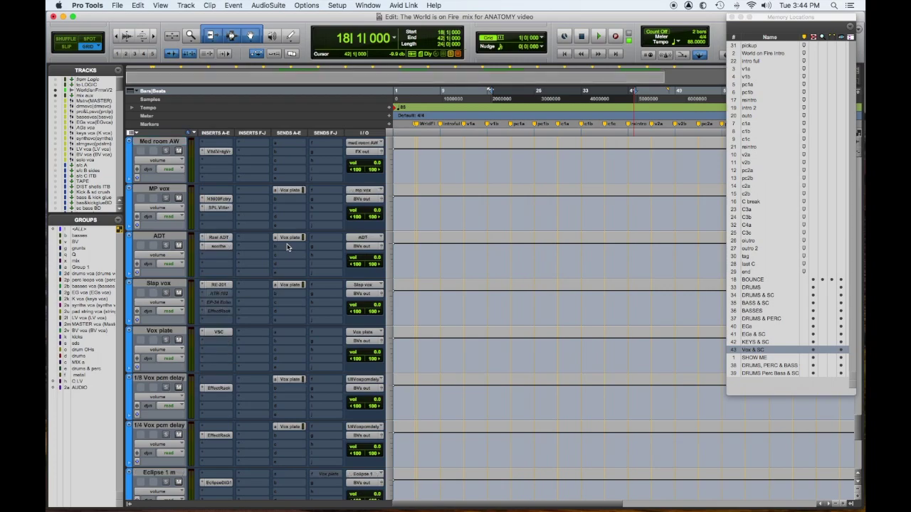
left_click(218, 199)
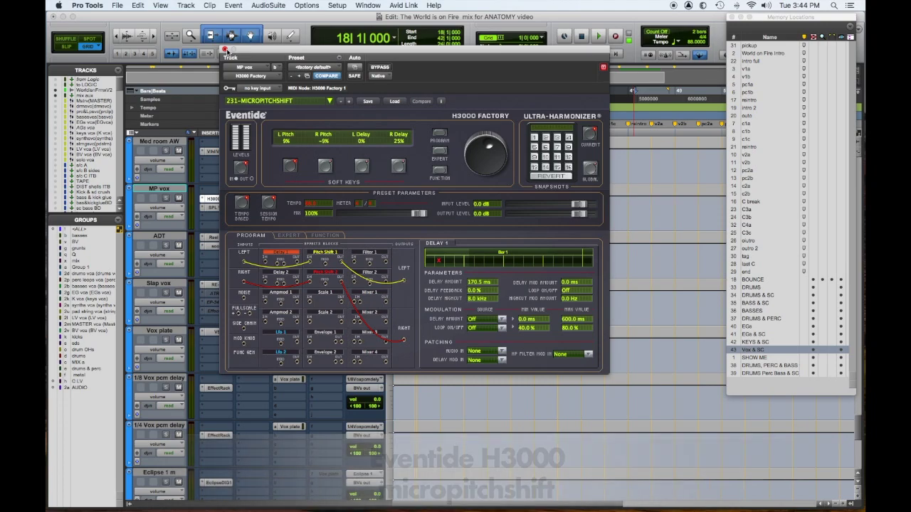
left_click(224, 48)
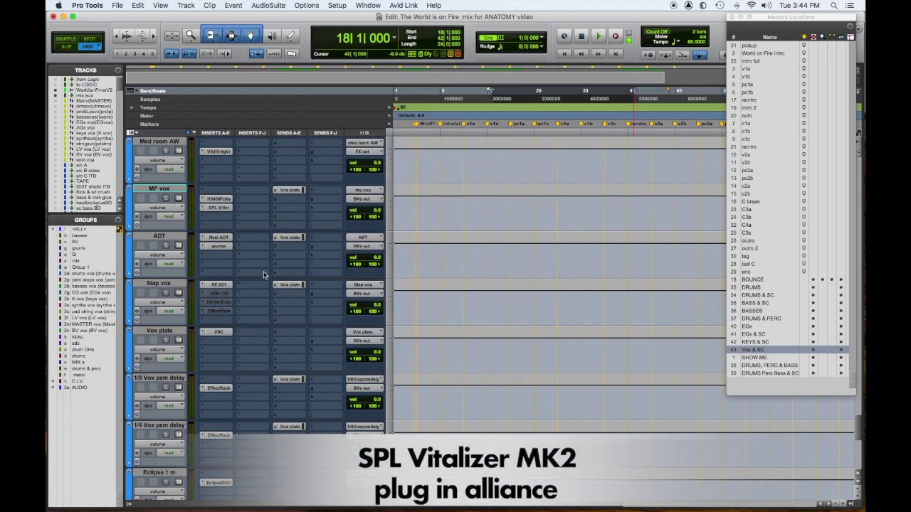
left_click(220, 210)
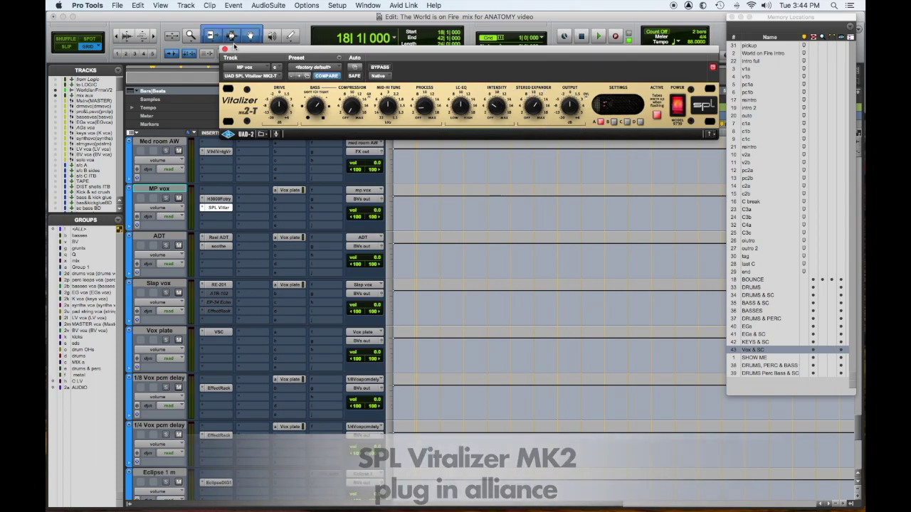
left_click(224, 49)
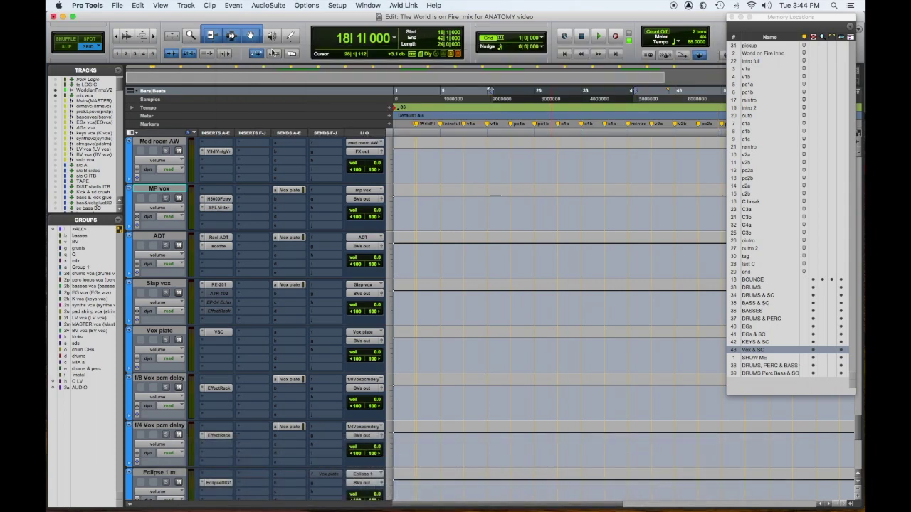
left_click(218, 284)
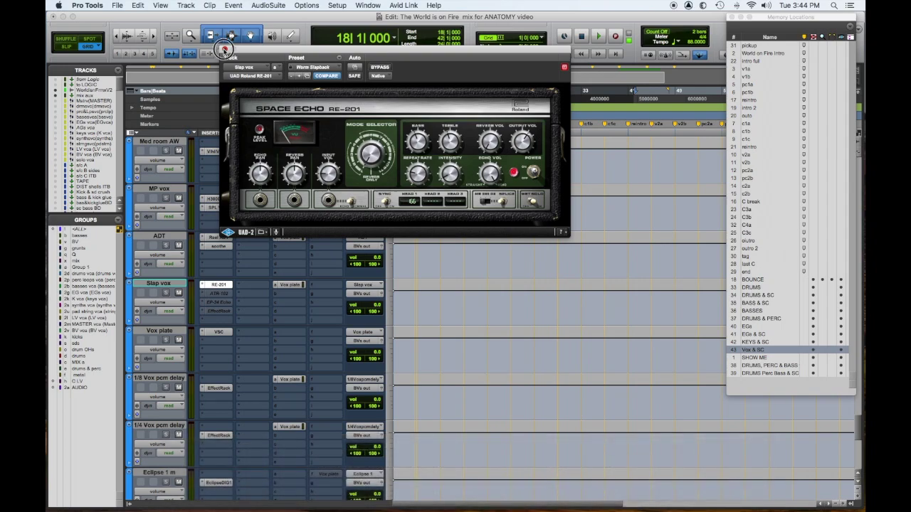
left_click(224, 50)
scroll(258, 289, "down", 2)
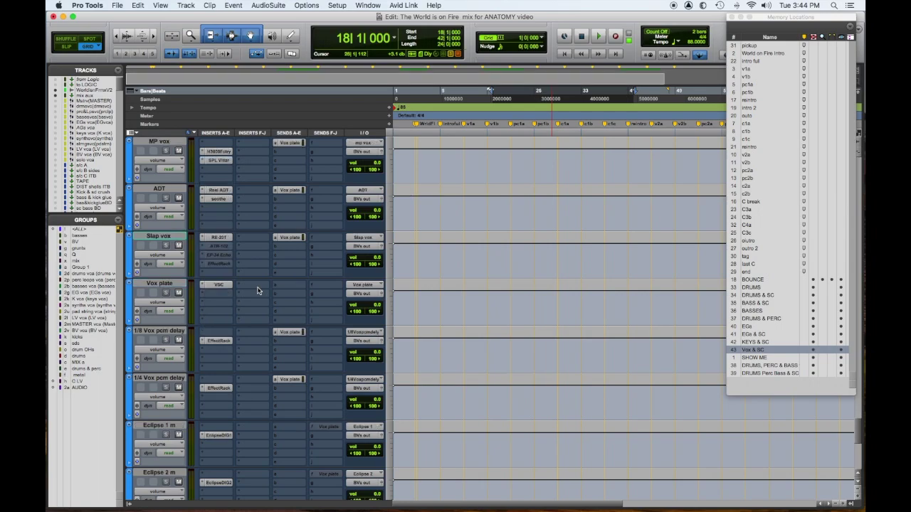
left_click(220, 285)
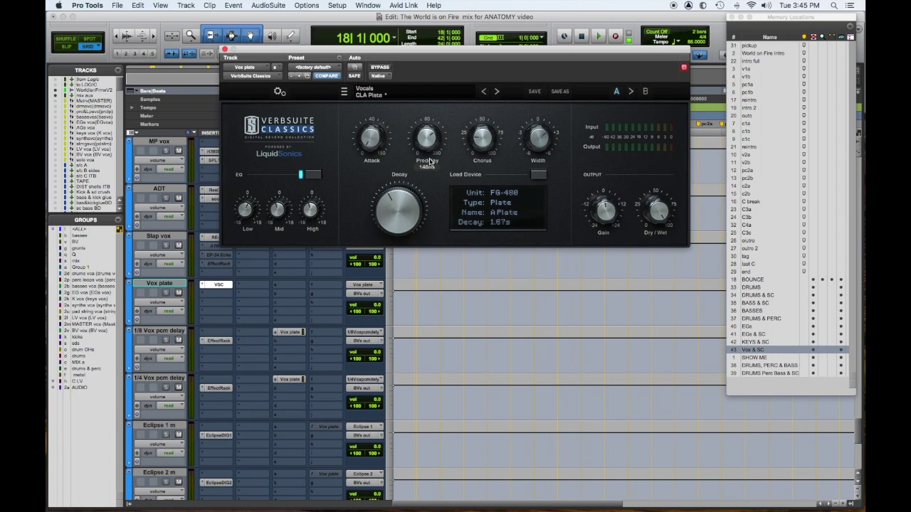
mouse_move(430, 136)
left_click(226, 49)
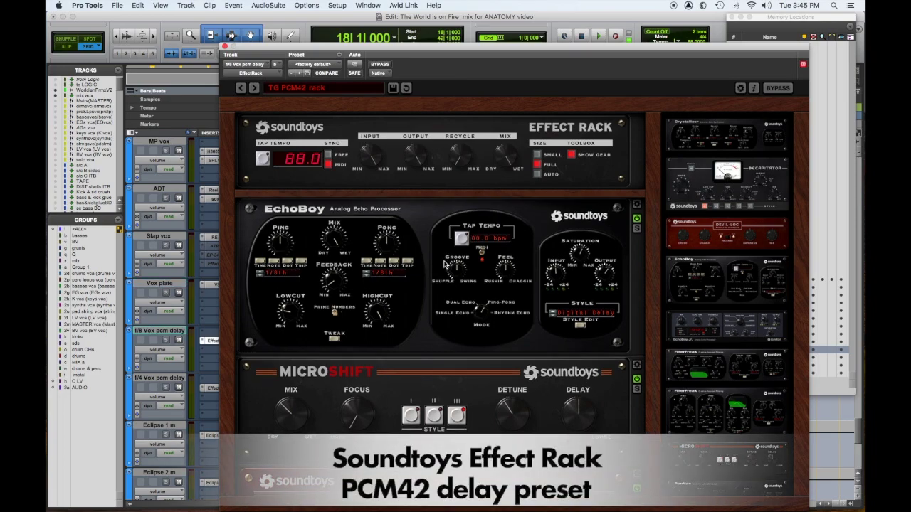
scroll(444, 264, "down", 1)
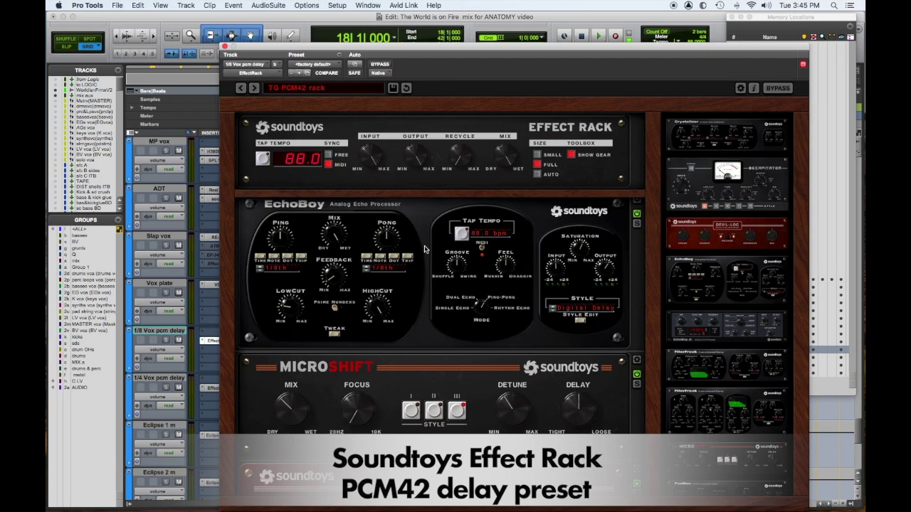
scroll(425, 249, "up", 1)
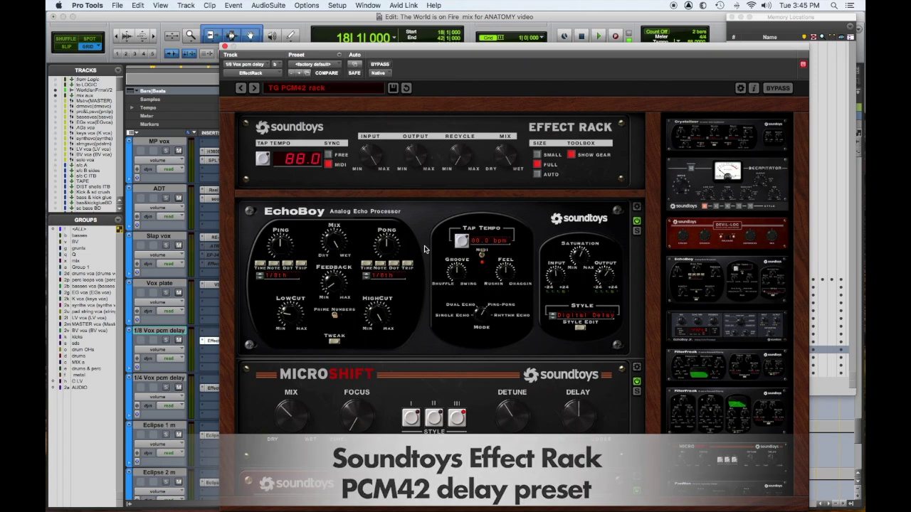
scroll(437, 266, "down", 1)
scroll(436, 265, "down", 1)
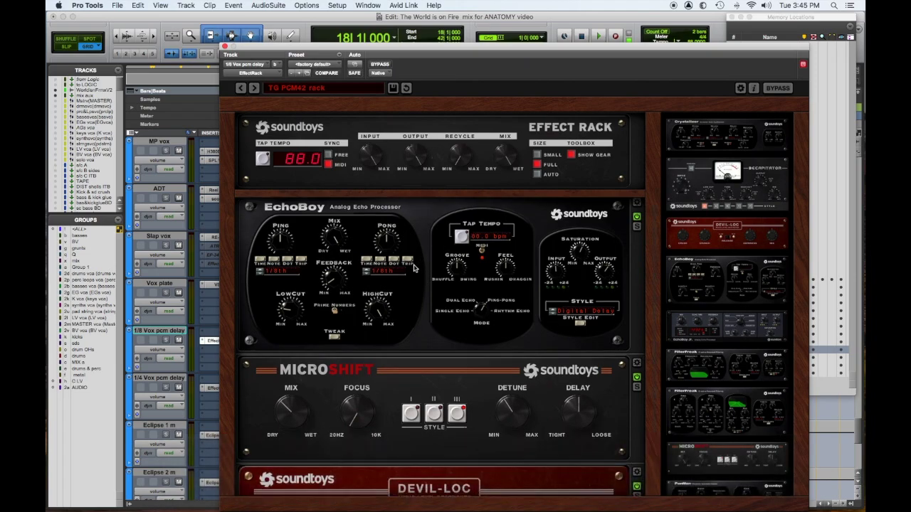
scroll(569, 304, "down", 1)
scroll(569, 304, "down", 5)
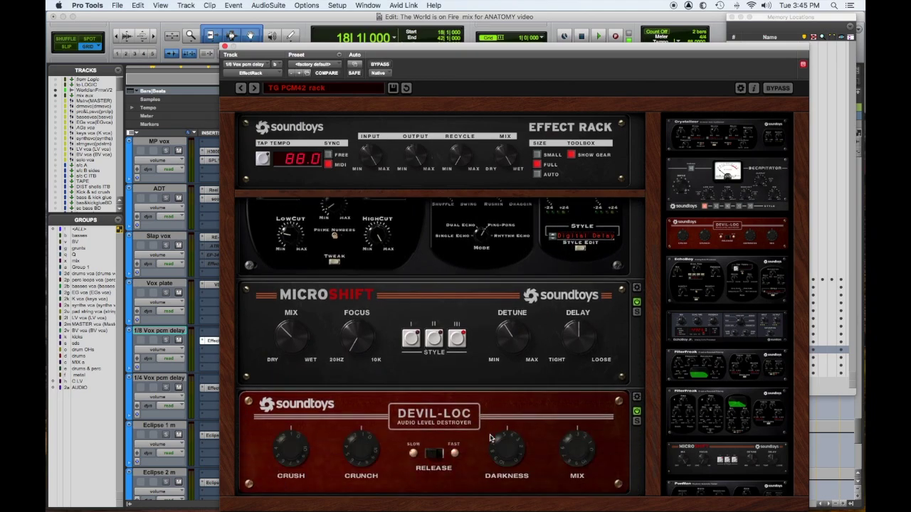
scroll(489, 436, "up", 5)
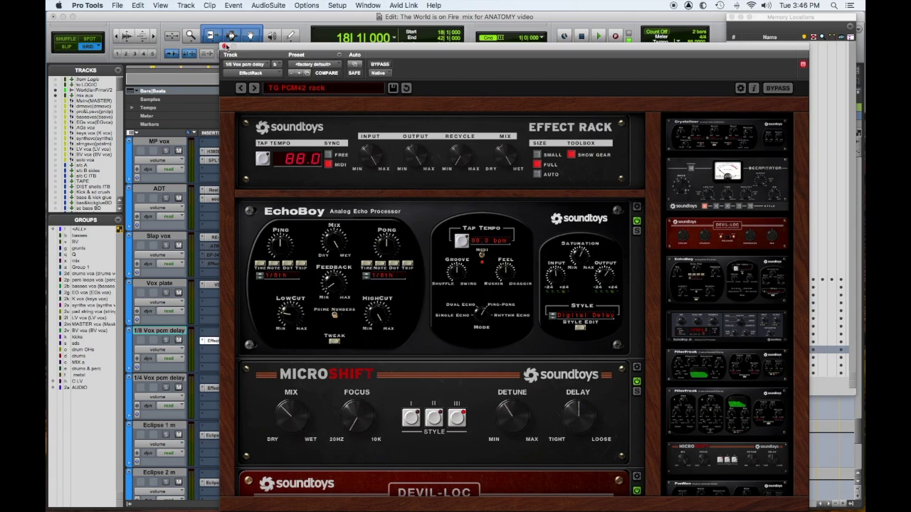
left_click(225, 47)
scroll(272, 276, "down", 5)
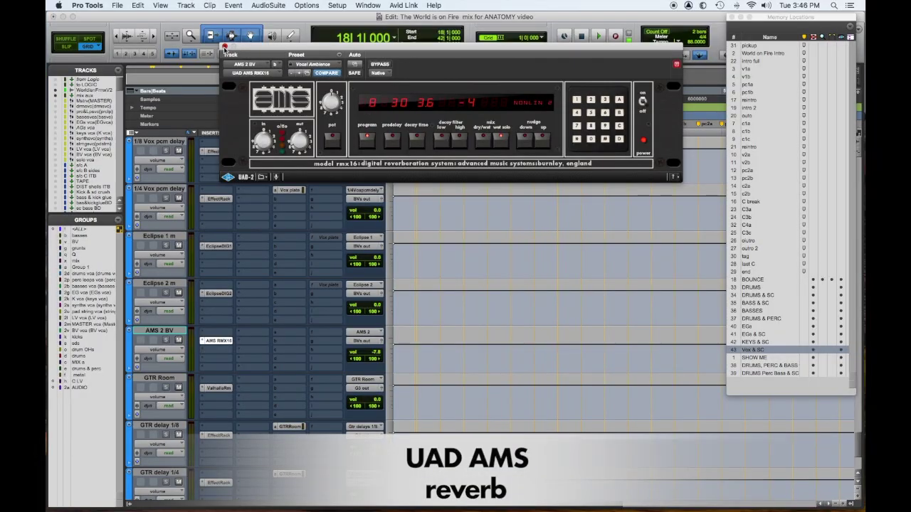
Step: Close the AMS reverb window and bring the lead vocal tracks into view
left_click(224, 47)
scroll(292, 348, "up", 10)
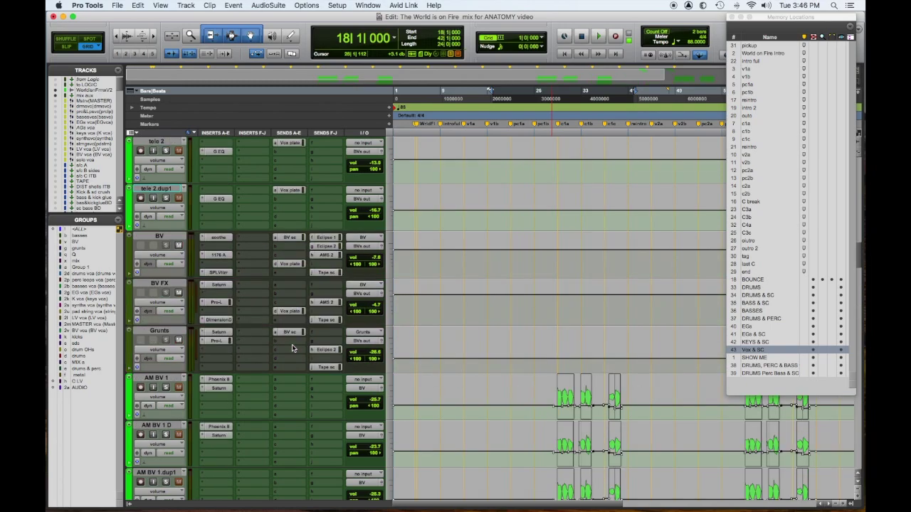
scroll(292, 348, "up", 5)
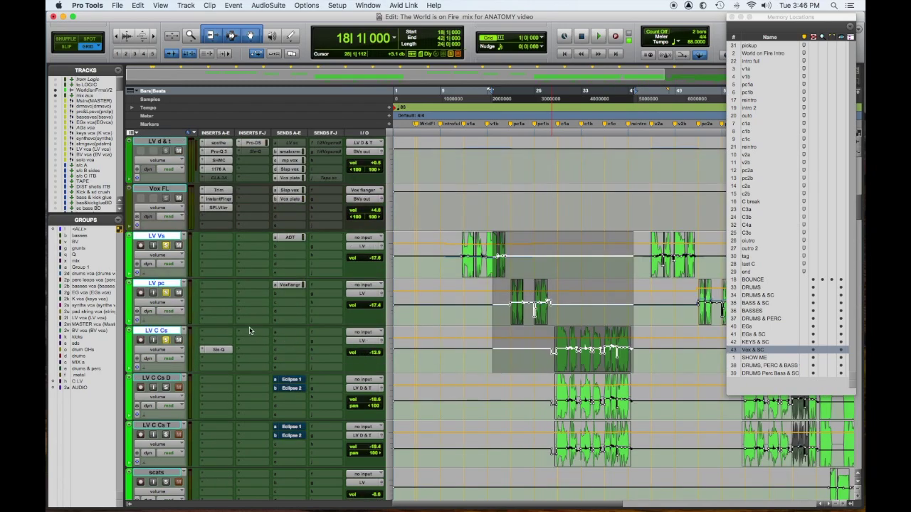
Step: Check the SIE-Q equaliser on LV C Cs, then play the session from bar 18
left_click(217, 349)
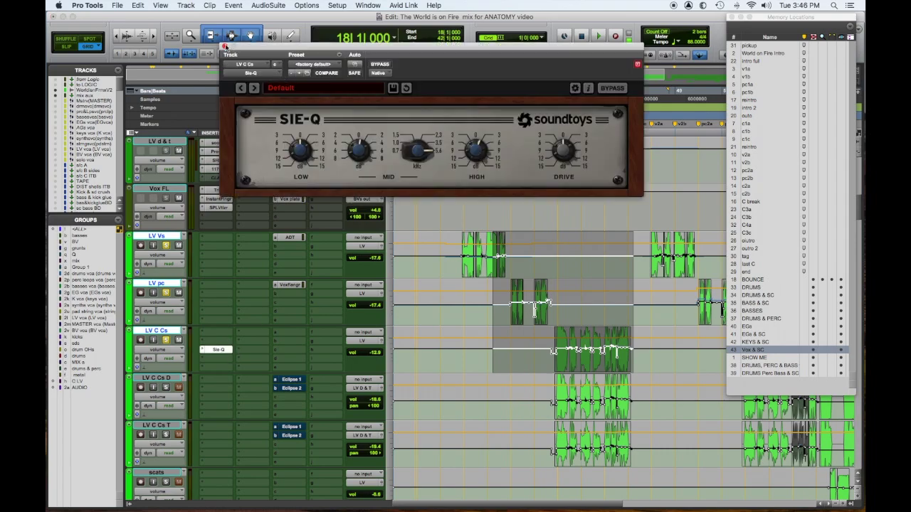
left_click(225, 46)
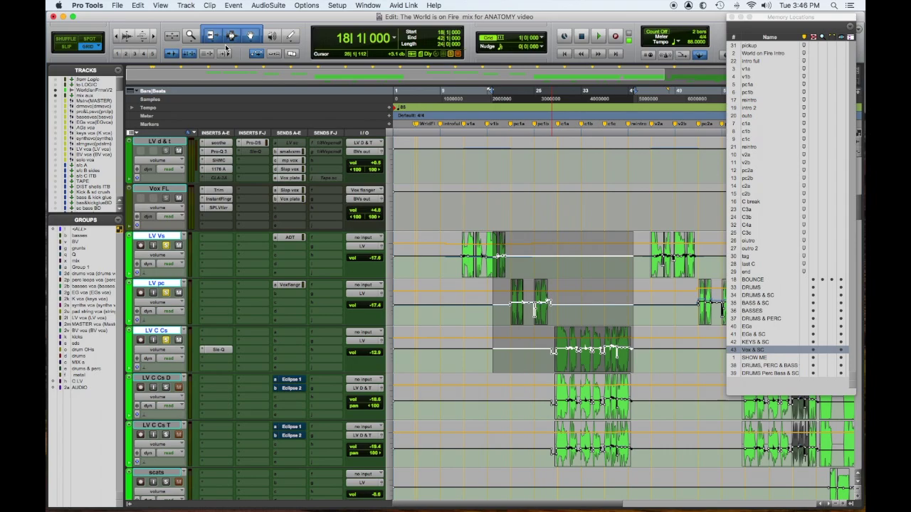
key("space")
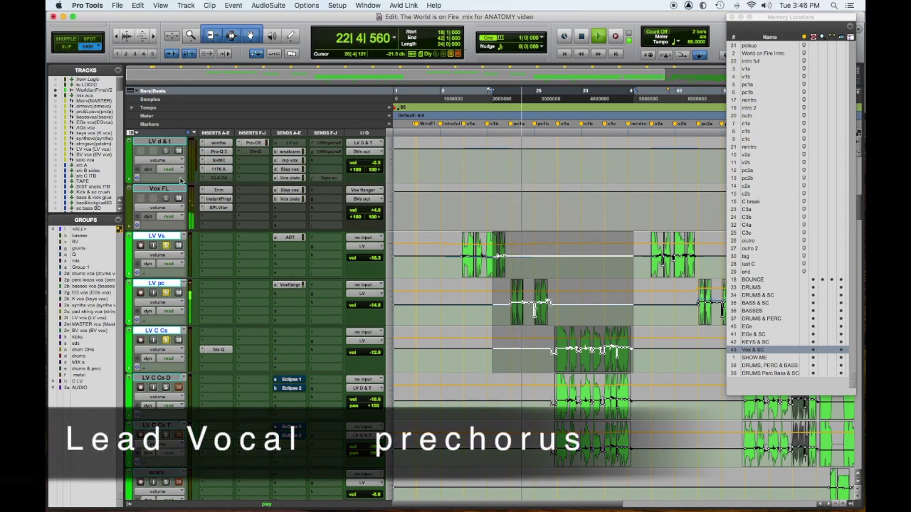
Step: Arrange Vox FL's Instant Flanger and SPL Vitalizer windows side by side, then close the Flanger
left_click(219, 199)
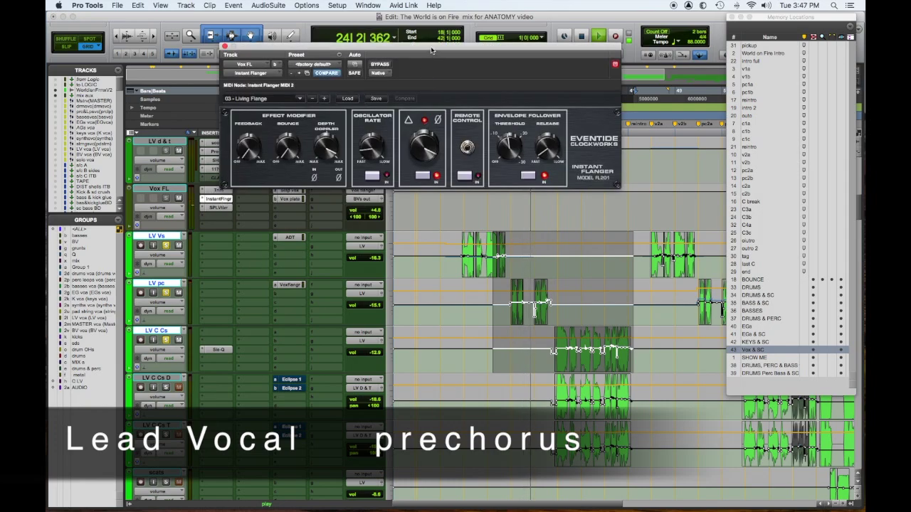
left_click_drag(431, 47, 481, 34)
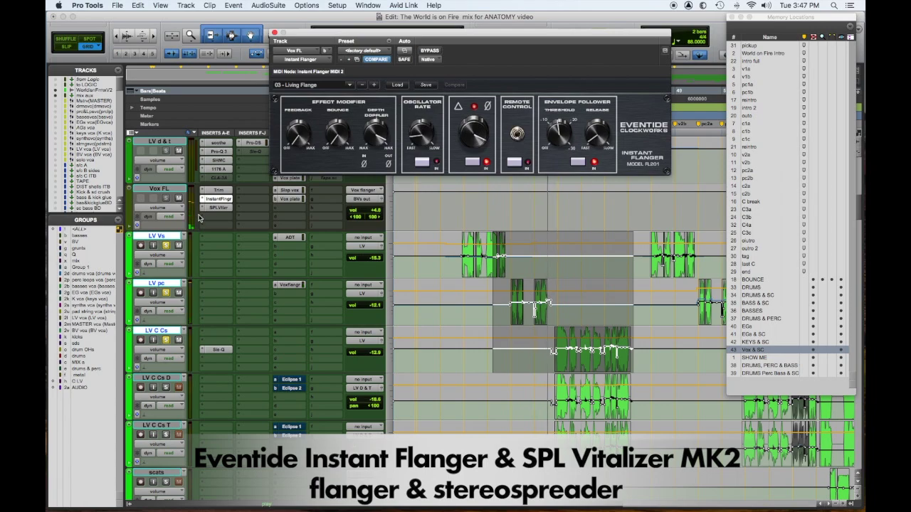
left_click(219, 207)
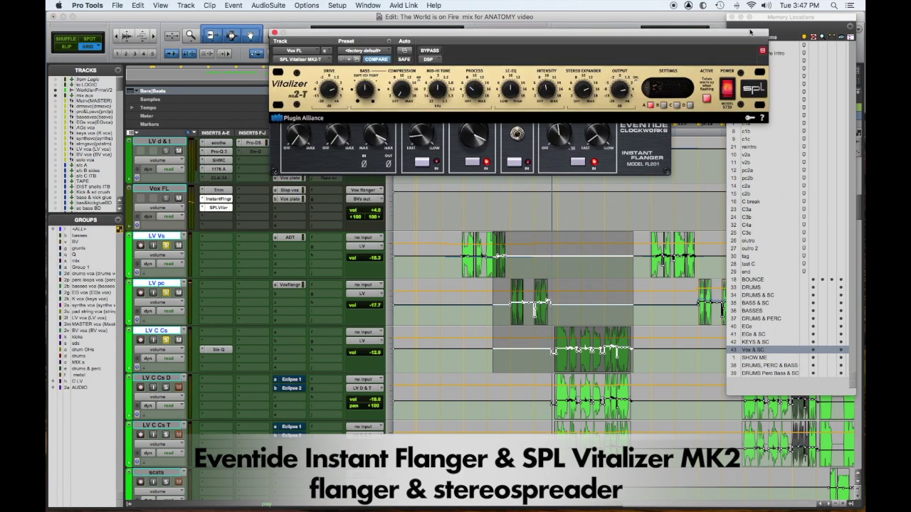
left_click_drag(712, 36, 716, 148)
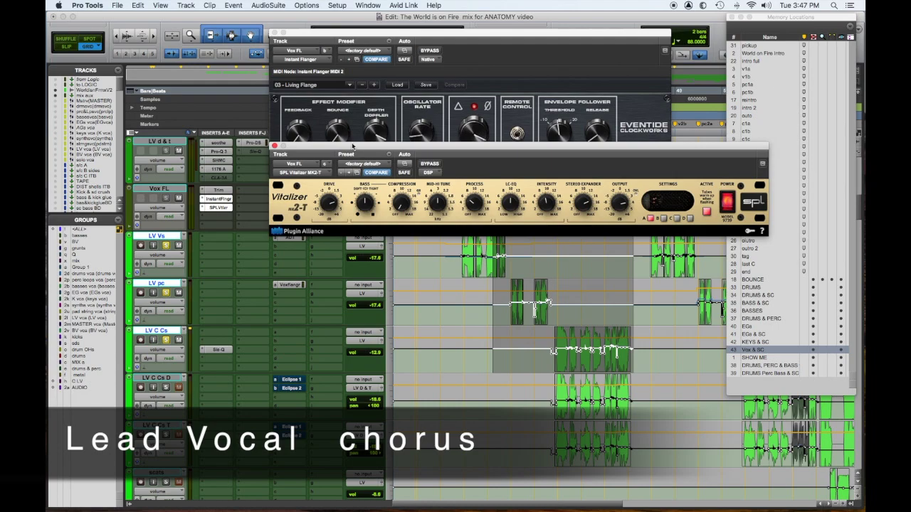
left_click_drag(379, 151, 361, 183)
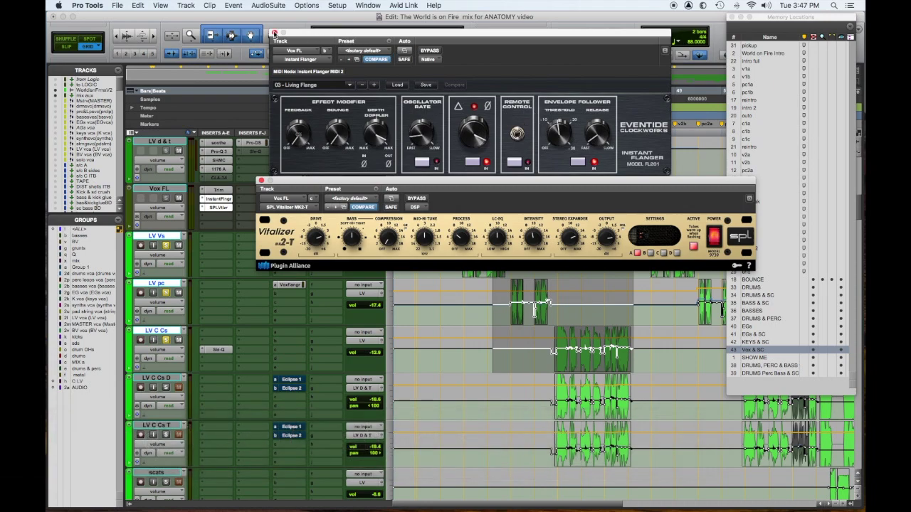
left_click(275, 34)
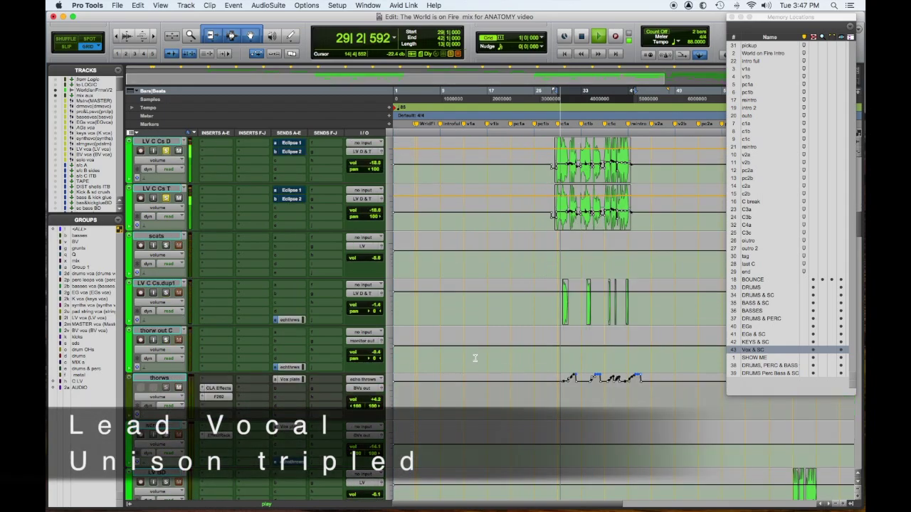
Step: Solo LV C Cs.dup1 and thorw out C, then stop playback back at bar 29
scroll(475, 358, "down", 2)
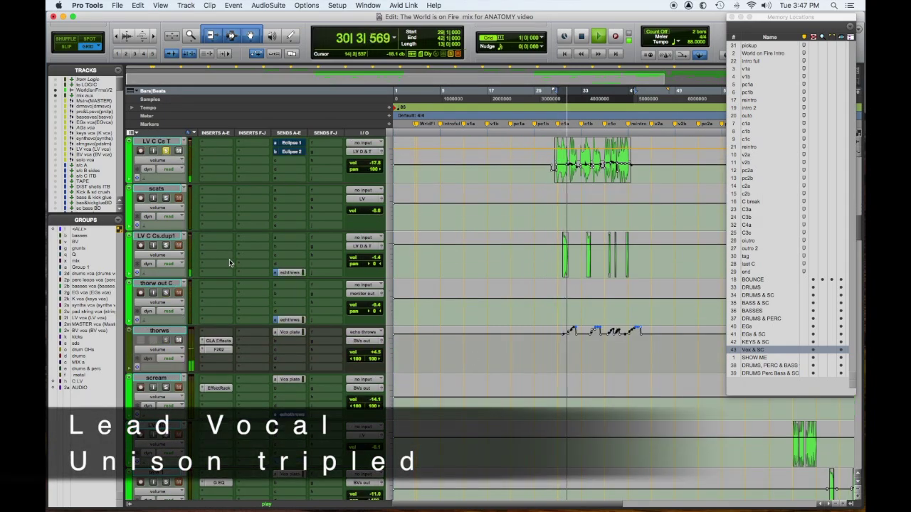
left_click(165, 245)
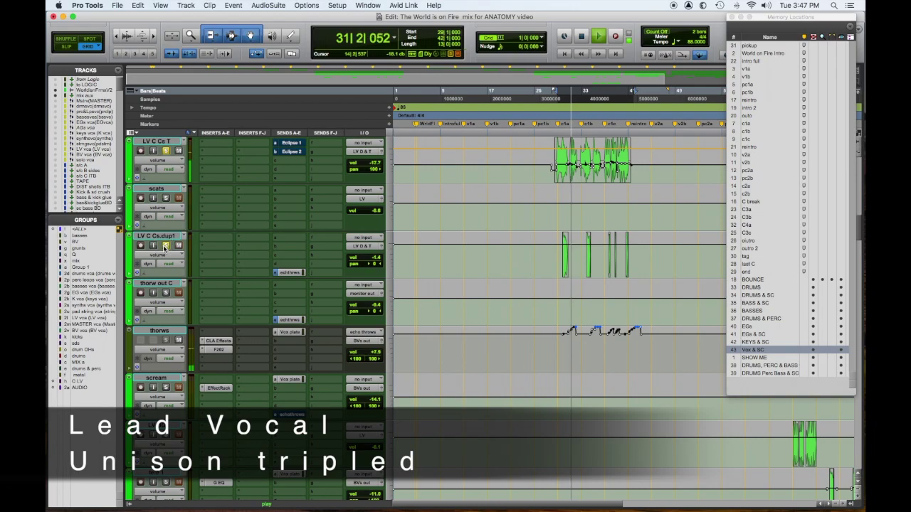
left_click(166, 292)
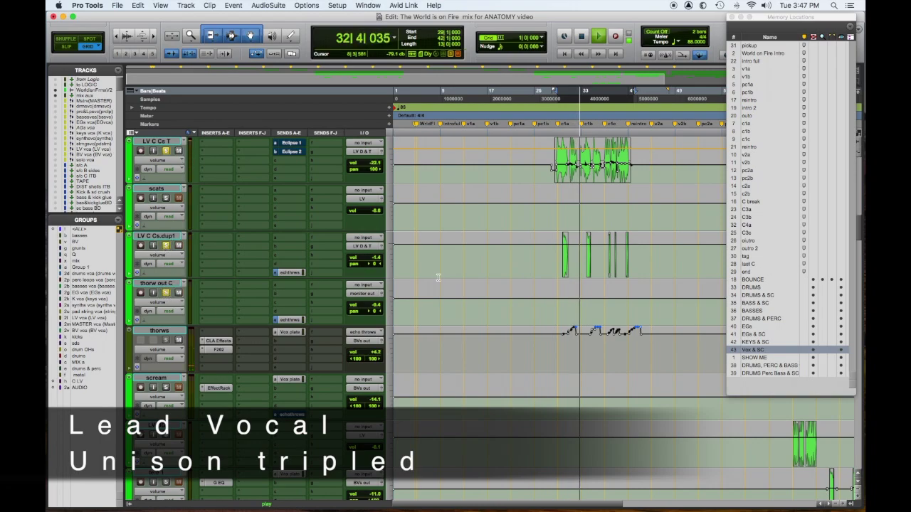
scroll(434, 280, "down", 2)
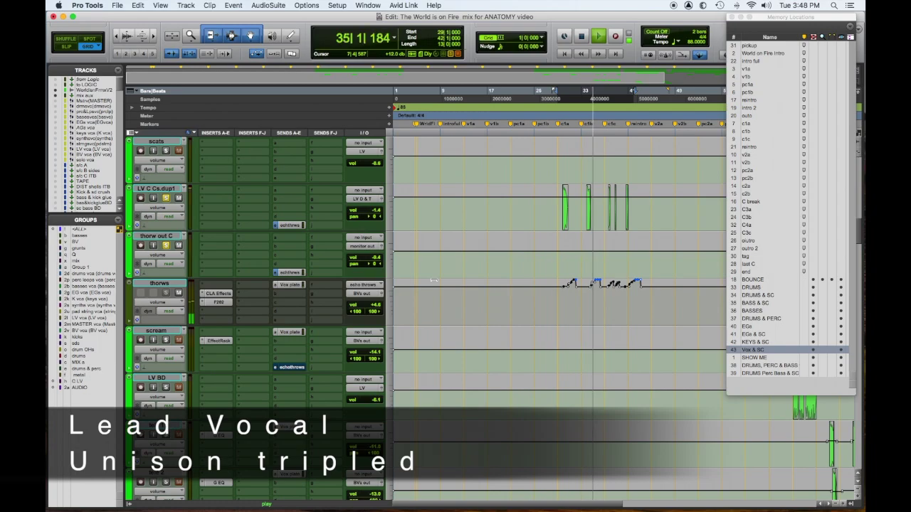
key("space")
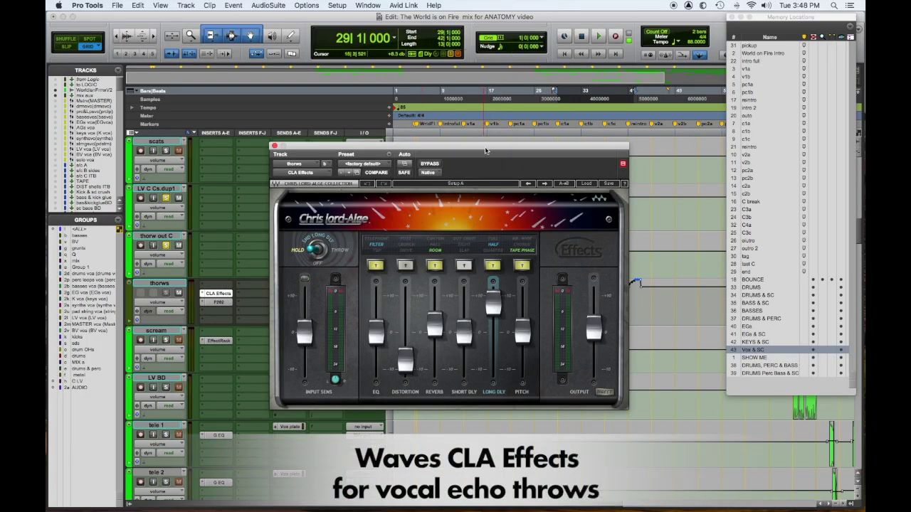
Step: Review and close thorws' CLA Effects and FilterBank F202, then select bars 28–43 on LV C Cs.dup1
left_click_drag(485, 148, 389, 71)
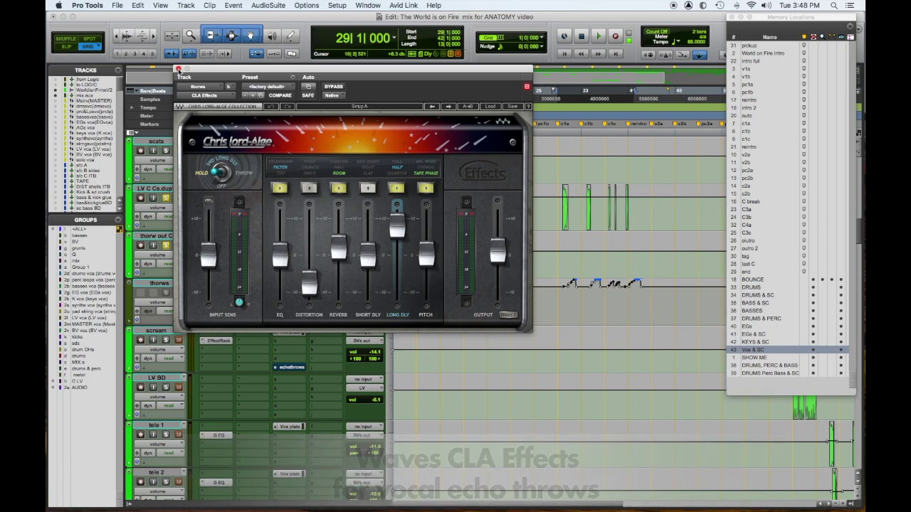
left_click(179, 69)
left_click(217, 302)
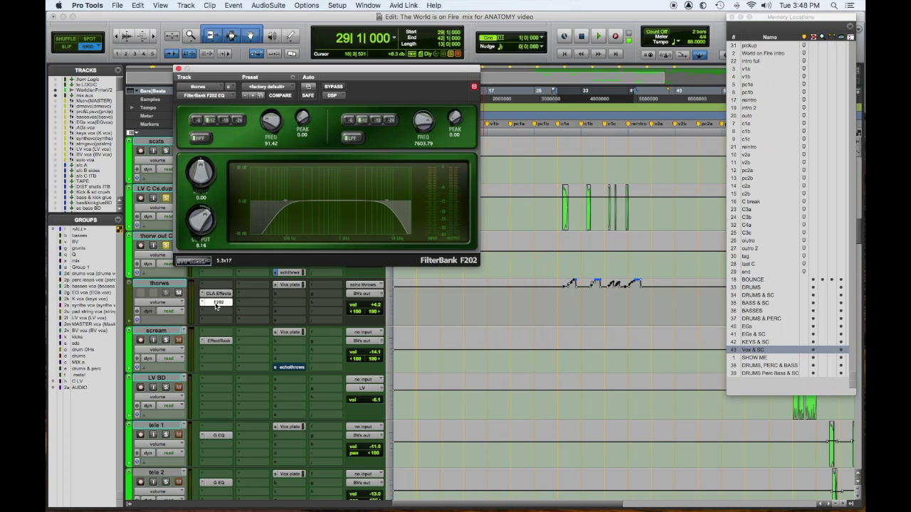
left_click(179, 69)
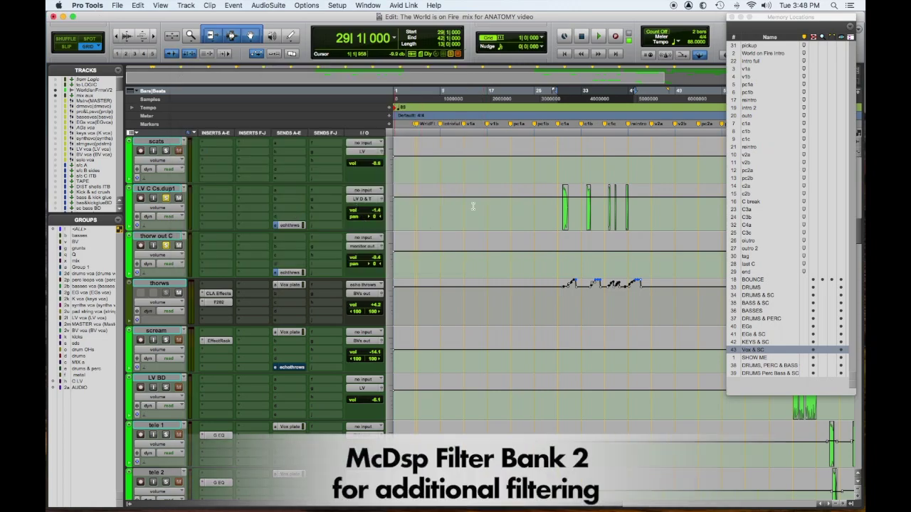
left_click_drag(550, 199, 639, 204)
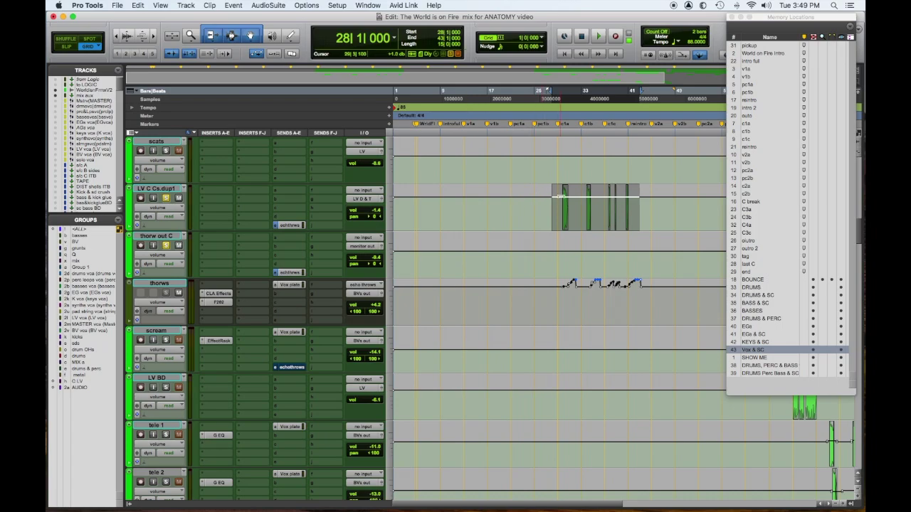
Step: Play the session from bar 29 and stop it
left_click(558, 203)
key("space")
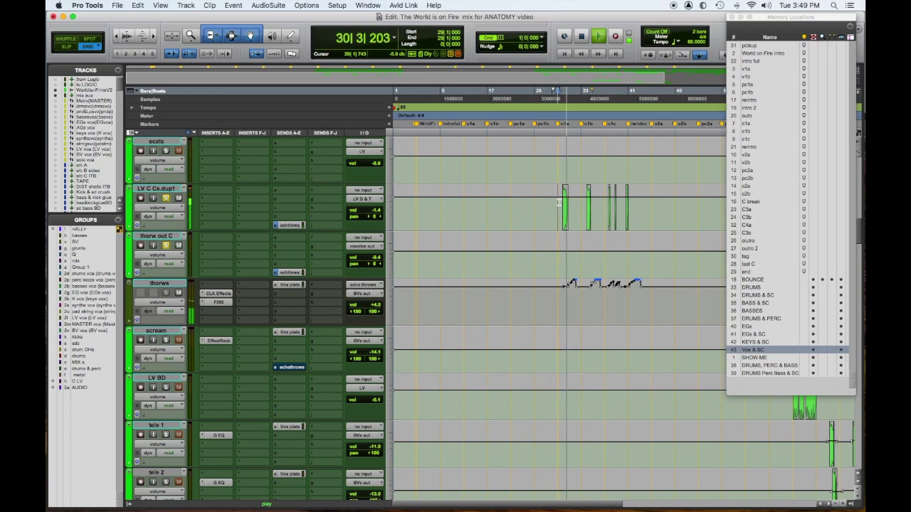
key("space")
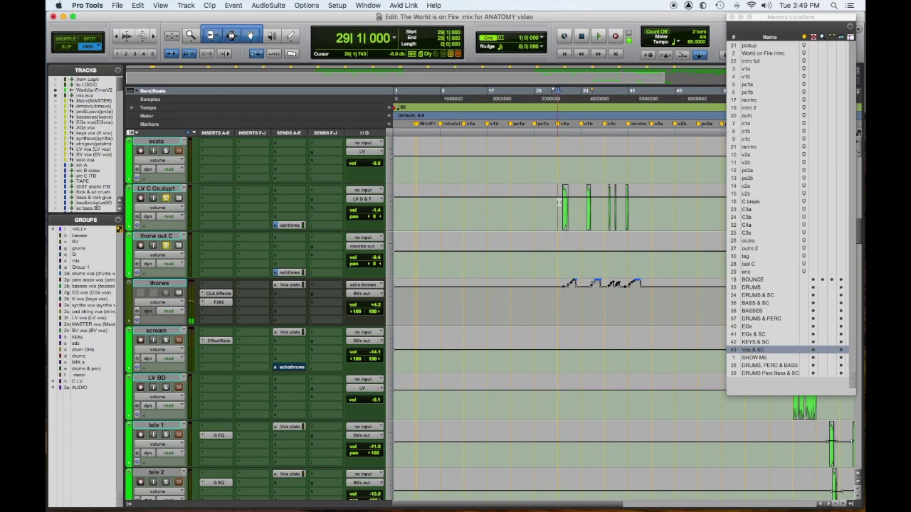
Step: Zoom out to the whole song and select bars 73–88 across tele 1, tele 2 and tele 2.dup1
scroll(626, 195, "down", 1)
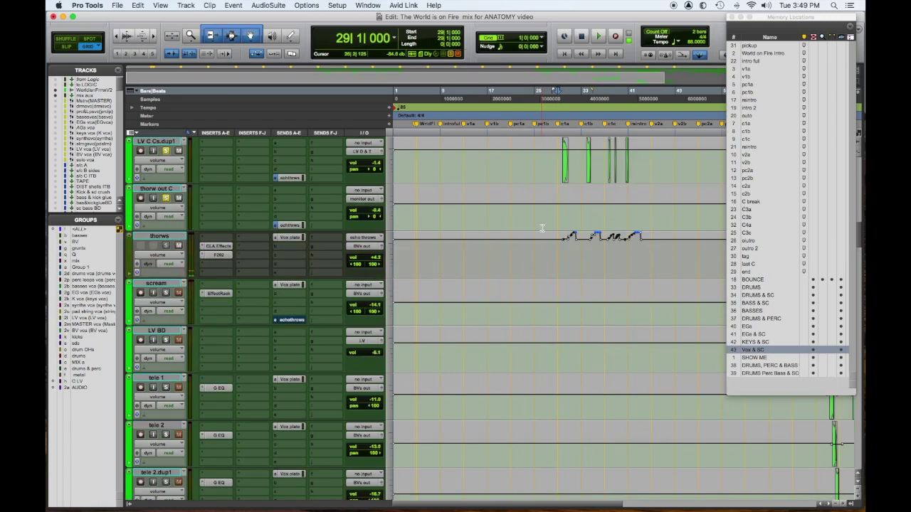
key("super+bracketleft")
left_click_drag(604, 393, 648, 481)
scroll(558, 379, "down", 1)
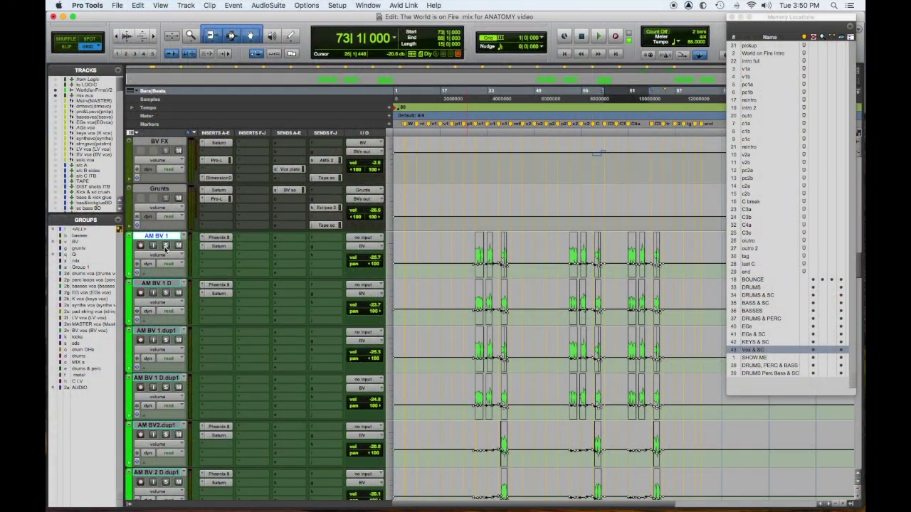
Step: Solo the background vocal group from AM BV 1 and play it back from bar 28
left_click(165, 246)
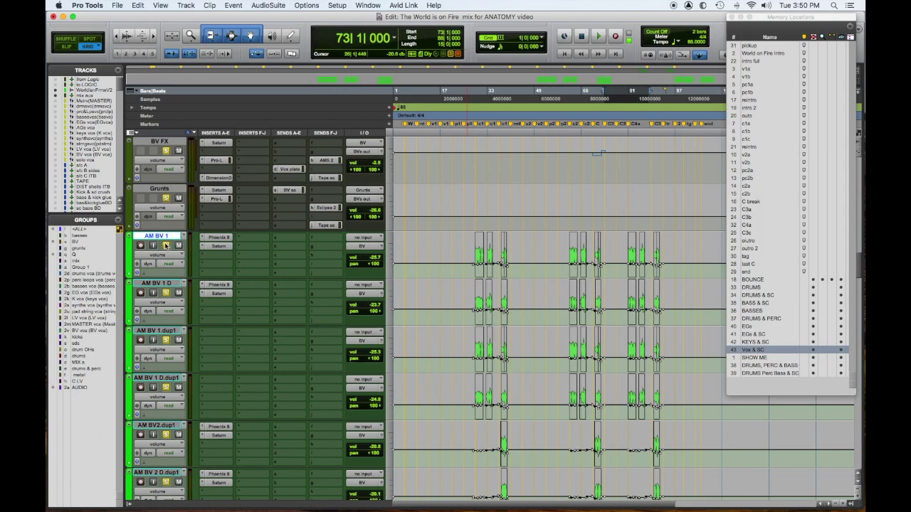
scroll(406, 247, "down", 2)
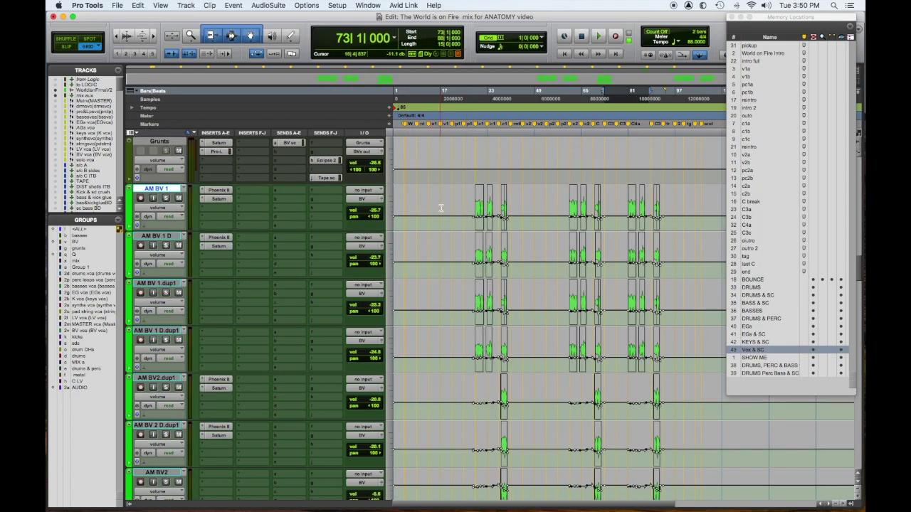
left_click(473, 204)
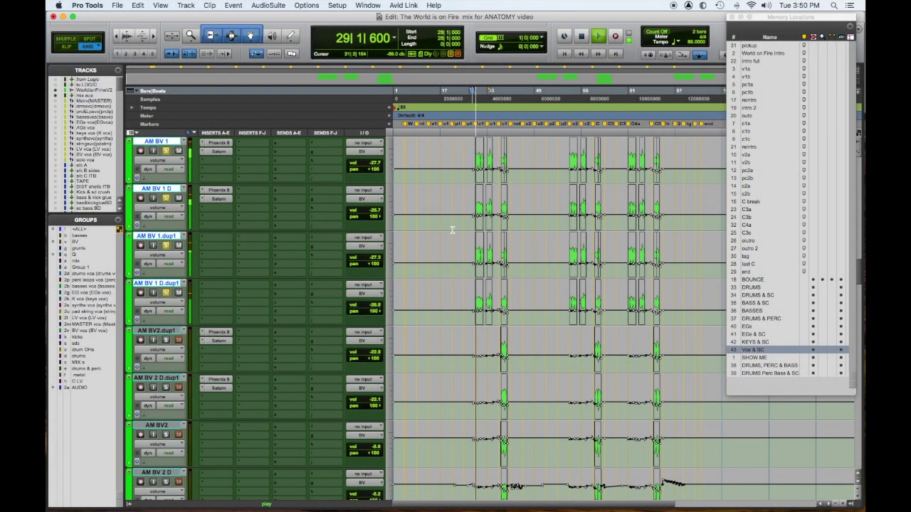
scroll(452, 230, "down", 2)
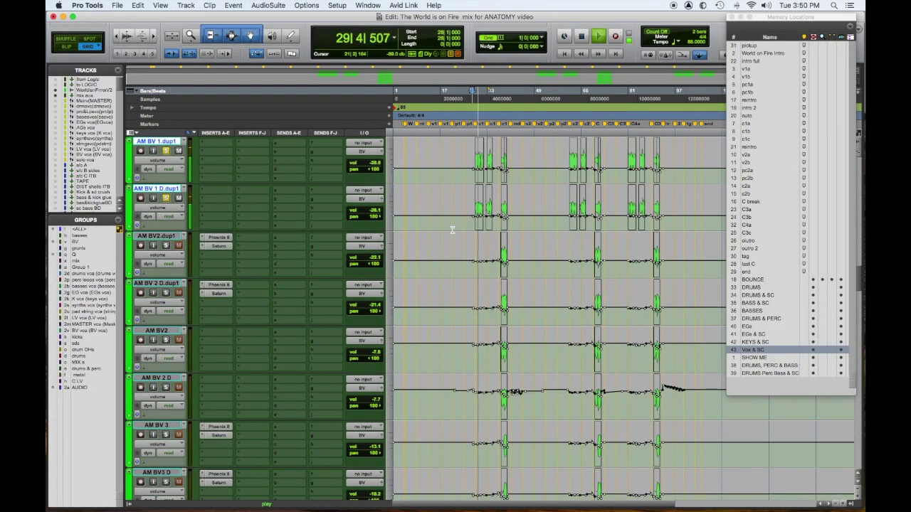
scroll(398, 214, "down", 7)
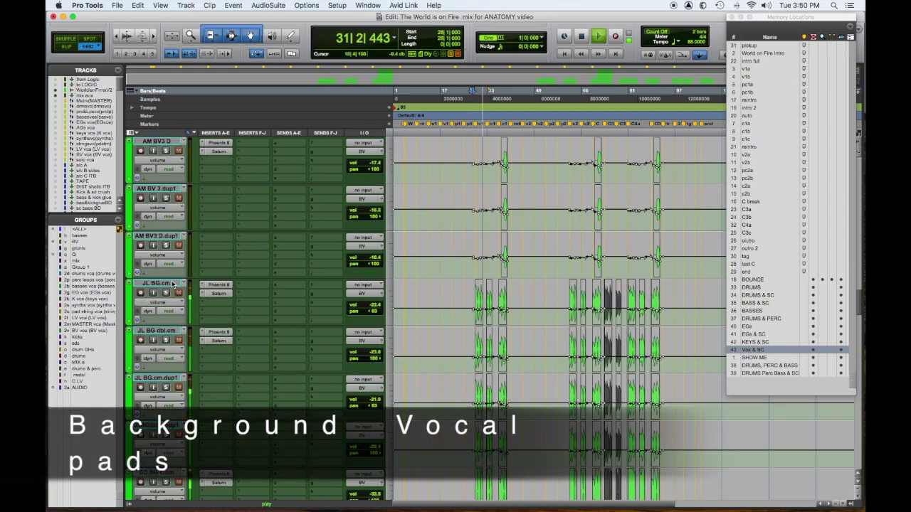
left_click(172, 284)
key("space")
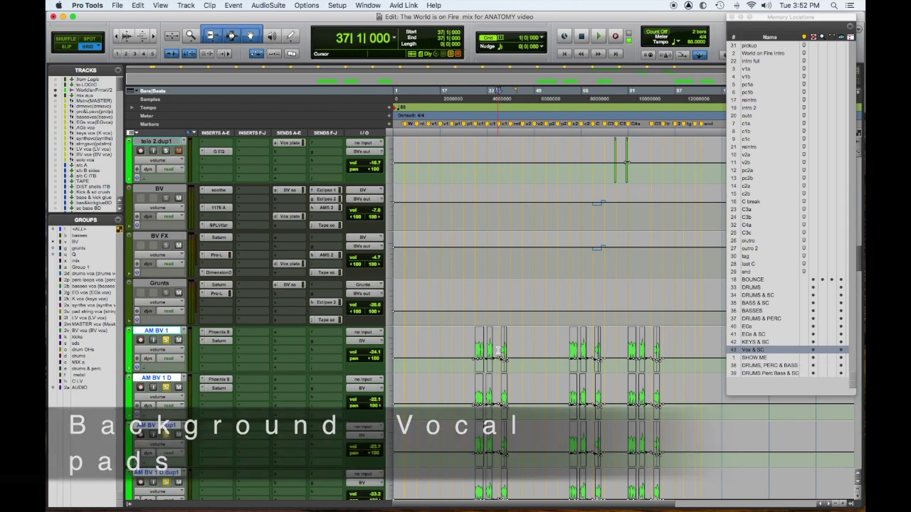
key("space")
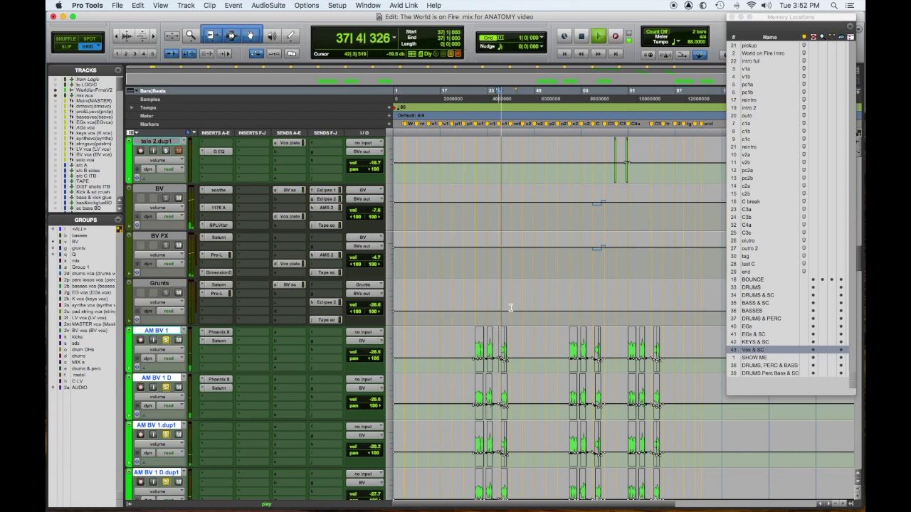
Step: Select the LV BD through tele 2.dup1 tracks while playback continues
scroll(532, 267, "up", 10)
scroll(530, 287, "up", 15)
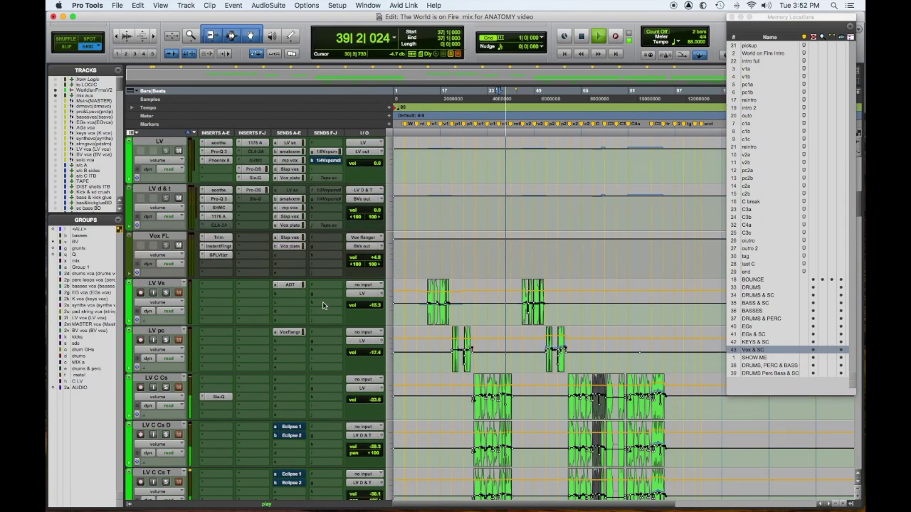
scroll(305, 318, "down", 15)
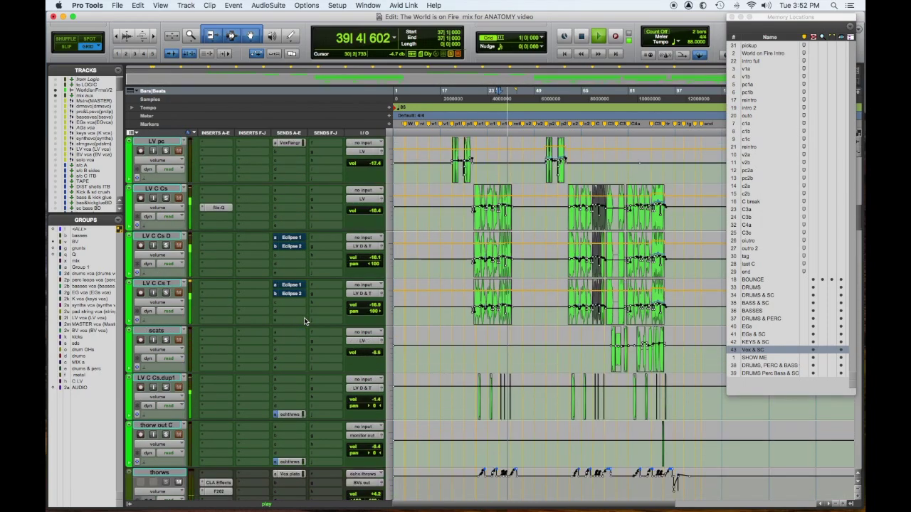
scroll(305, 321, "down", 5)
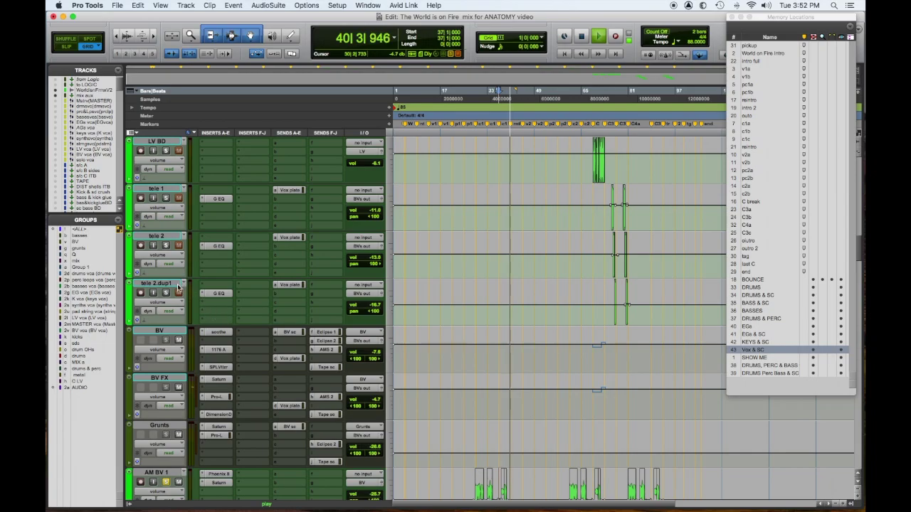
left_click(171, 287, "shift")
Step: Solo the selected LV BD and tele tracks, listen, then unsolo them
left_click(166, 294)
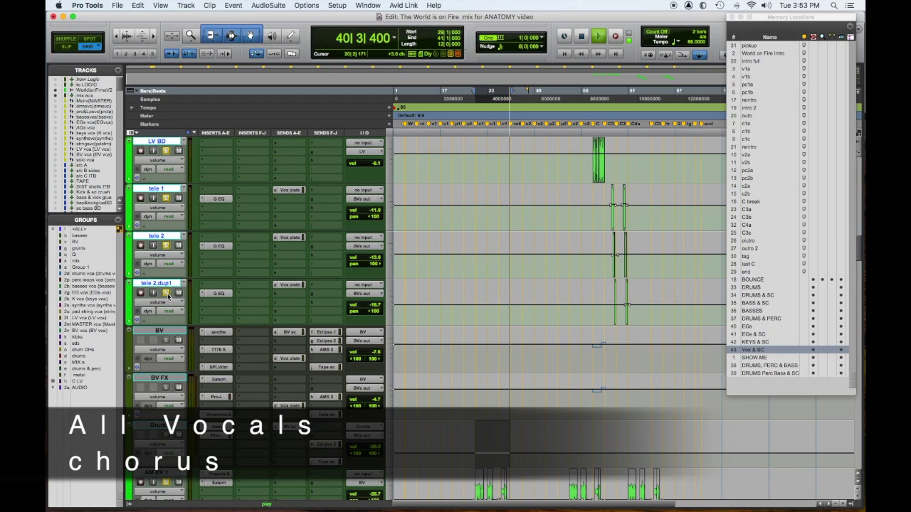
key("space")
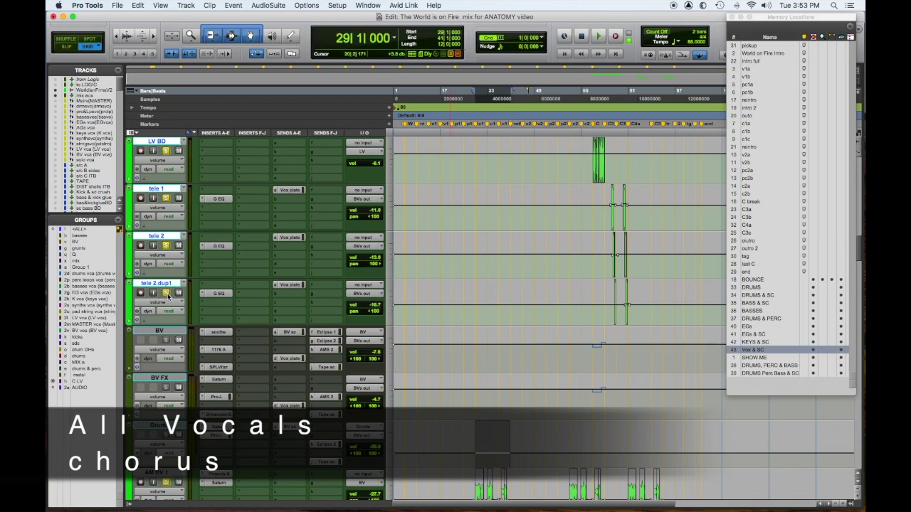
left_click(167, 293)
Step: Play the chorus from bar 35 and stop back at bar 35
left_click(492, 435)
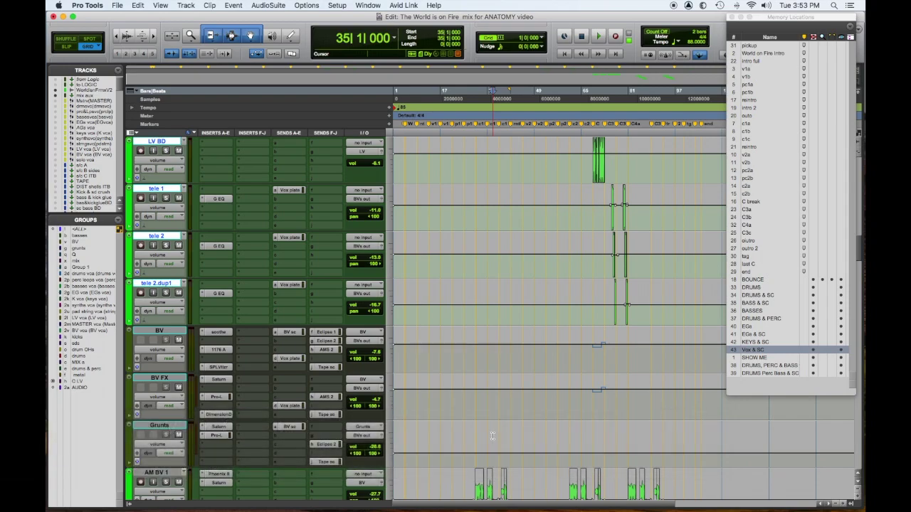
key("space")
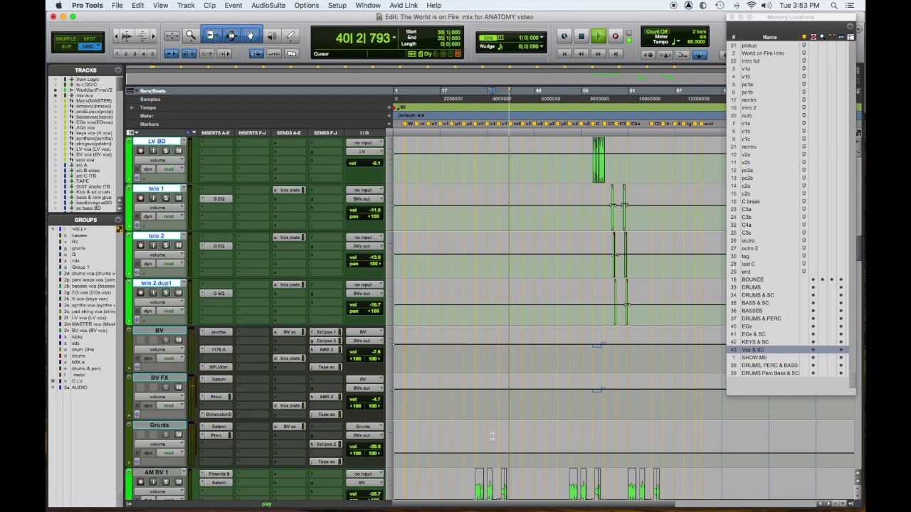
key("space")
Step: Select the ROB runt clip at bar 41 in the Grunts tracks
scroll(717, 308, "down", 12)
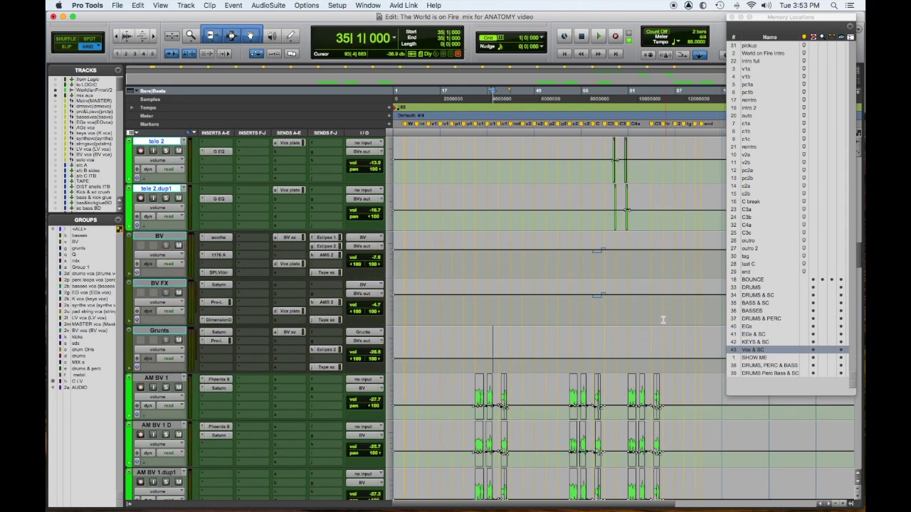
scroll(661, 321, "down", 12)
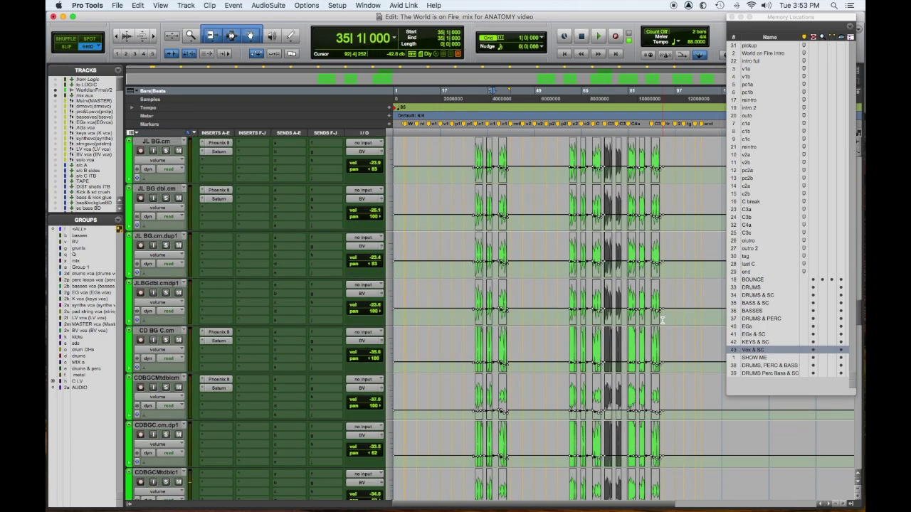
scroll(662, 320, "down", 10)
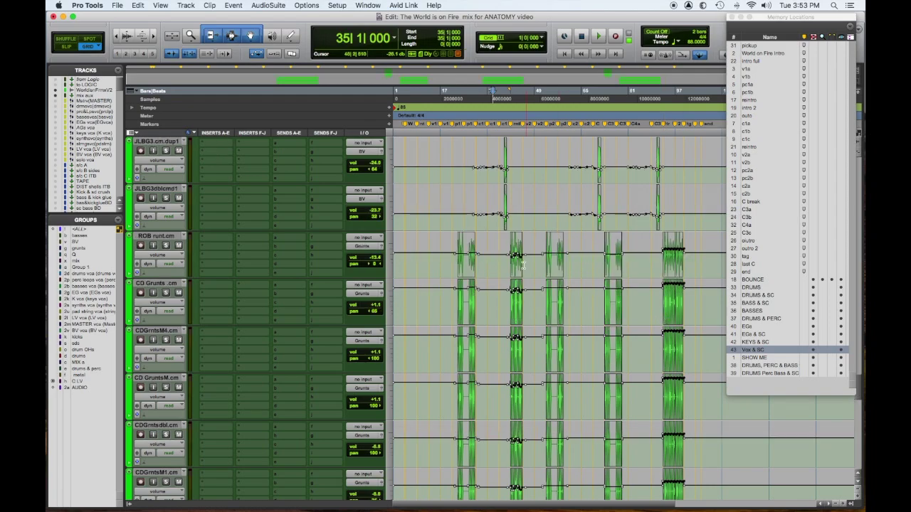
left_click(511, 262)
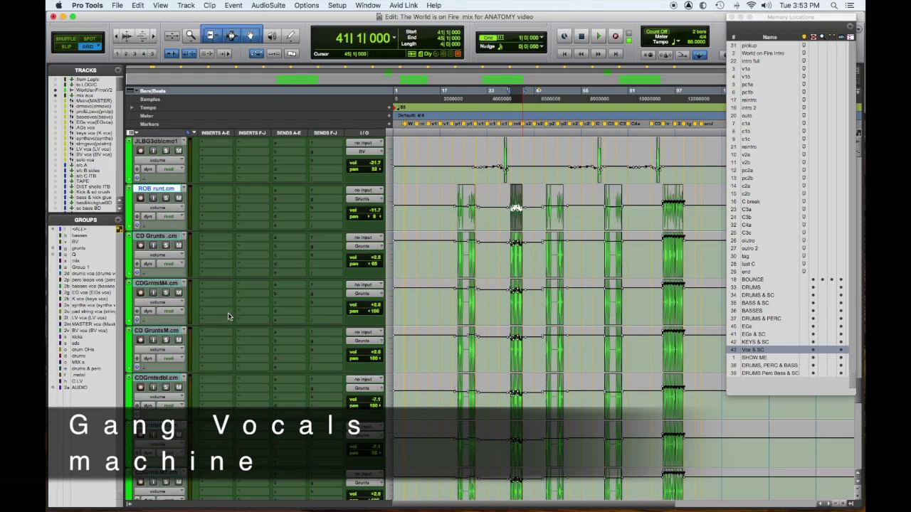
scroll(228, 316, "down", 3)
scroll(228, 313, "down", 6)
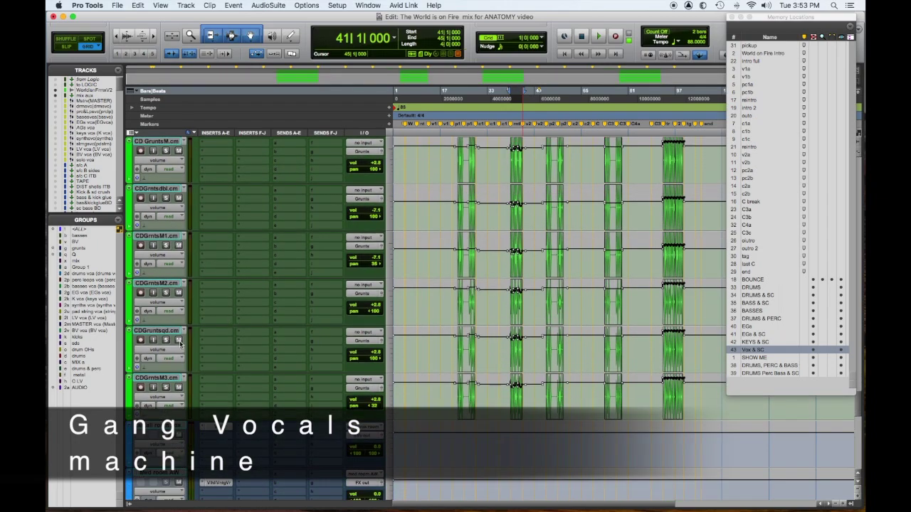
Step: Solo the gang-vocal grunt tracks, play them from bar 41, then unsolo them
left_click(167, 388)
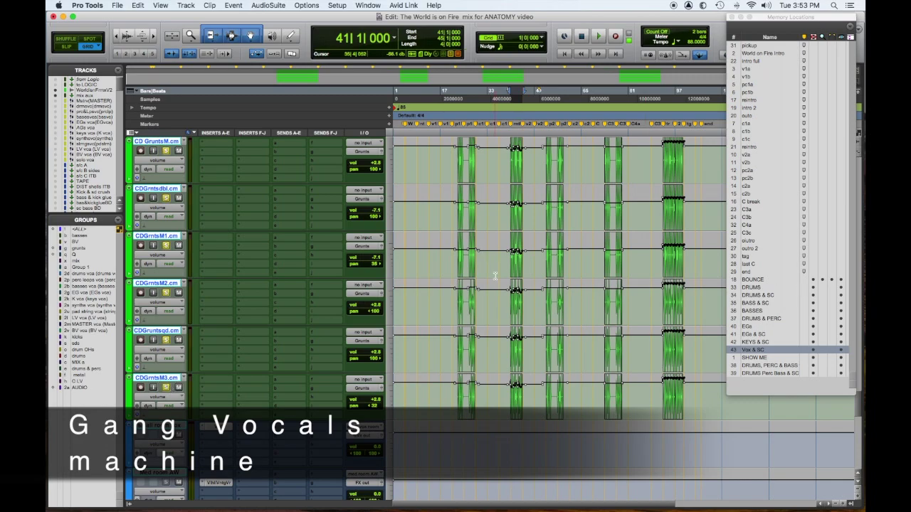
key("space")
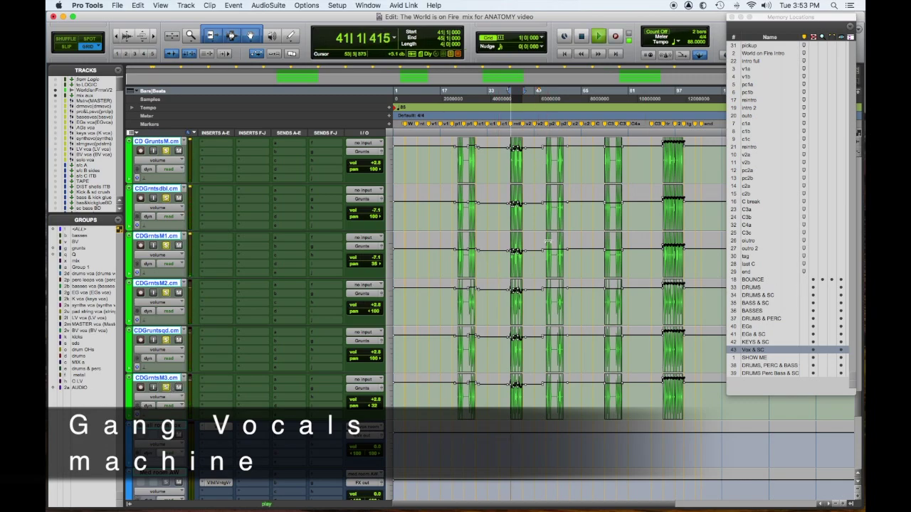
left_click(166, 293)
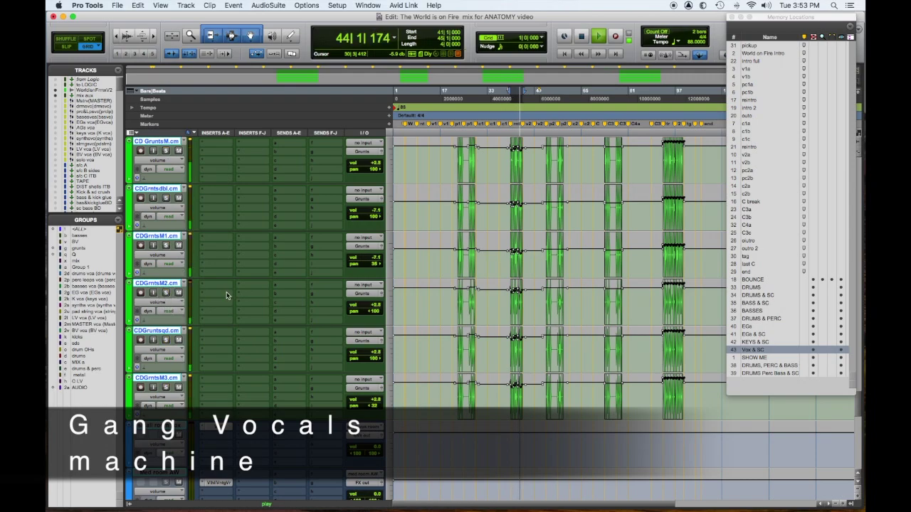
scroll(247, 299, "up", 2)
scroll(247, 296, "up", 7)
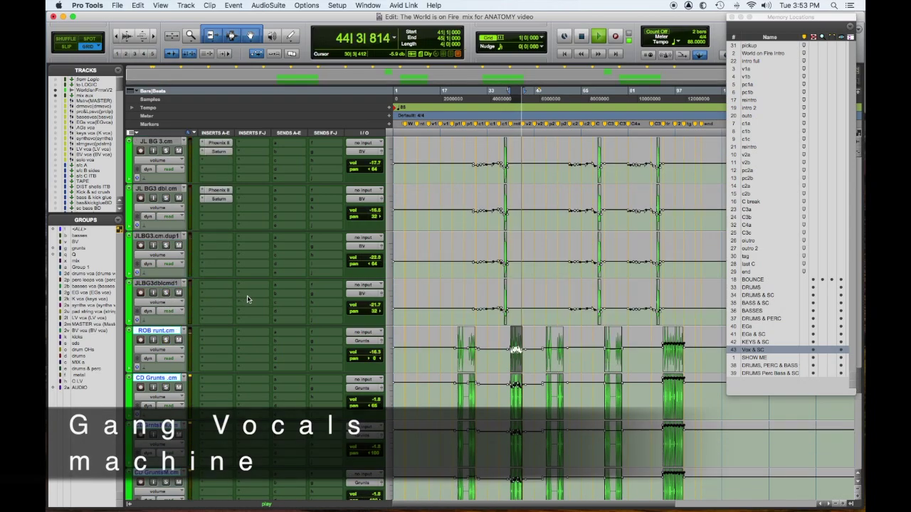
scroll(247, 296, "up", 7)
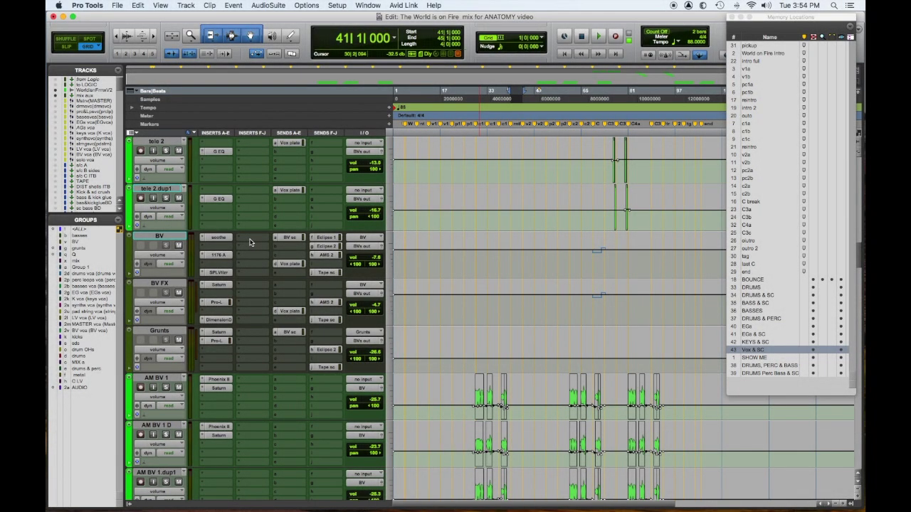
left_click(216, 238)
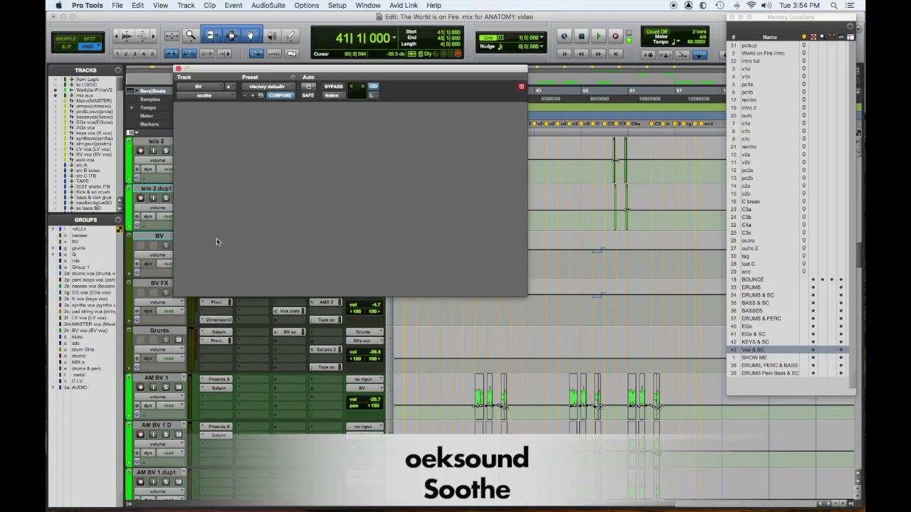
left_click_drag(338, 67, 503, 30)
left_click(216, 255)
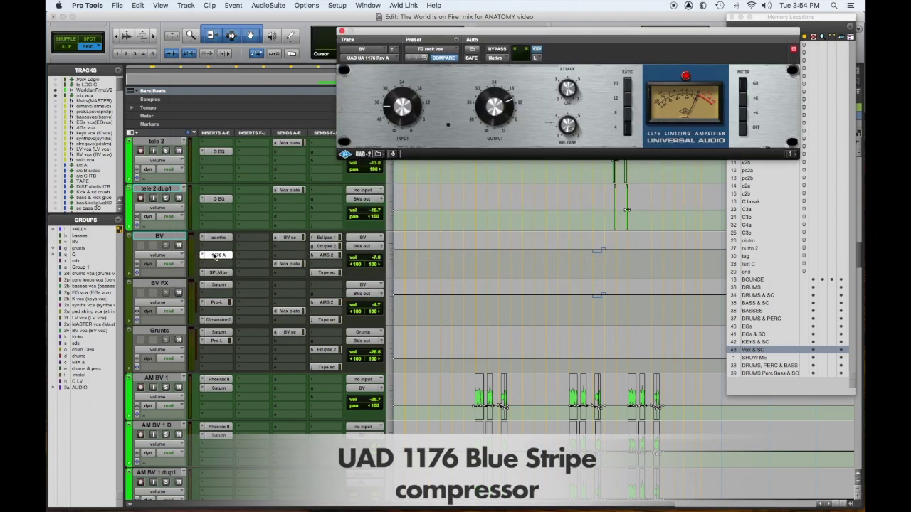
left_click(227, 274)
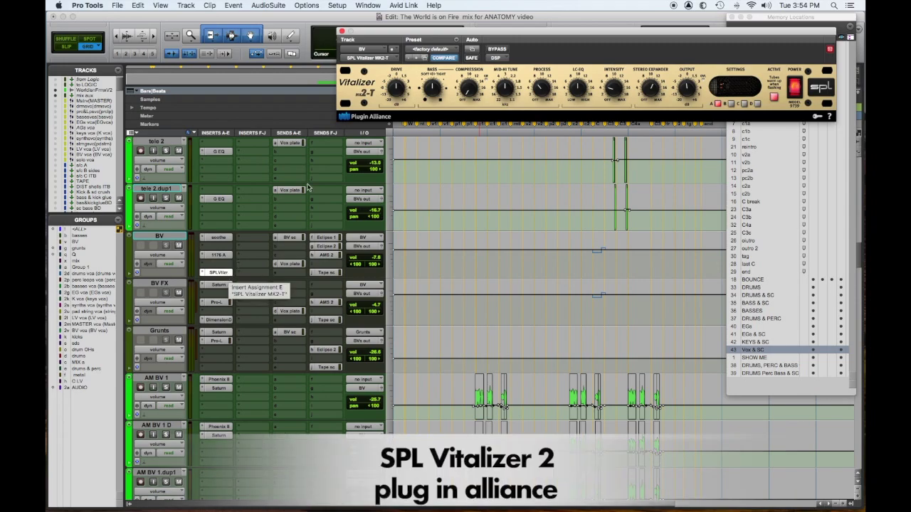
left_click(169, 283)
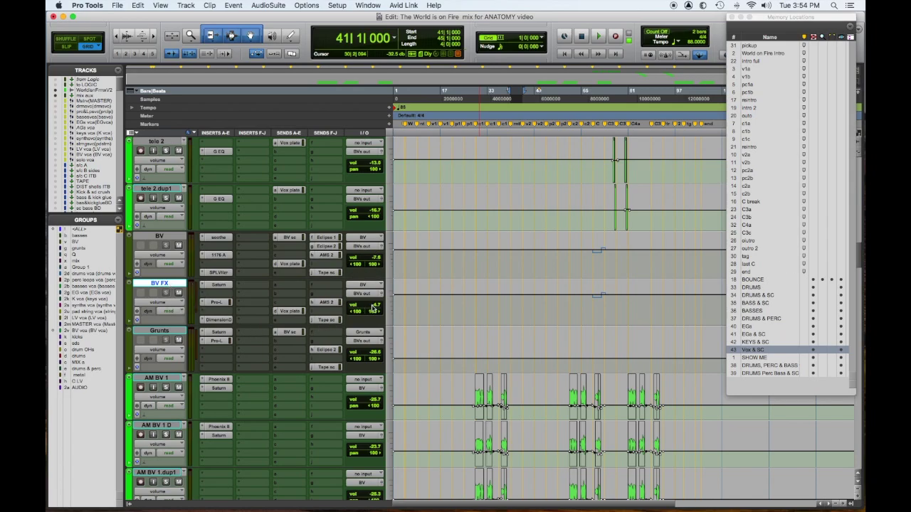
left_click(224, 285)
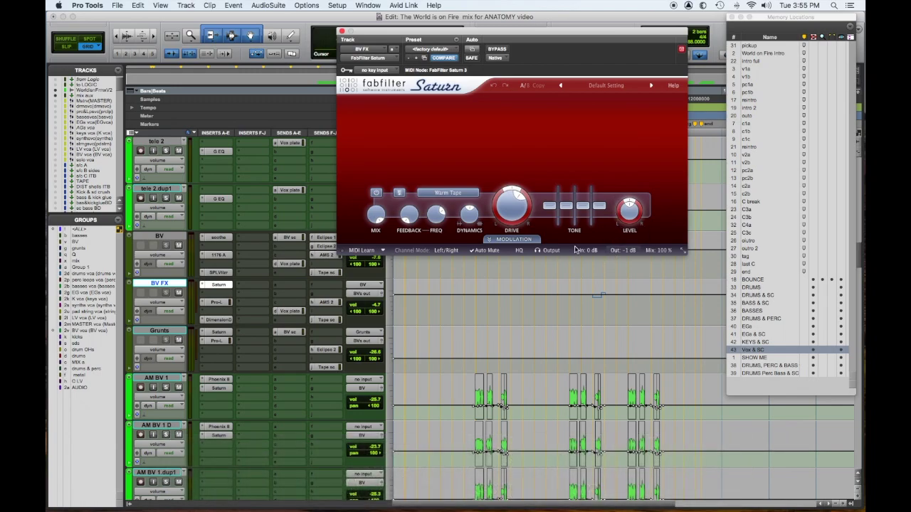
mouse_move(507, 212)
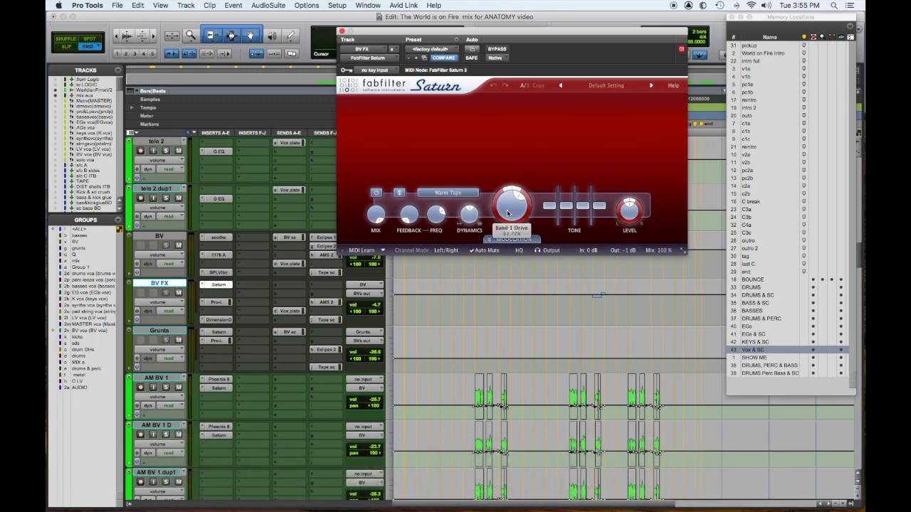
left_click(227, 302)
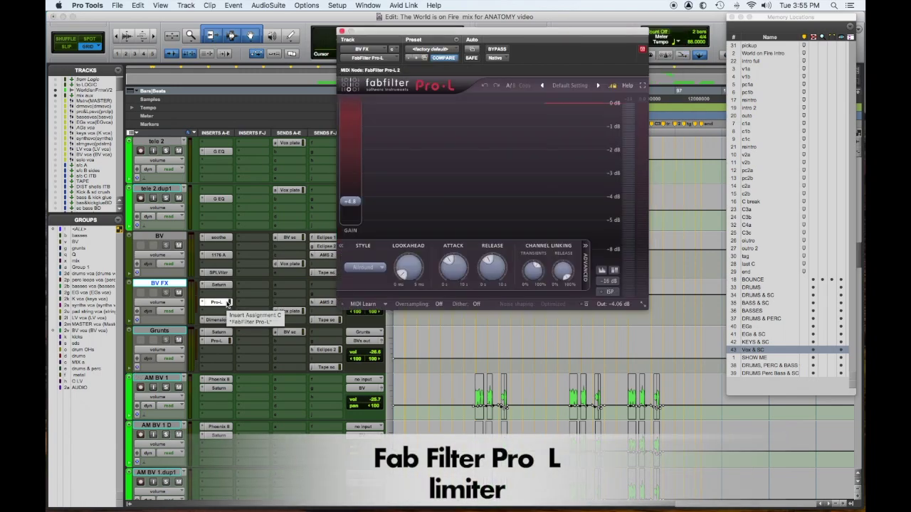
left_click(222, 321)
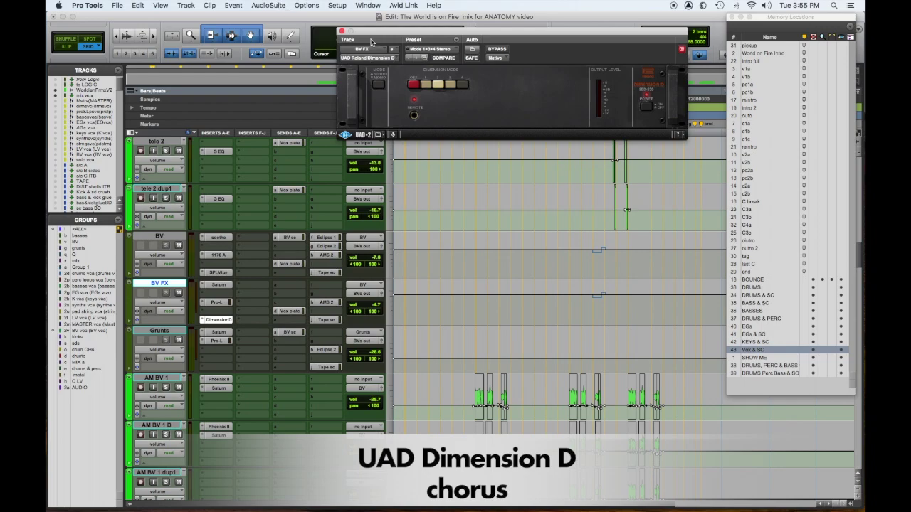
left_click(343, 32)
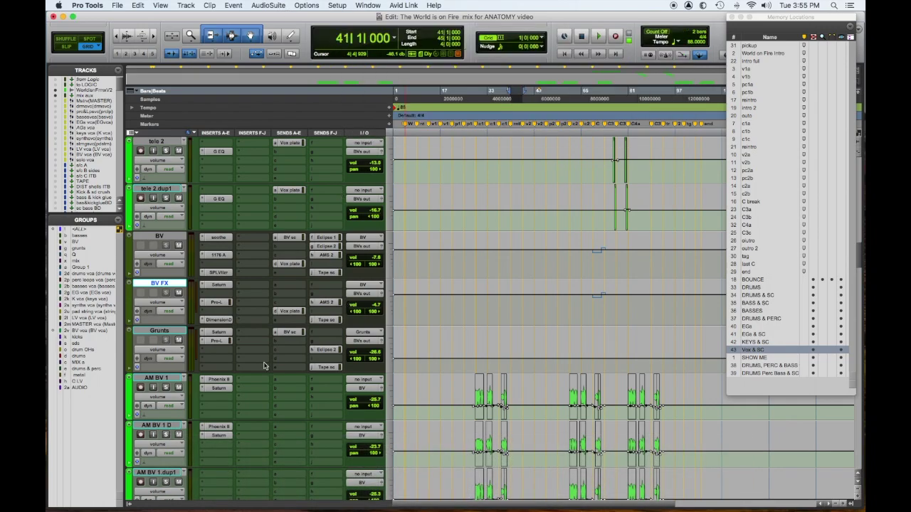
Step: Open the Grunts track's Saturn saturation plugin, then its FabFilter Pro-L limiter at the default preset
left_click(218, 333)
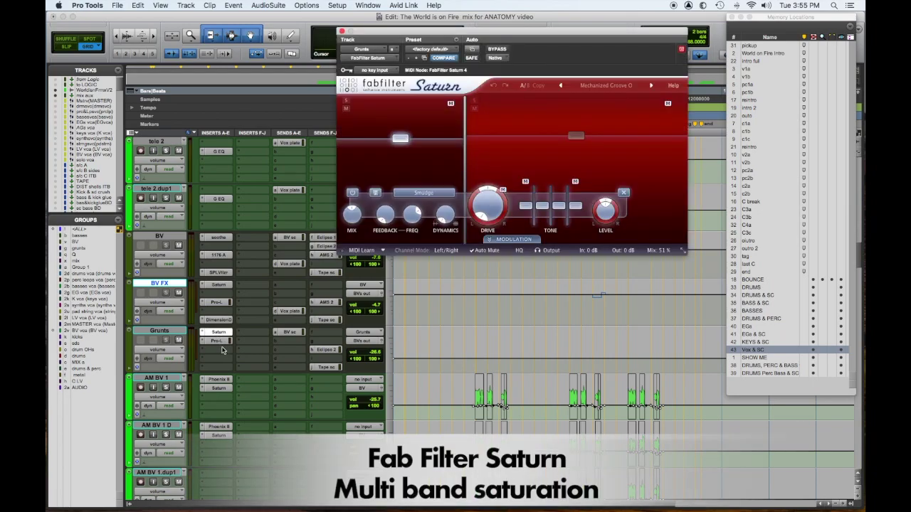
left_click(221, 342)
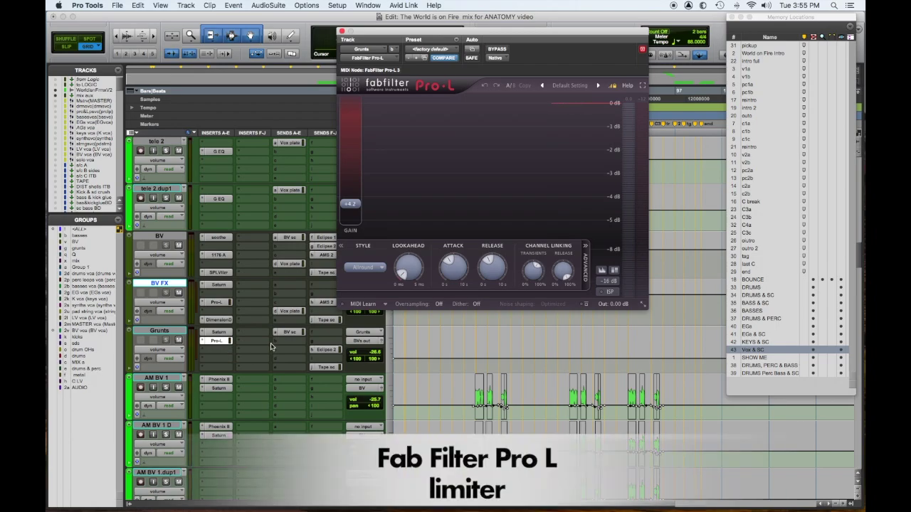